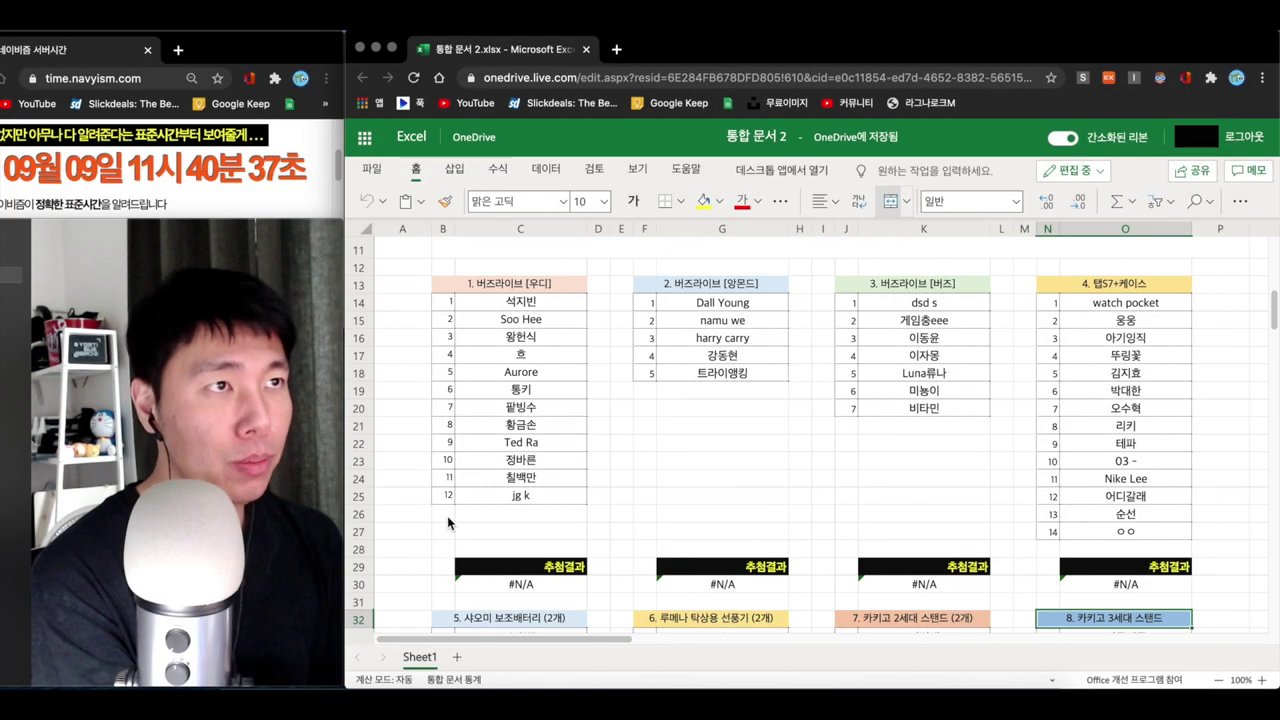
- Scroll down to bring participant sections 1–4 and their 추첨결과 rows into view
{"action": "scroll", "coordinate": [447, 522], "scroll_direction": "down", "scroll_amount": 1}
- Enter =RANDBETWEEN(B14,B25) in B30, drawing entry 8 for the first prize
{"action": "left_click", "coordinate": [447, 578]}
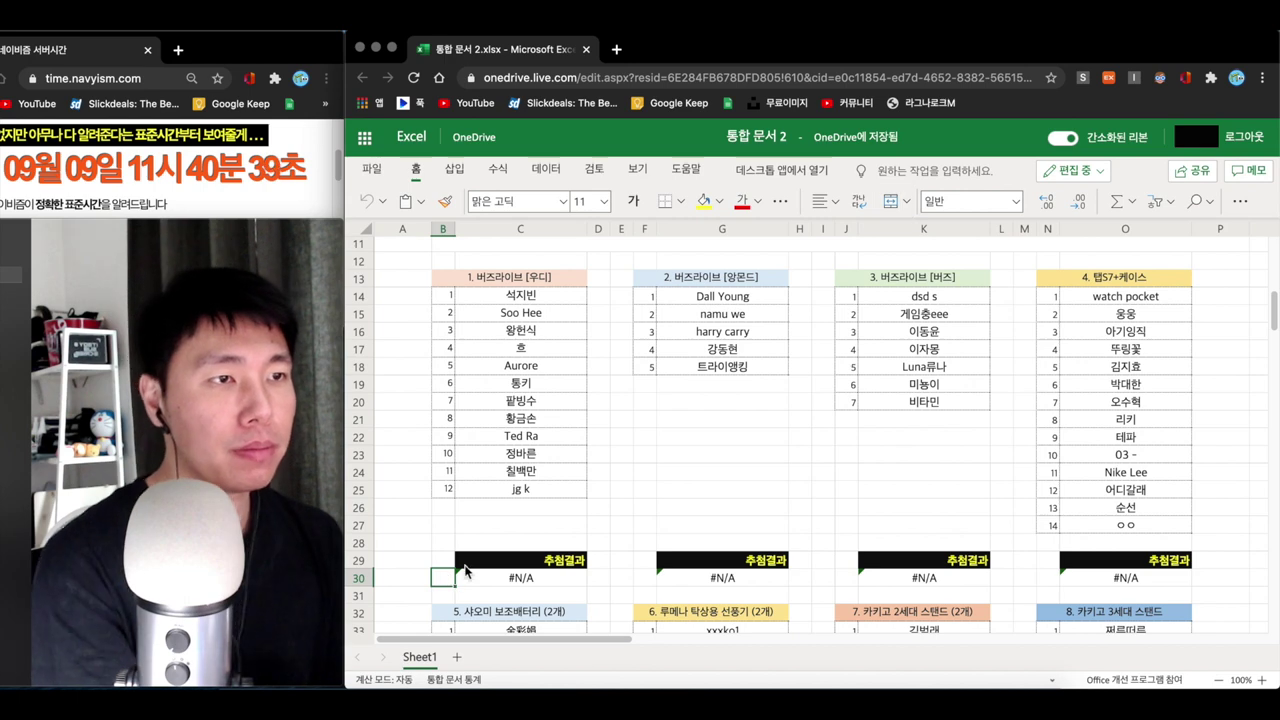
{"action": "type", "text": "=r"}
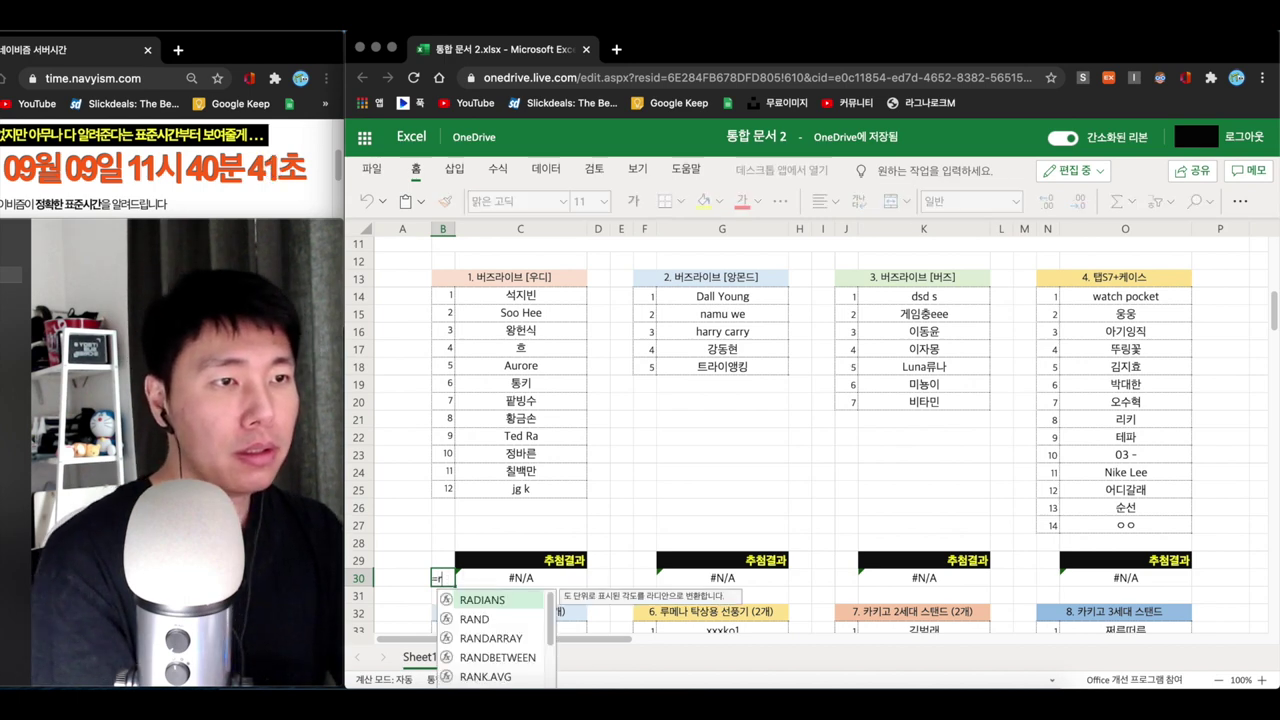
{"action": "type", "text": "an"}
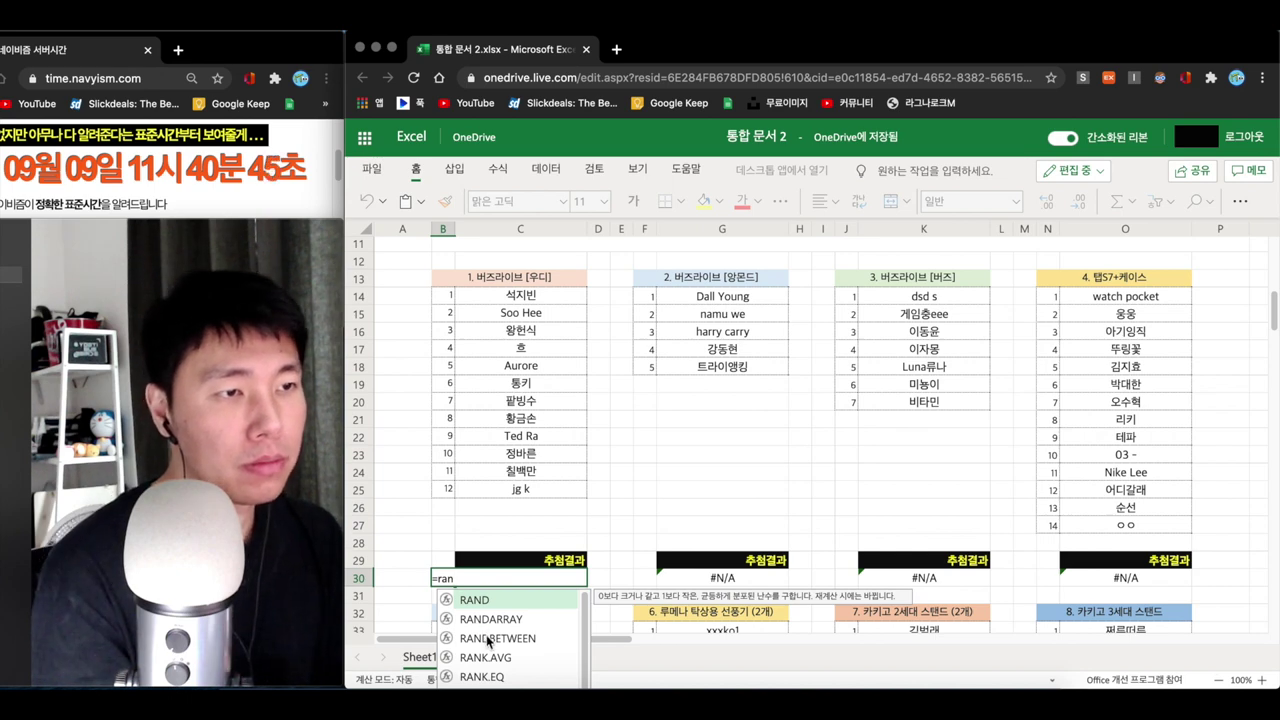
{"action": "double_click", "coordinate": [486, 638]}
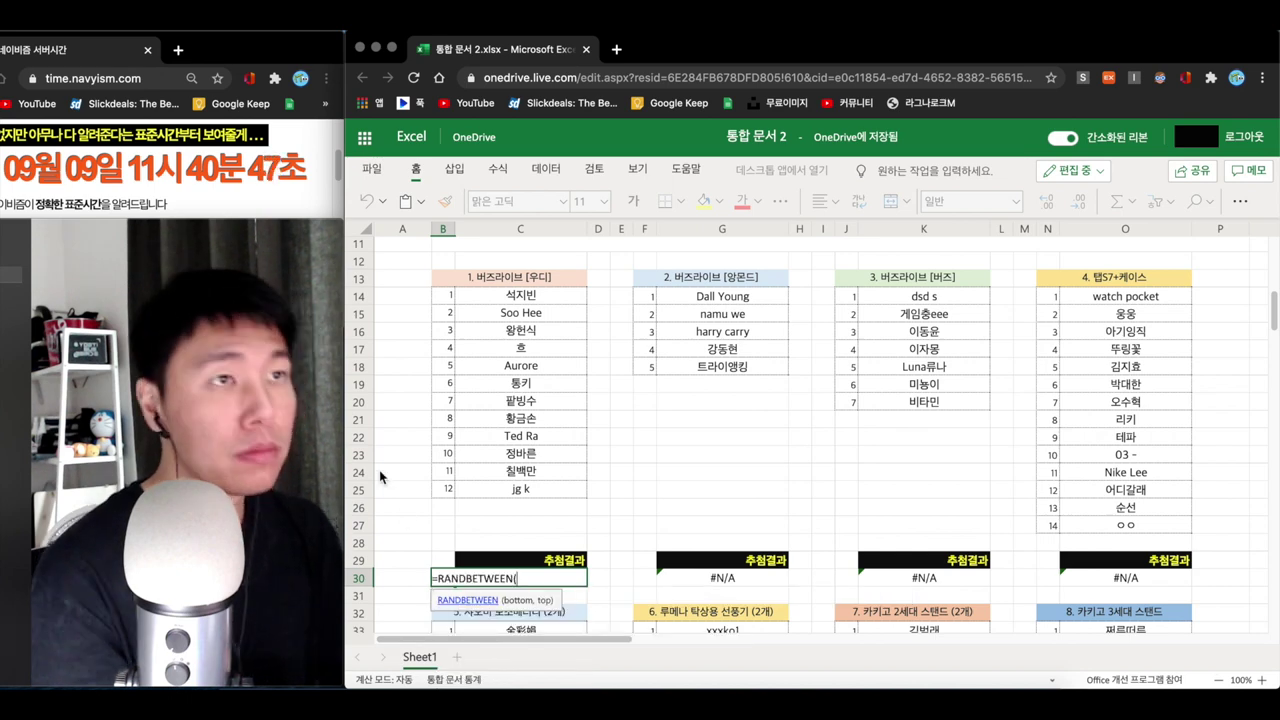
{"action": "left_click", "coordinate": [442, 295]}
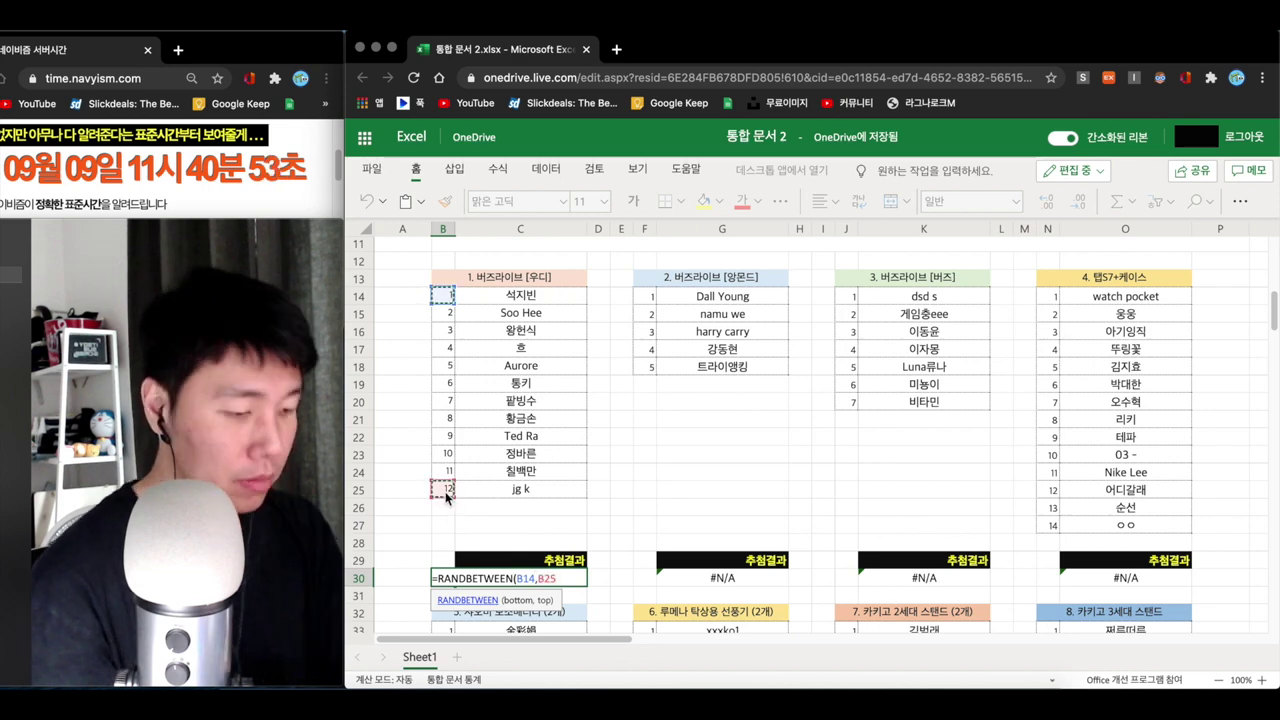
{"action": "type", "text": ",B25)"}
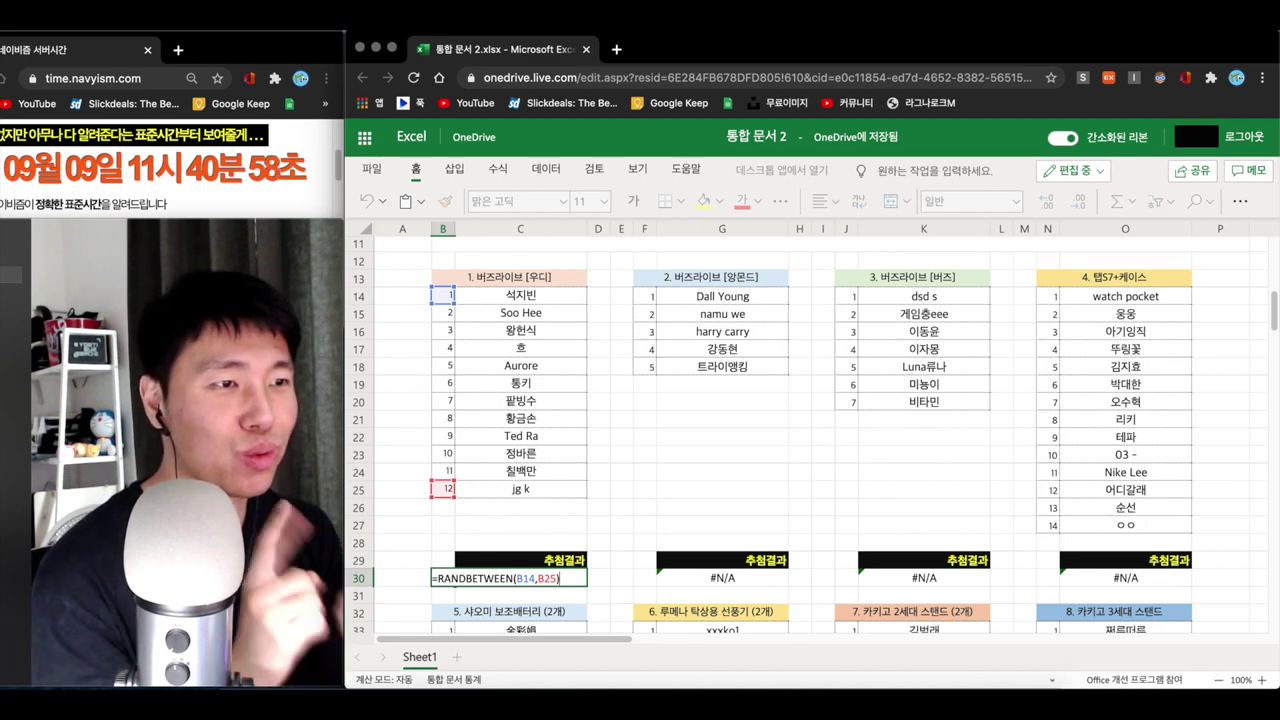
{"action": "key", "text": "Return"}
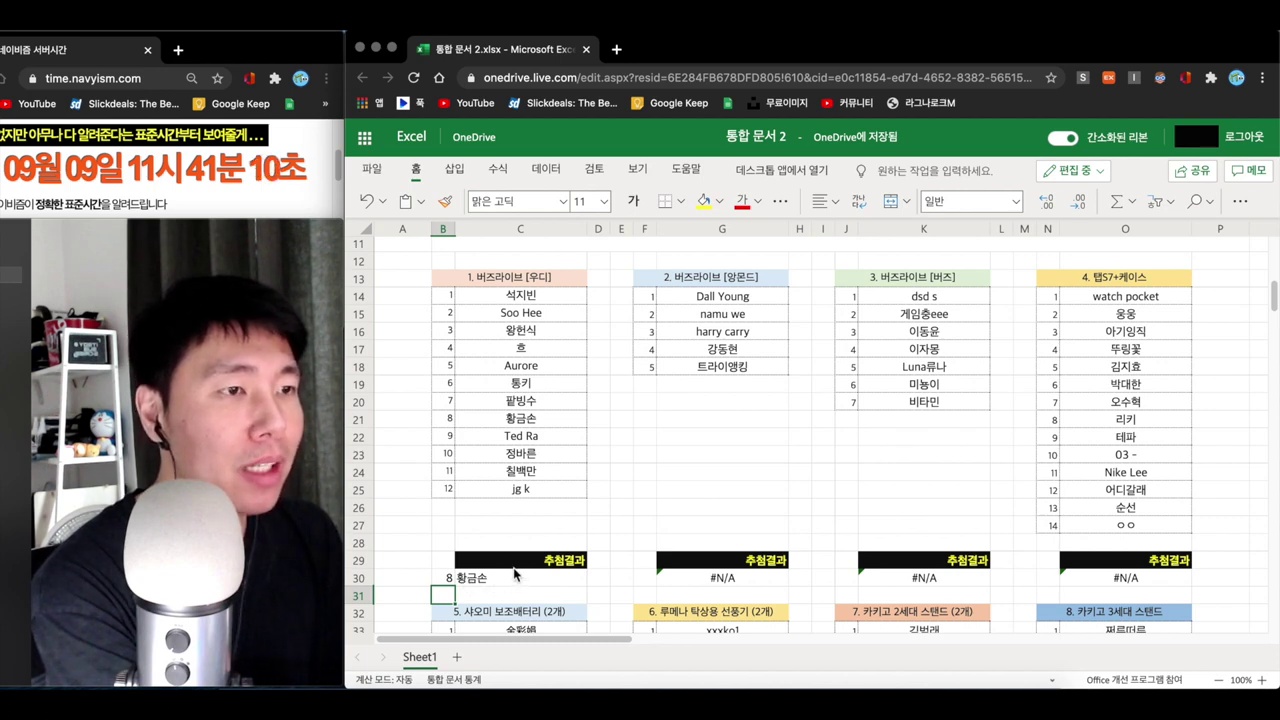
{"action": "left_click", "coordinate": [643, 574]}
- Enter =RANDBETWEEN(F14,F18) in F30, drawing entrant 4 for the second prize
{"action": "type", "text": "=rand"}
{"action": "left_click", "coordinate": [714, 642]}
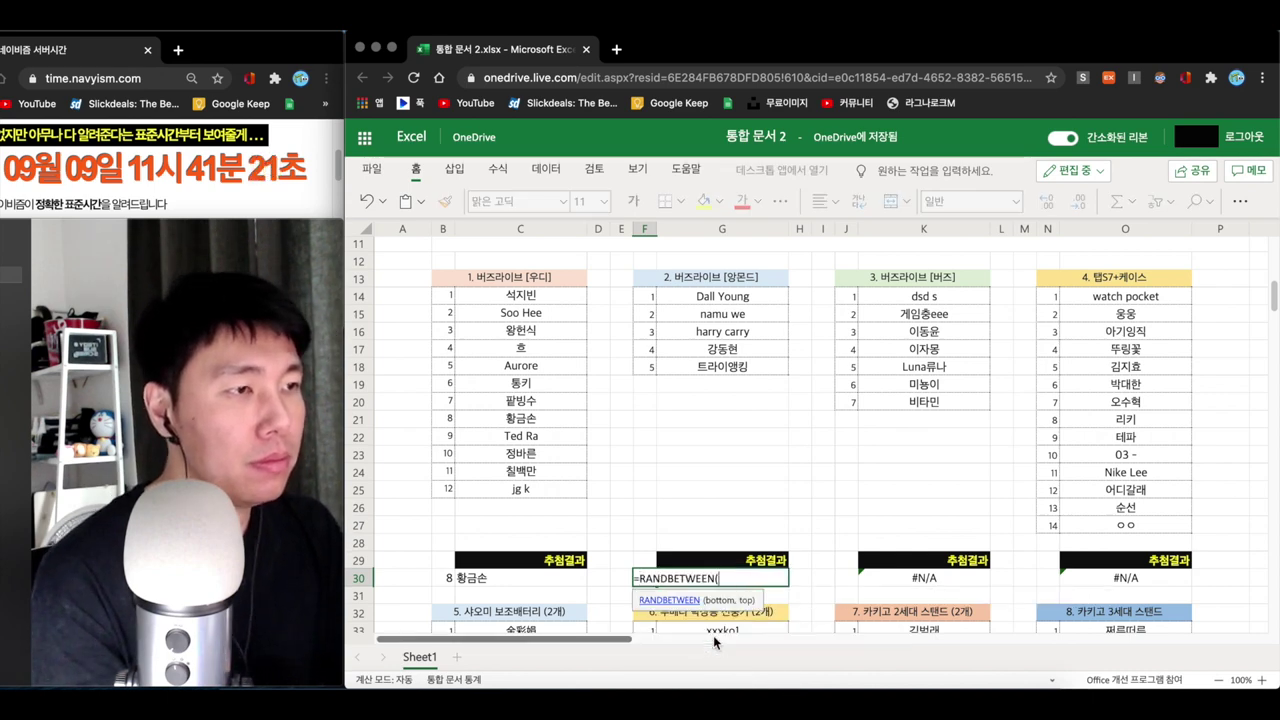
{"action": "left_click", "coordinate": [644, 296]}
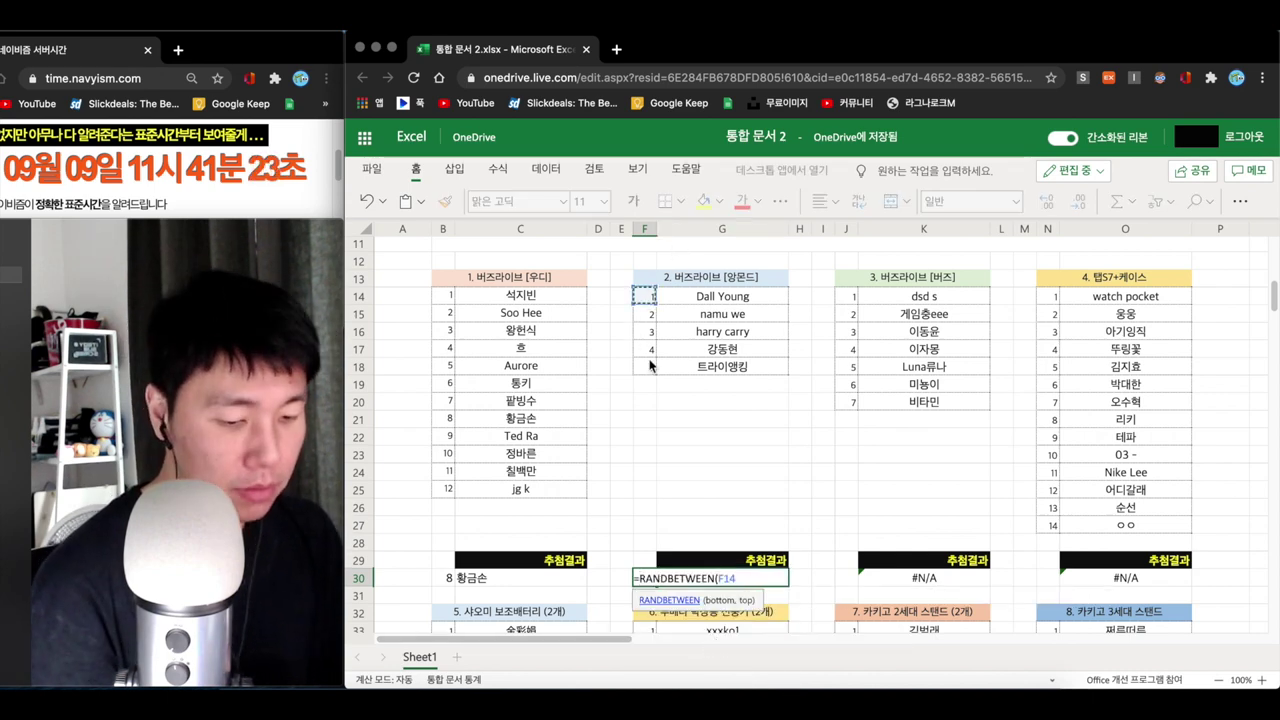
{"action": "type", "text": ","}
{"action": "left_click", "coordinate": [645, 366]}
{"action": "type", "text": ")"}
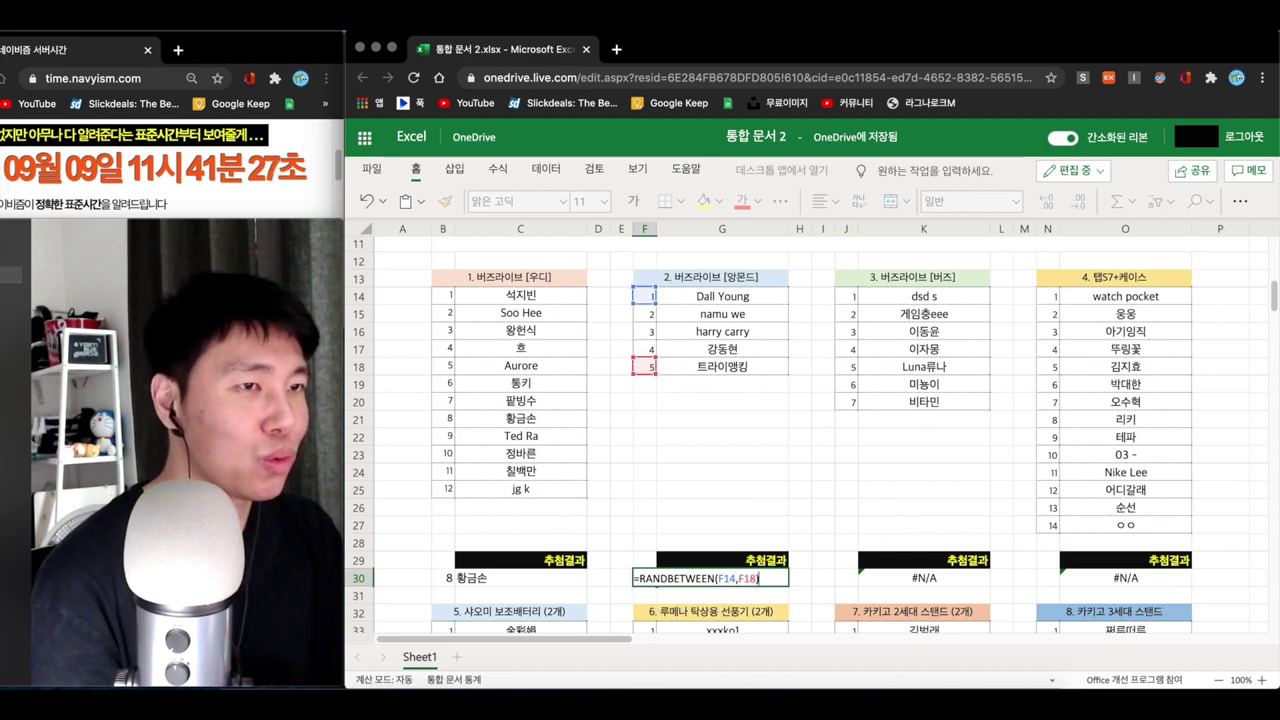
{"action": "key", "text": "Return"}
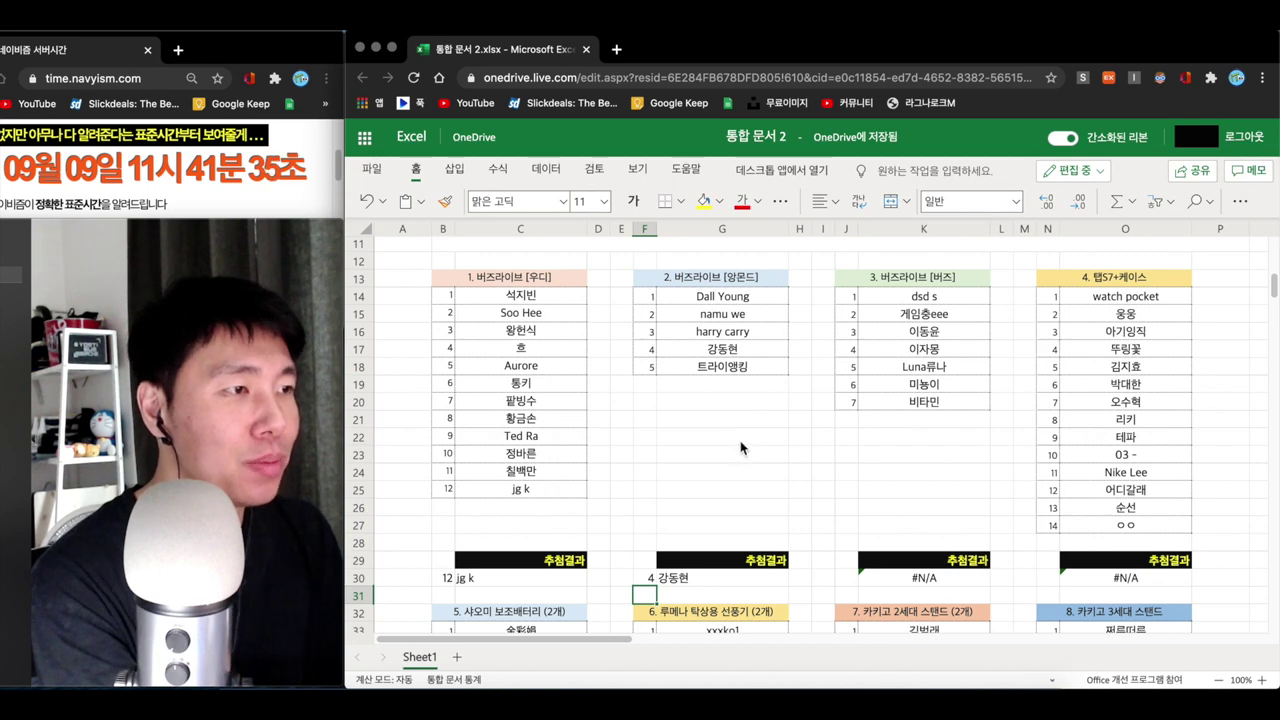
- Enter =RANDBETWEEN(J14,J20) in J30, drawing entrant 2 for the third prize
{"action": "left_click", "coordinate": [848, 578]}
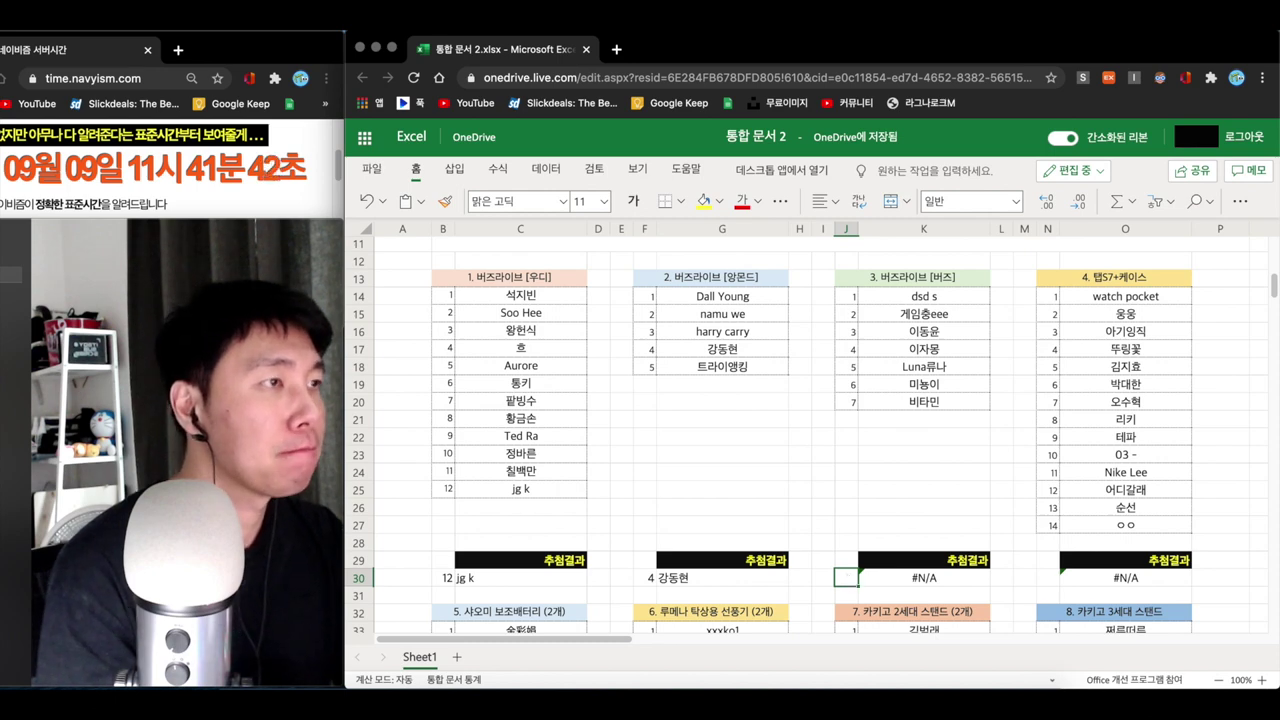
{"action": "type", "text": "=ran"}
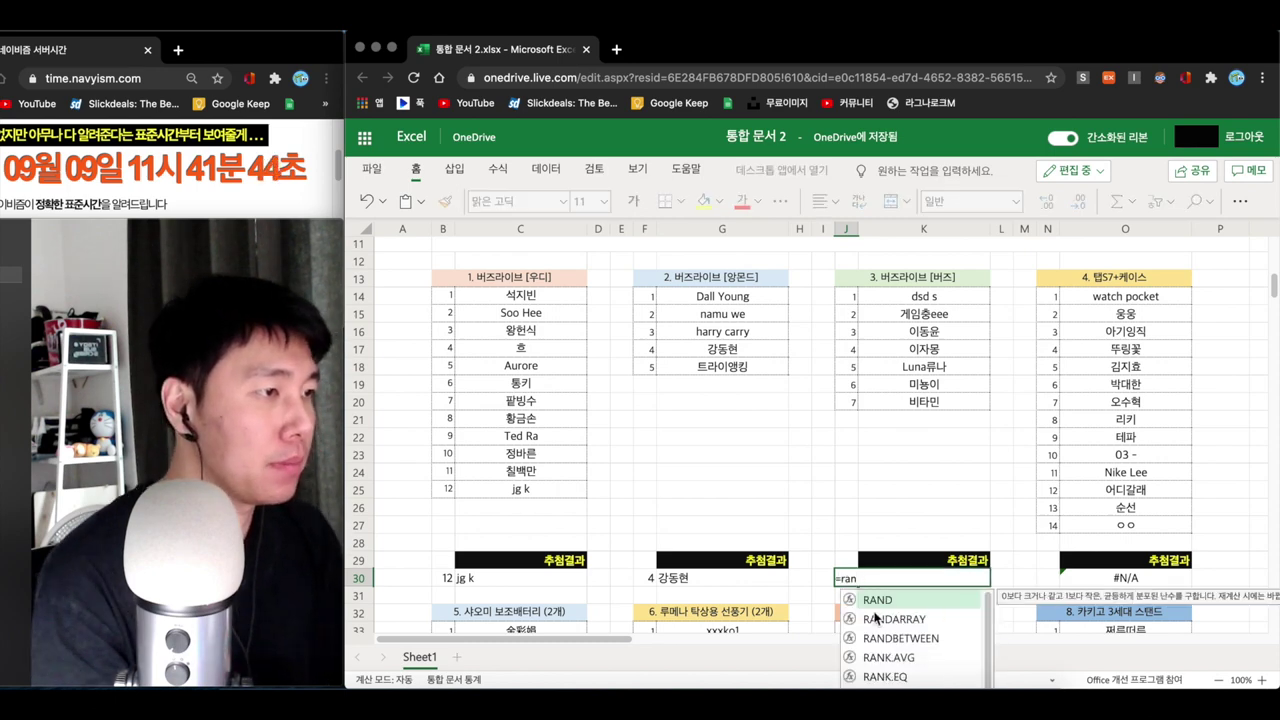
{"action": "left_click", "coordinate": [910, 640]}
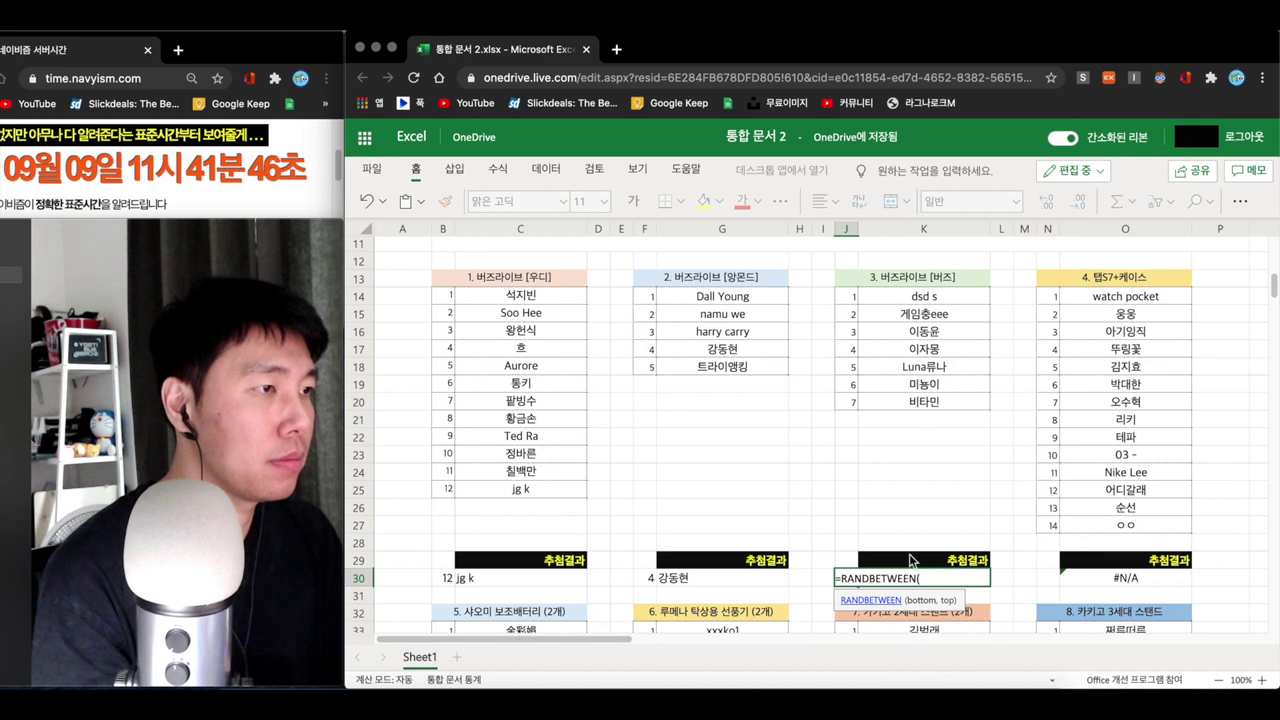
{"action": "left_click", "coordinate": [846, 296]}
{"action": "type", "text": ","}
{"action": "left_click", "coordinate": [846, 401]}
{"action": "type", "text": ")"}
{"action": "key", "text": "Return"}
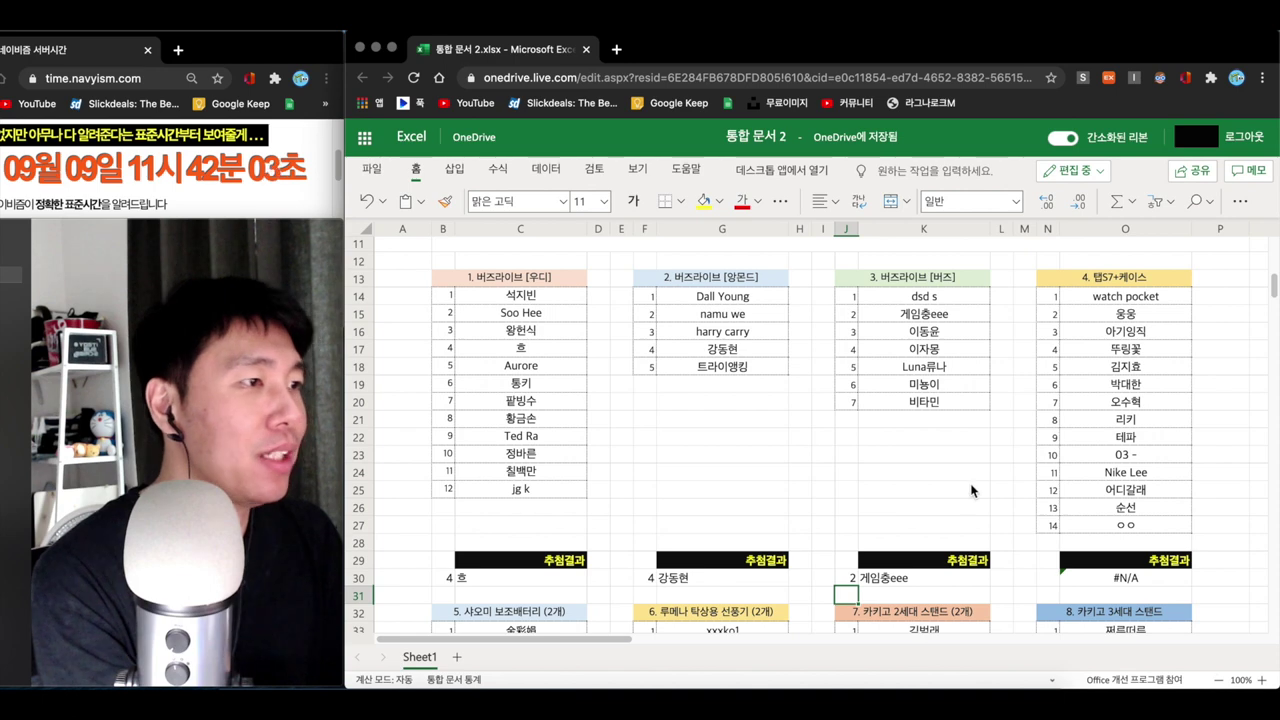
- Enter =RANDBETWEEN(N14,N27) in N30, drawing entrant 13 for the fourth prize
{"action": "left_click", "coordinate": [1043, 579]}
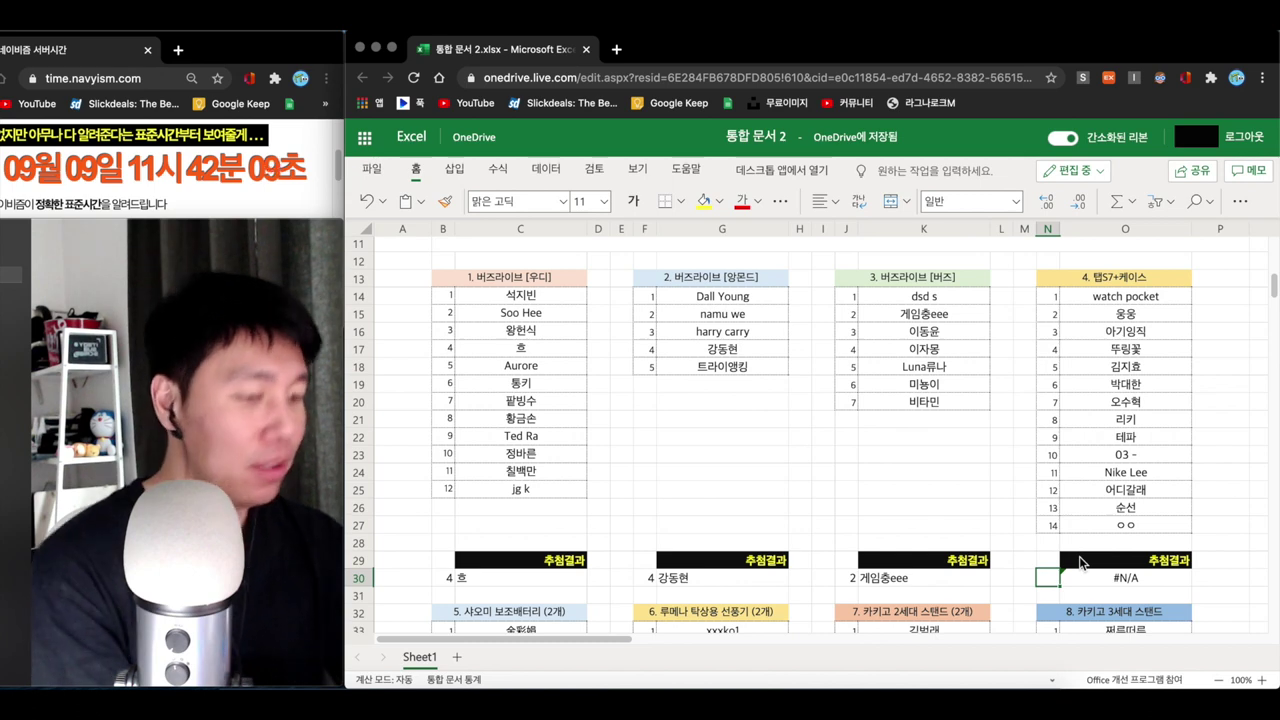
{"action": "type", "text": "=rand"}
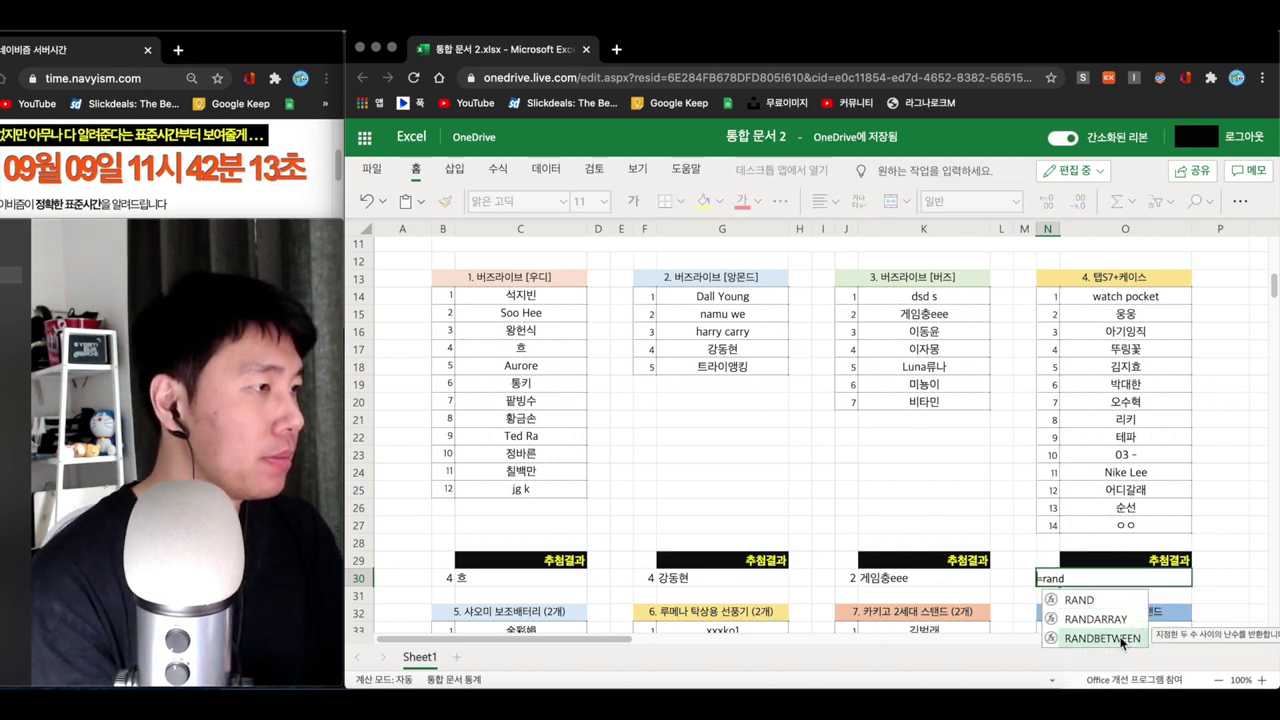
{"action": "left_click", "coordinate": [1120, 638]}
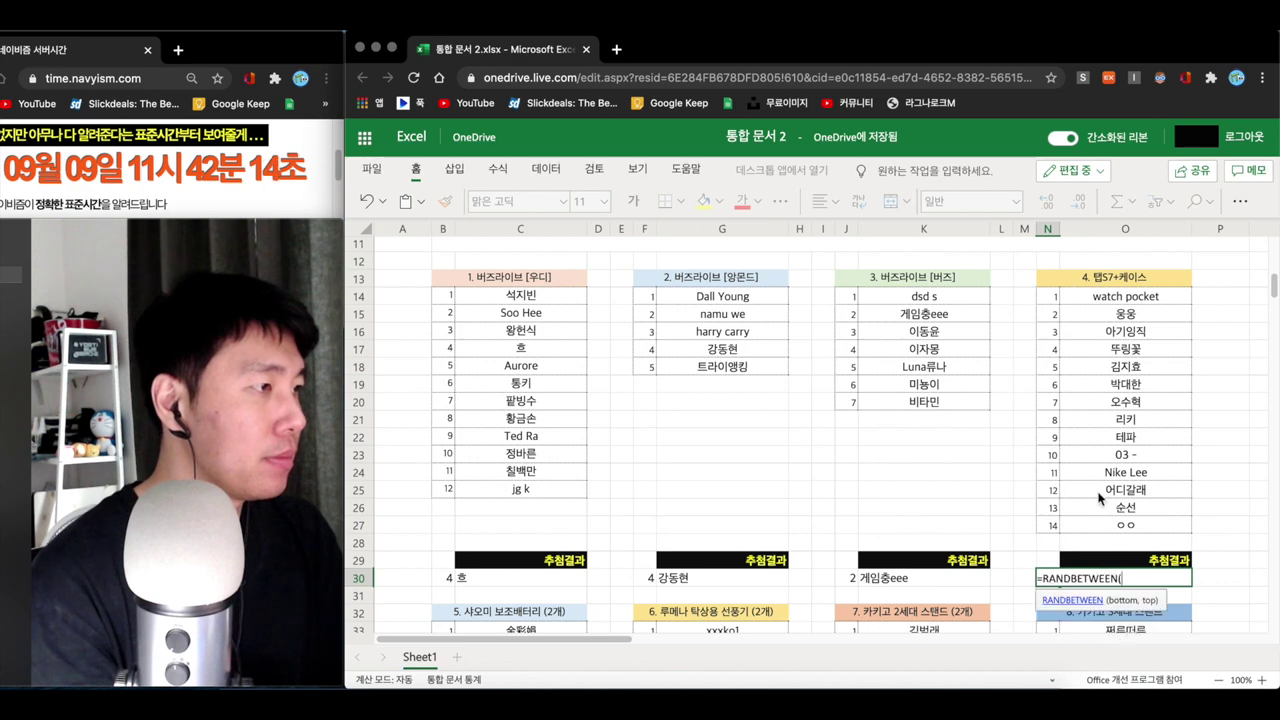
{"action": "left_click", "coordinate": [1044, 297]}
{"action": "type", "text": ","}
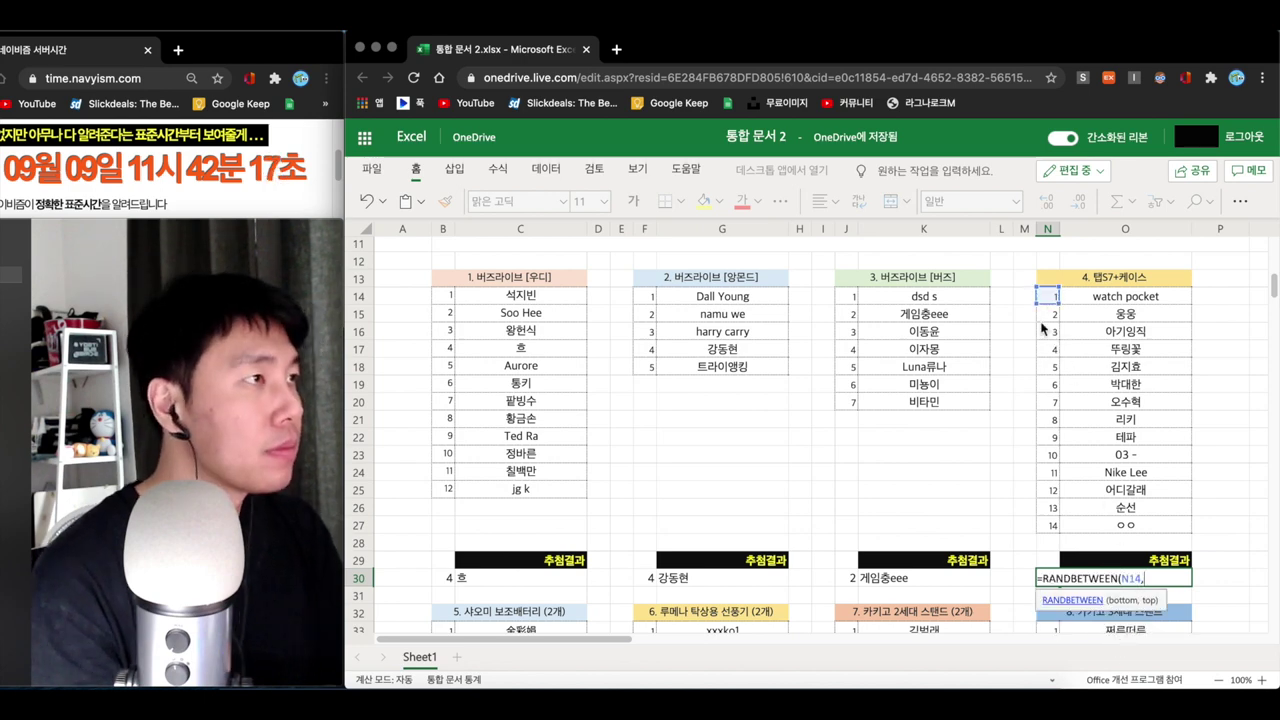
{"action": "left_click", "coordinate": [1048, 522]}
{"action": "type", "text": ")"}
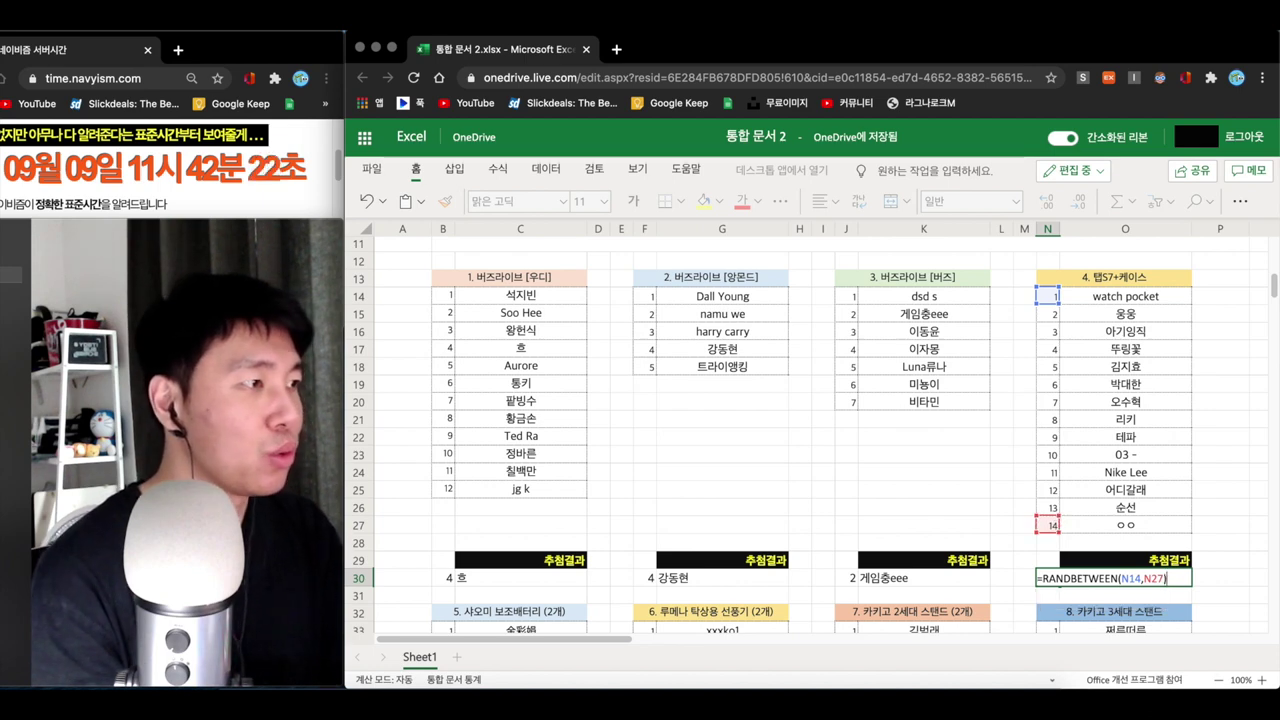
{"action": "key", "text": "Return"}
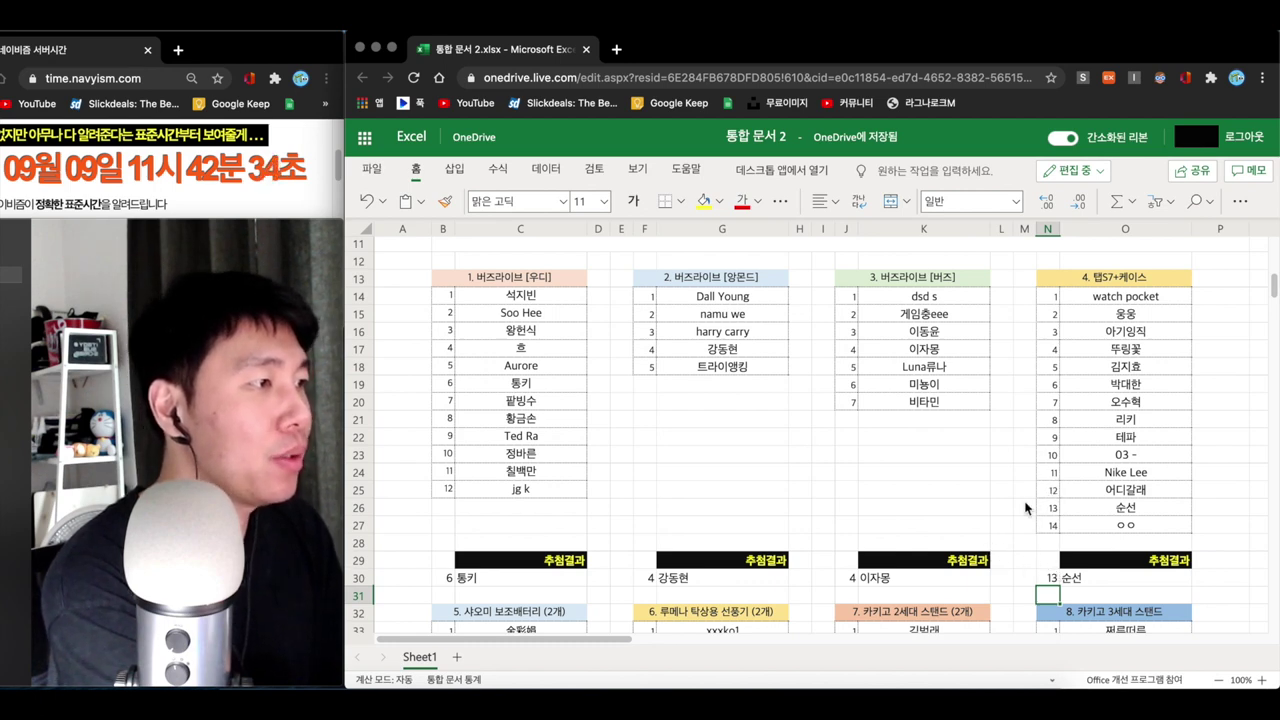
- Scroll down to the bottom 추첨결과 cell B165 and start a RANDBETWEEN formula there
{"action": "scroll", "coordinate": [815, 509], "scroll_direction": "down", "scroll_amount": 1}
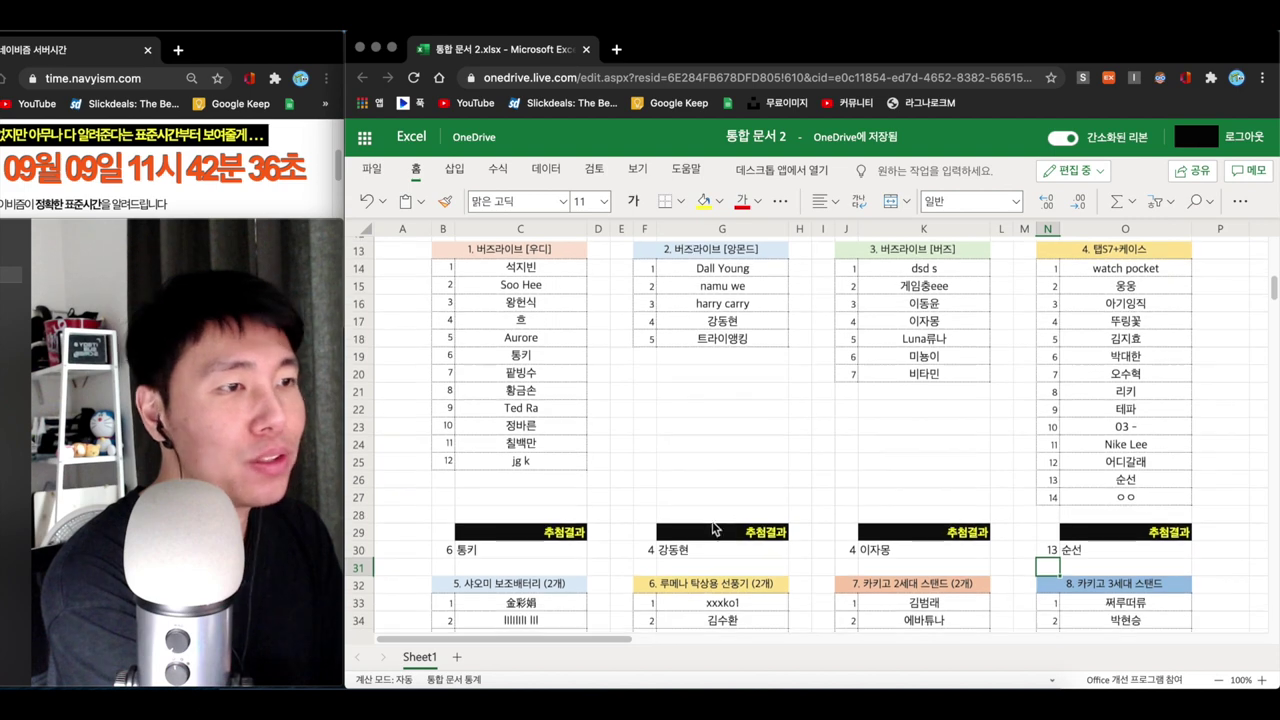
{"action": "scroll", "coordinate": [620, 524], "scroll_direction": "down", "scroll_amount": 1}
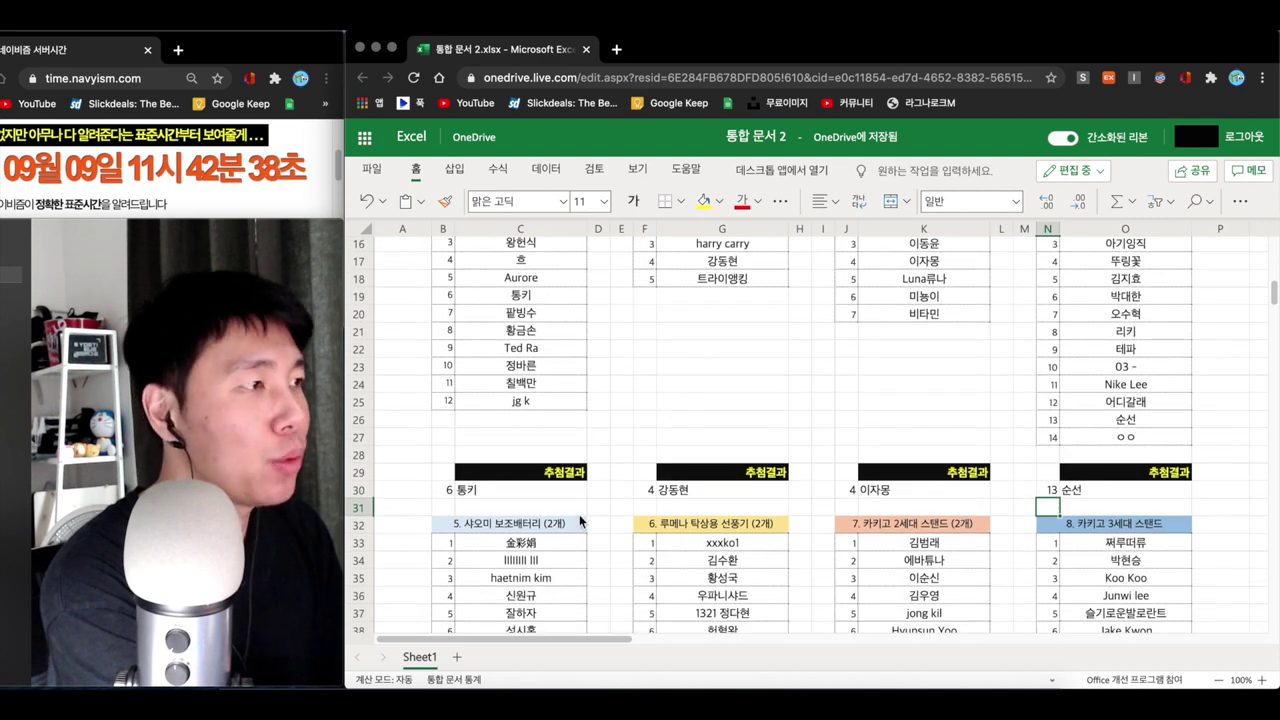
{"action": "scroll", "coordinate": [579, 514], "scroll_direction": "down", "scroll_amount": 1}
{"action": "scroll", "coordinate": [579, 514], "scroll_direction": "down", "scroll_amount": 1}
{"action": "scroll", "coordinate": [579, 518], "scroll_direction": "down", "scroll_amount": 3}
{"action": "scroll", "coordinate": [579, 518], "scroll_direction": "down", "scroll_amount": 20}
{"action": "scroll", "coordinate": [579, 518], "scroll_direction": "down", "scroll_amount": 18}
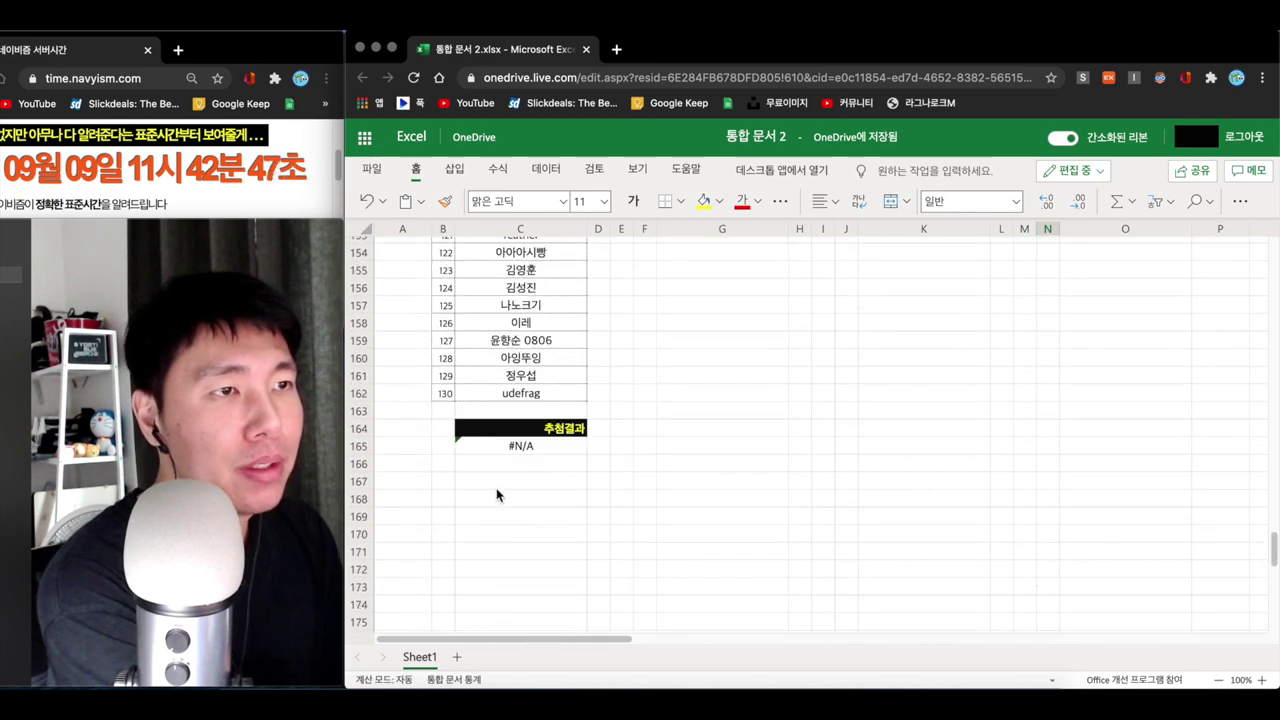
{"action": "left_click", "coordinate": [440, 442]}
{"action": "mouse_move", "coordinate": [502, 458]}
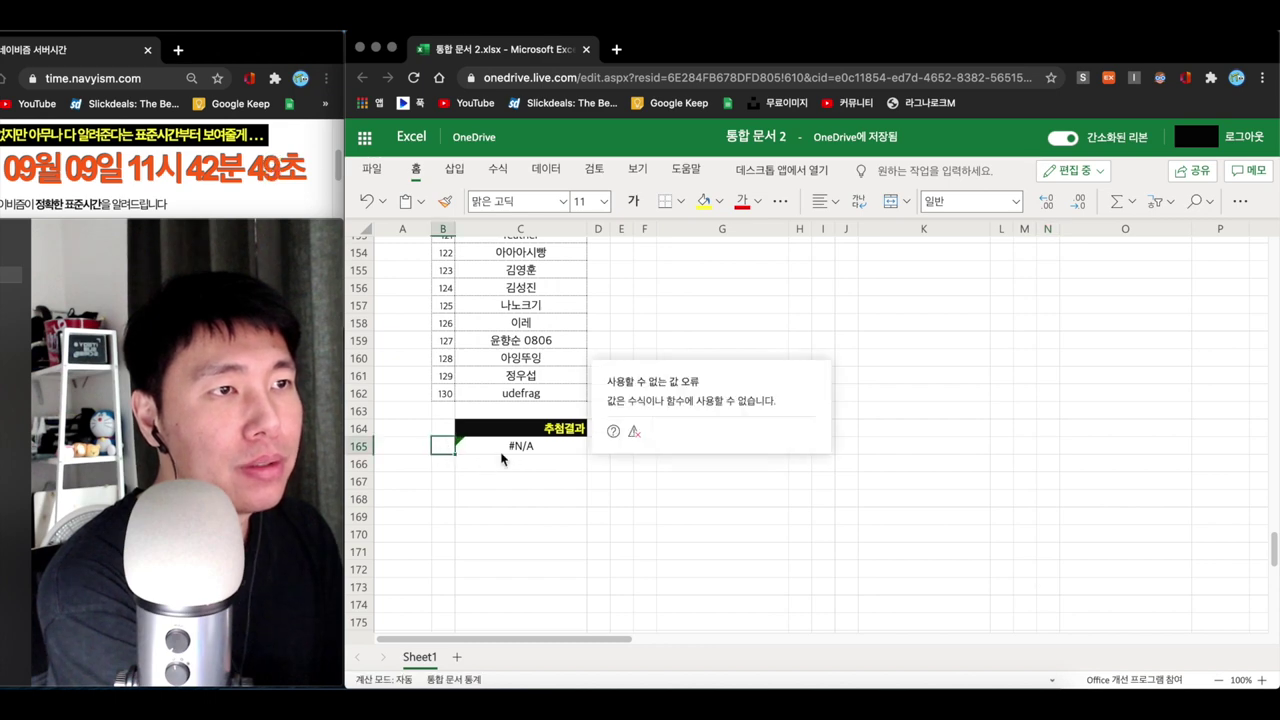
{"action": "scroll", "coordinate": [543, 486], "scroll_direction": "up", "scroll_amount": 1}
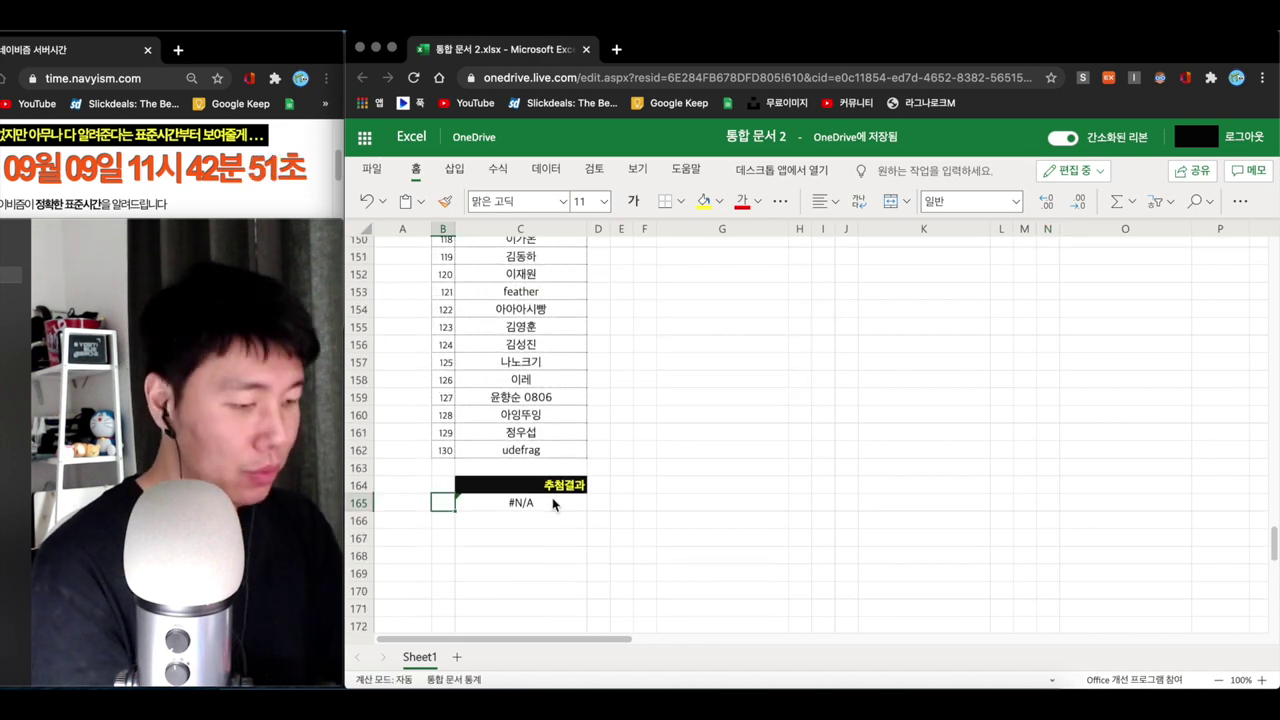
{"action": "type", "text": "=rand"}
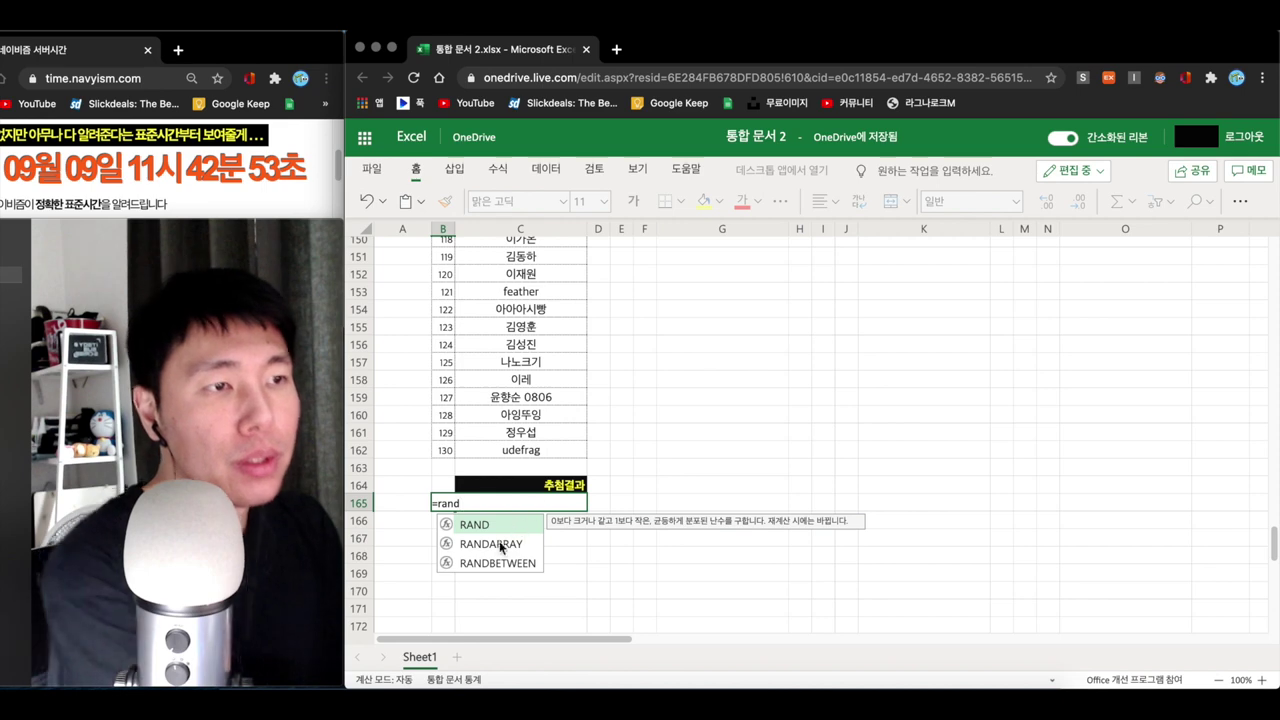
{"action": "double_click", "coordinate": [487, 561]}
{"action": "left_click", "coordinate": [493, 556]}
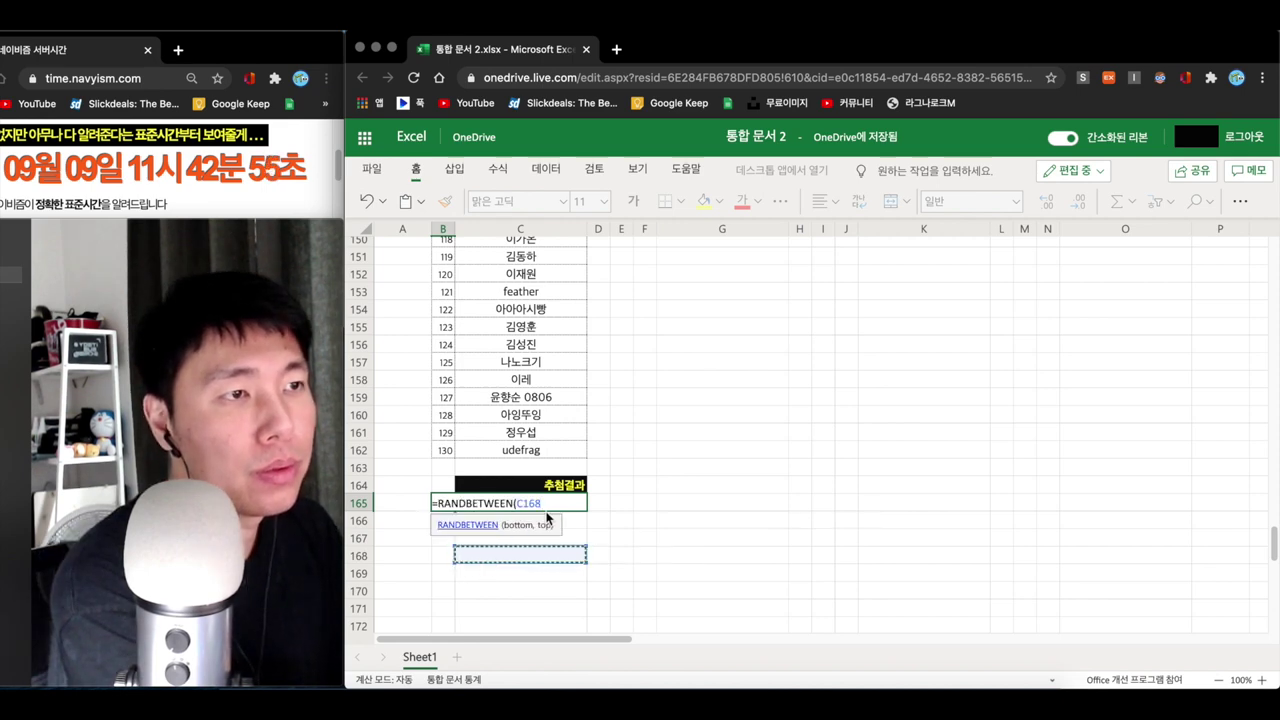
{"action": "key", "text": "BackSpace"}
{"action": "key", "text": "BackSpace"}
{"action": "key", "text": "BackSpace"}
{"action": "key", "text": "BackSpace"}
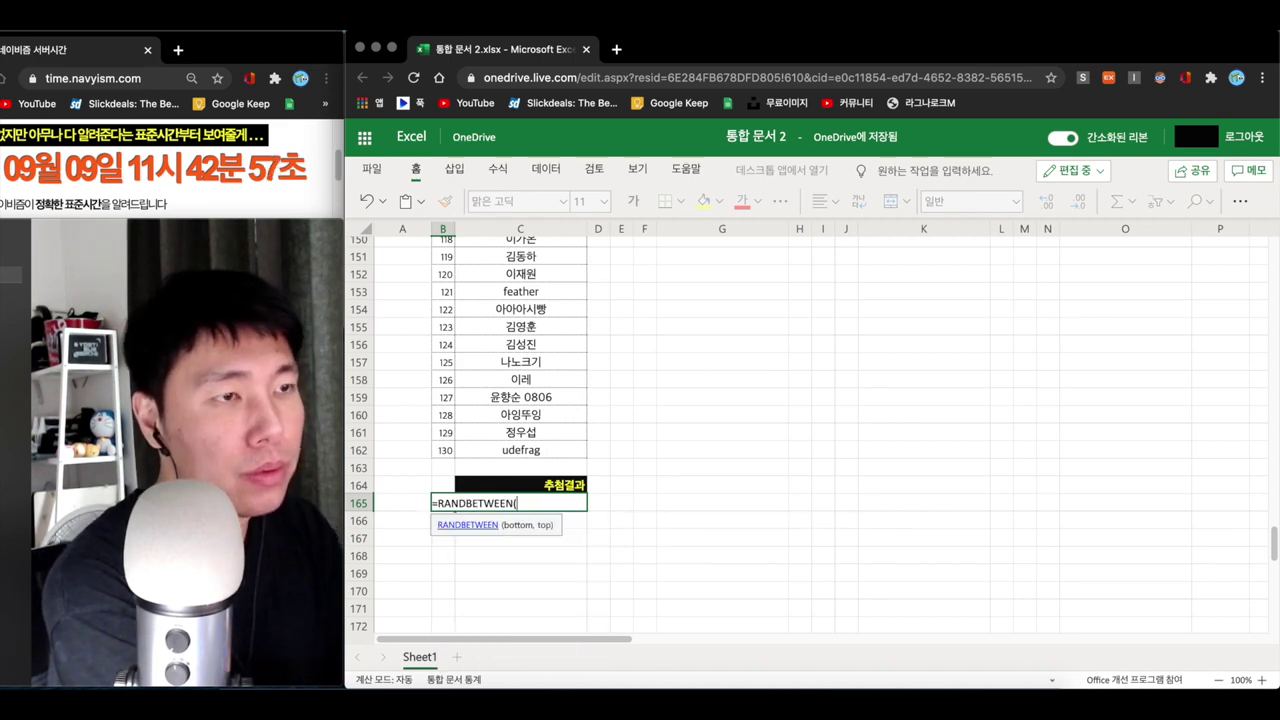
- Complete B165 as =RANDBETWEEN(B33,B162), drawing entrant 16
{"action": "scroll", "coordinate": [608, 451], "scroll_direction": "up", "scroll_amount": 7}
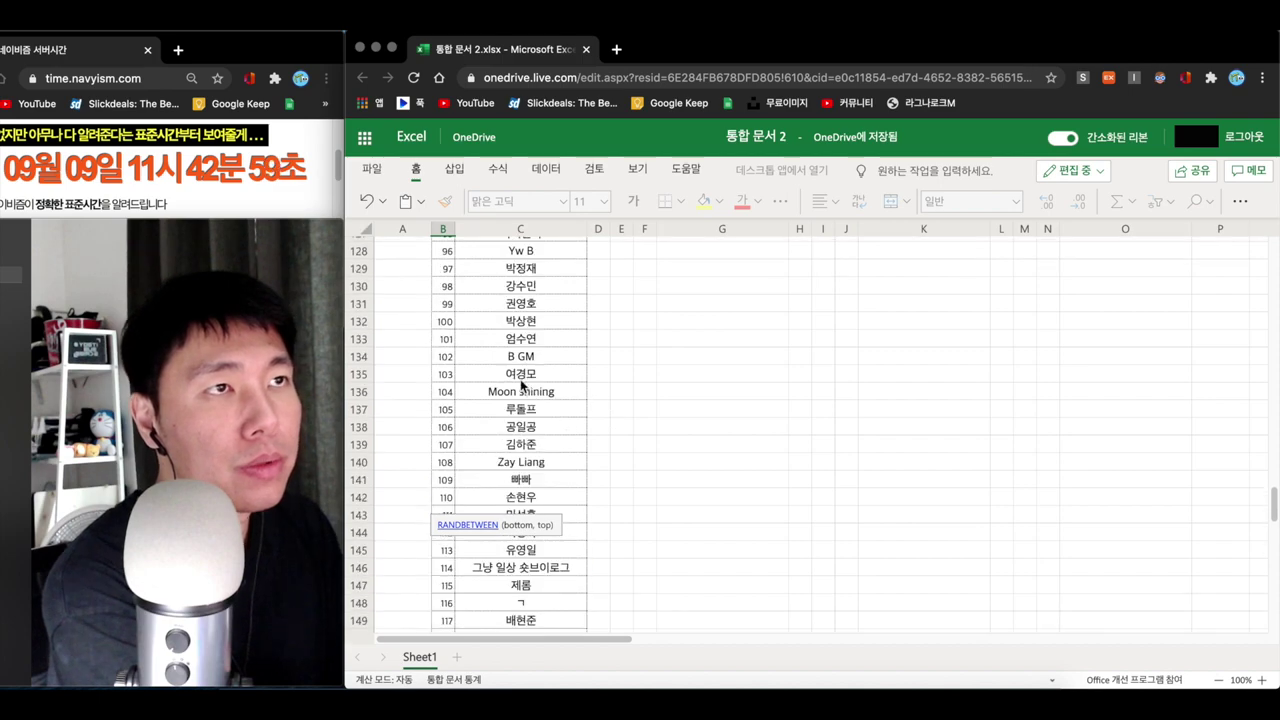
{"action": "scroll", "coordinate": [520, 379], "scroll_direction": "up", "scroll_amount": 20}
{"action": "scroll", "coordinate": [474, 349], "scroll_direction": "up", "scroll_amount": 15}
{"action": "left_click", "coordinate": [447, 478]}
{"action": "key", "text": "ctrl+c"}
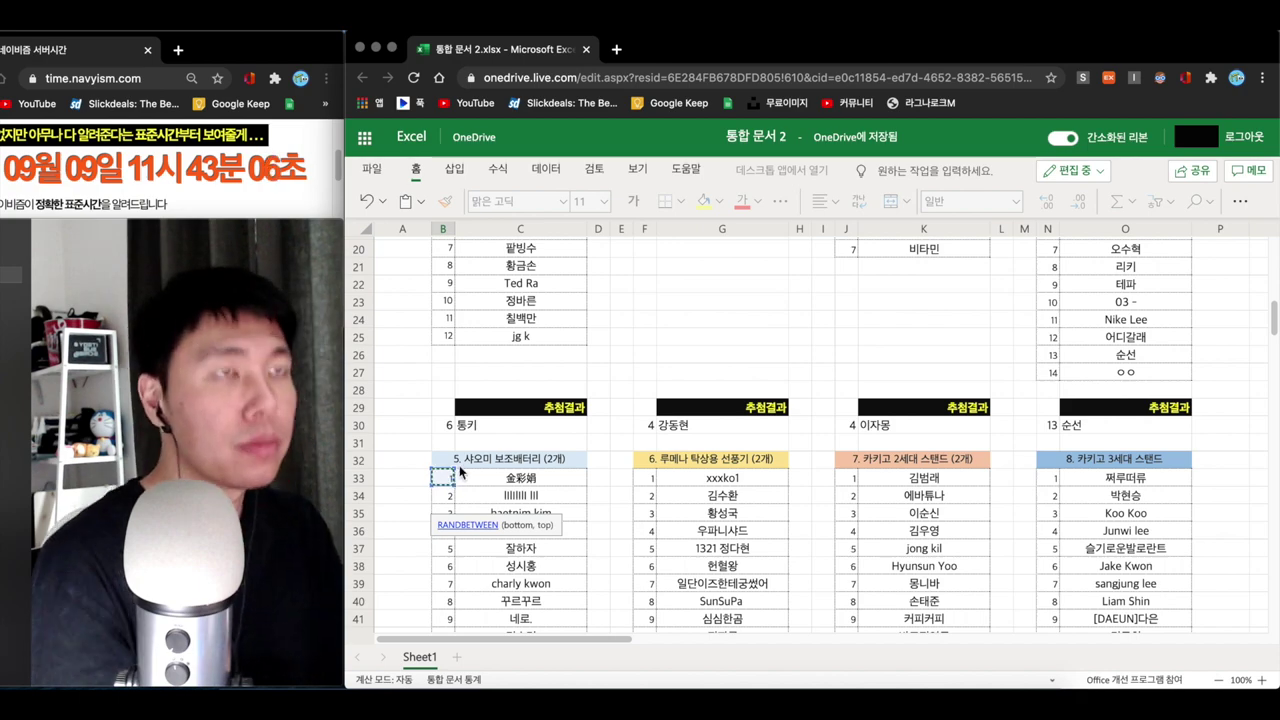
{"action": "scroll", "coordinate": [500, 485], "scroll_direction": "down", "scroll_amount": 20}
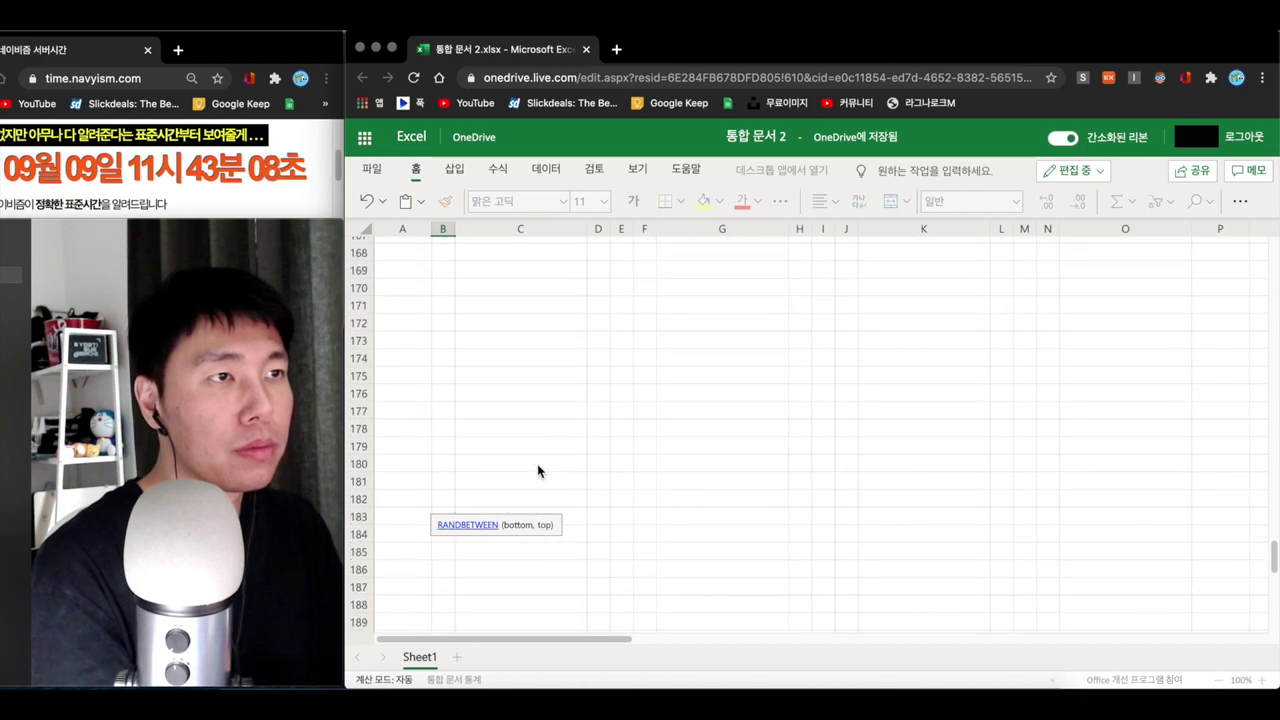
{"action": "scroll", "coordinate": [528, 440], "scroll_direction": "up", "scroll_amount": 12}
{"action": "scroll", "coordinate": [490, 450], "scroll_direction": "down", "scroll_amount": 3}
{"action": "left_click", "coordinate": [446, 466]}
{"action": "type", "text": ")"}
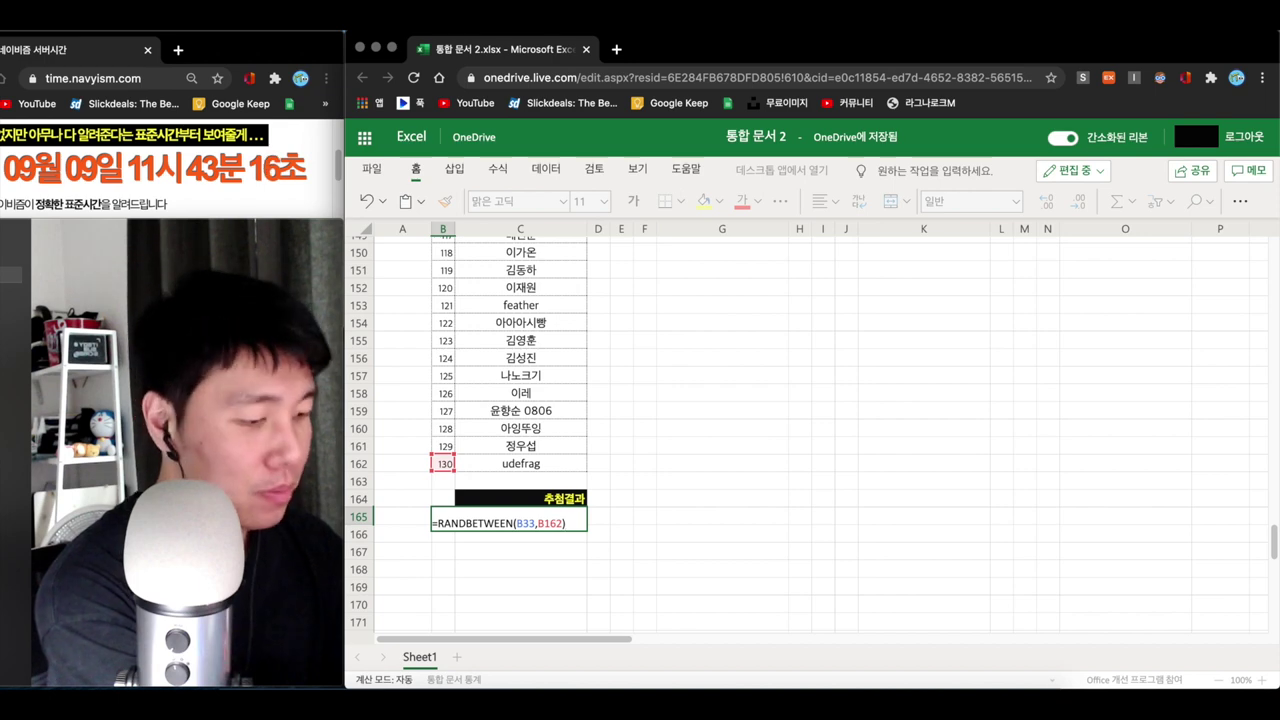
{"action": "key", "text": "Return"}
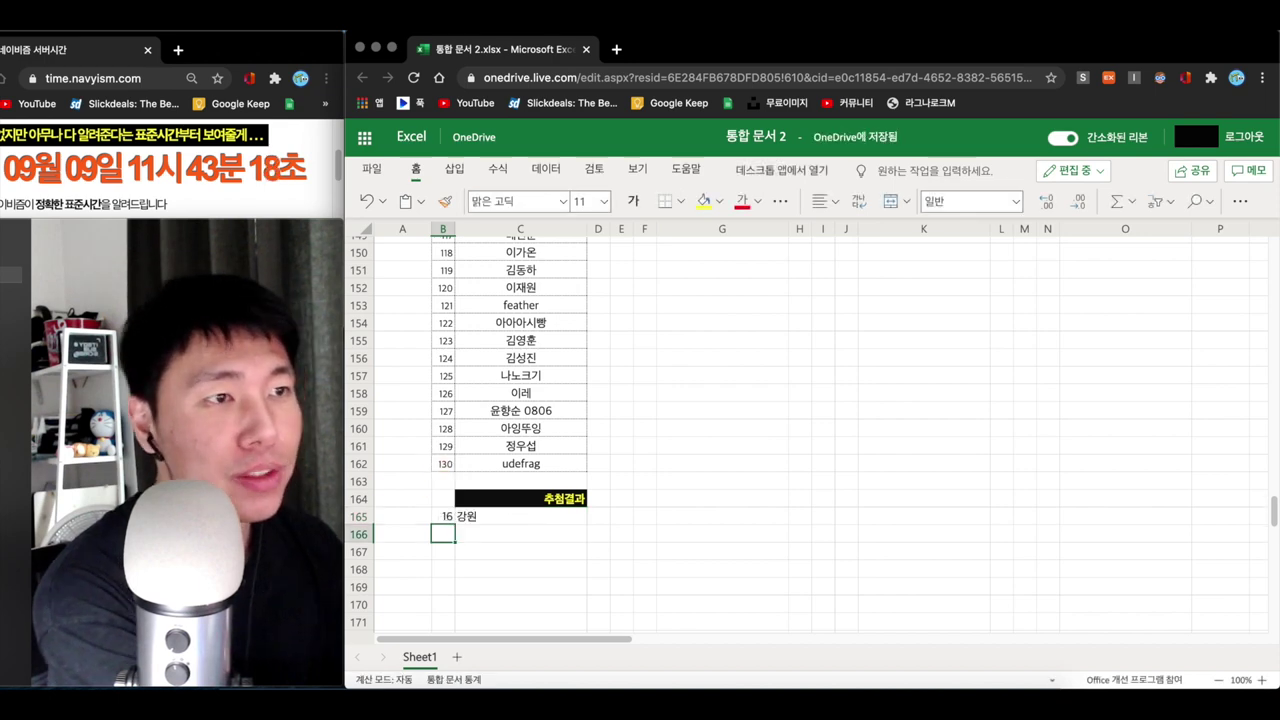
- Abandon the half-typed formula in B166 and clear the existing draw from B165
{"action": "left_click", "coordinate": [502, 534]}
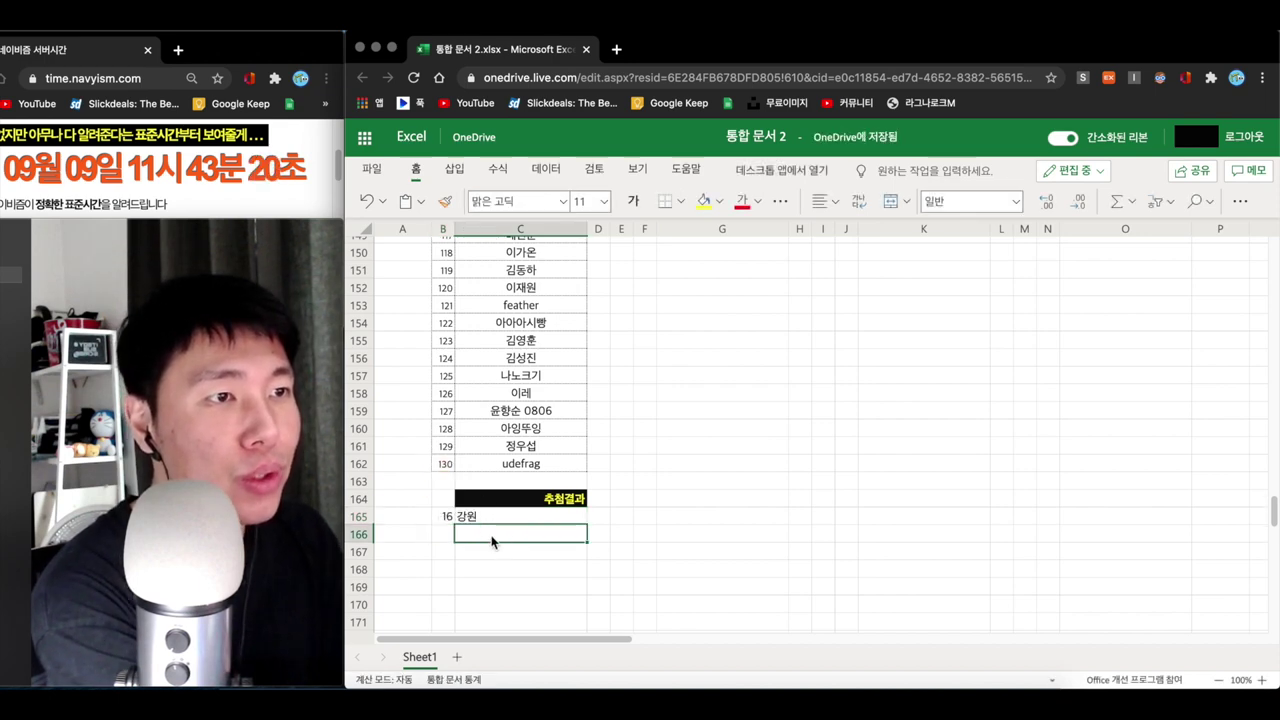
{"action": "left_click", "coordinate": [450, 536]}
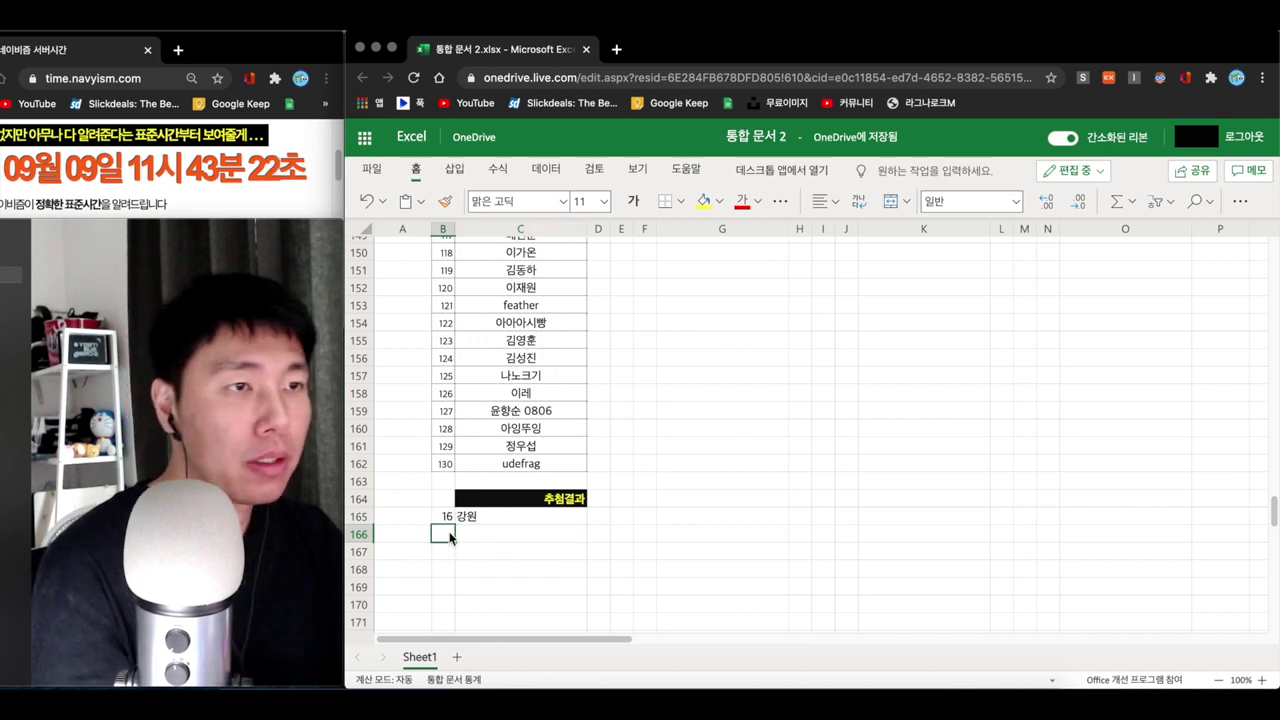
{"action": "type", "text": "=ra"}
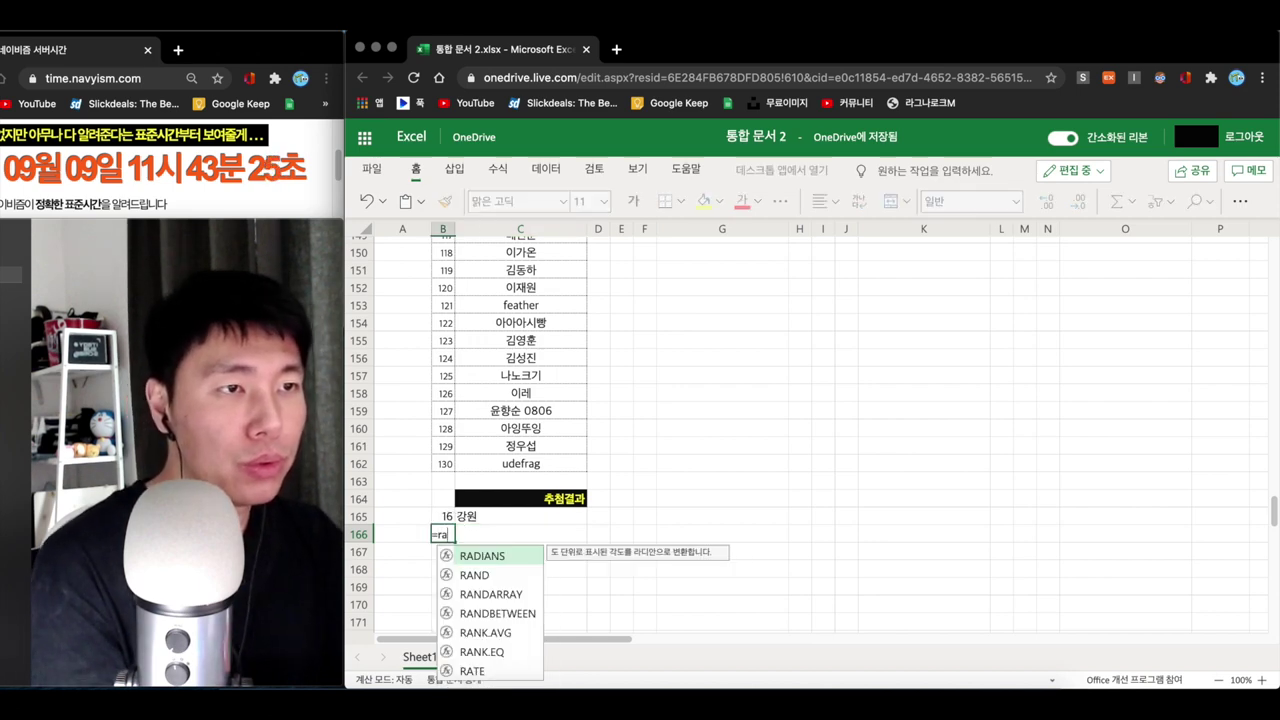
{"action": "key", "text": "BackSpace"}
{"action": "key", "text": "BackSpace"}
{"action": "key", "text": "BackSpace"}
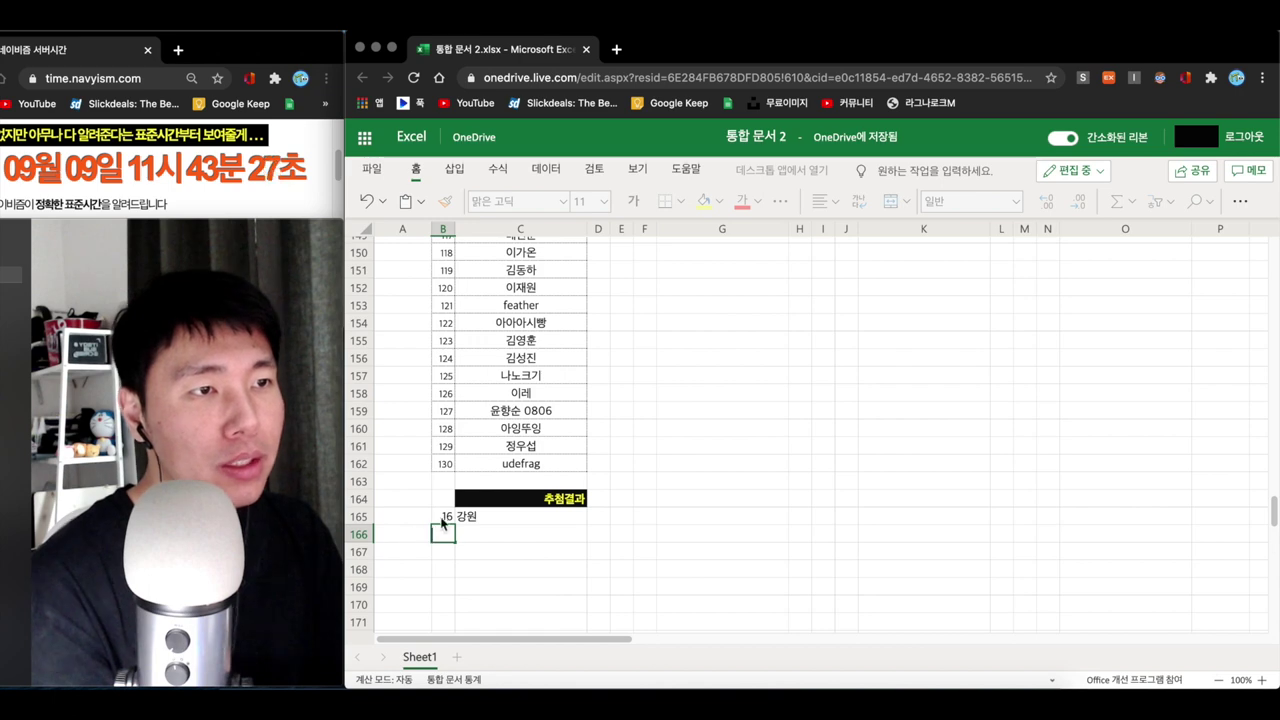
{"action": "left_click", "coordinate": [443, 519]}
{"action": "key", "text": "Delete"}
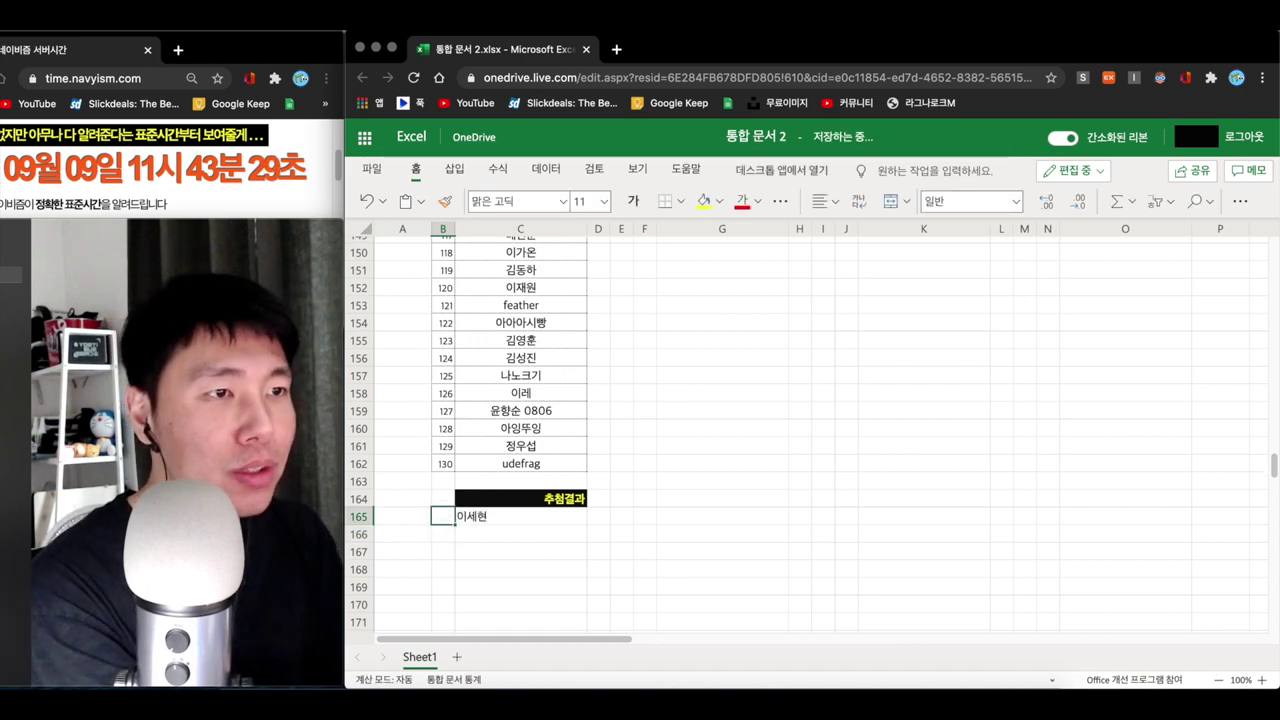
- Re-enter =RANDBETWEEN(B33,B162) in B165, now drawing entrant 32
{"action": "mouse_move", "coordinate": [451, 527]}
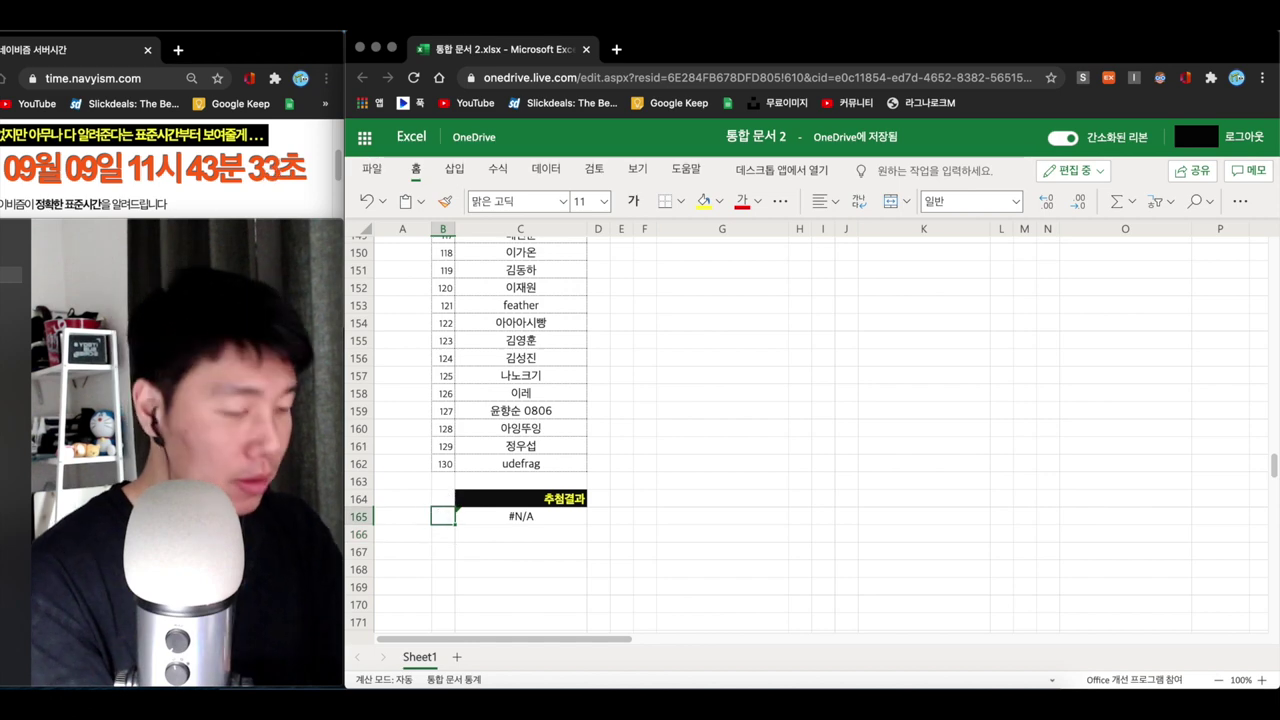
{"action": "type", "text": "=randbe"}
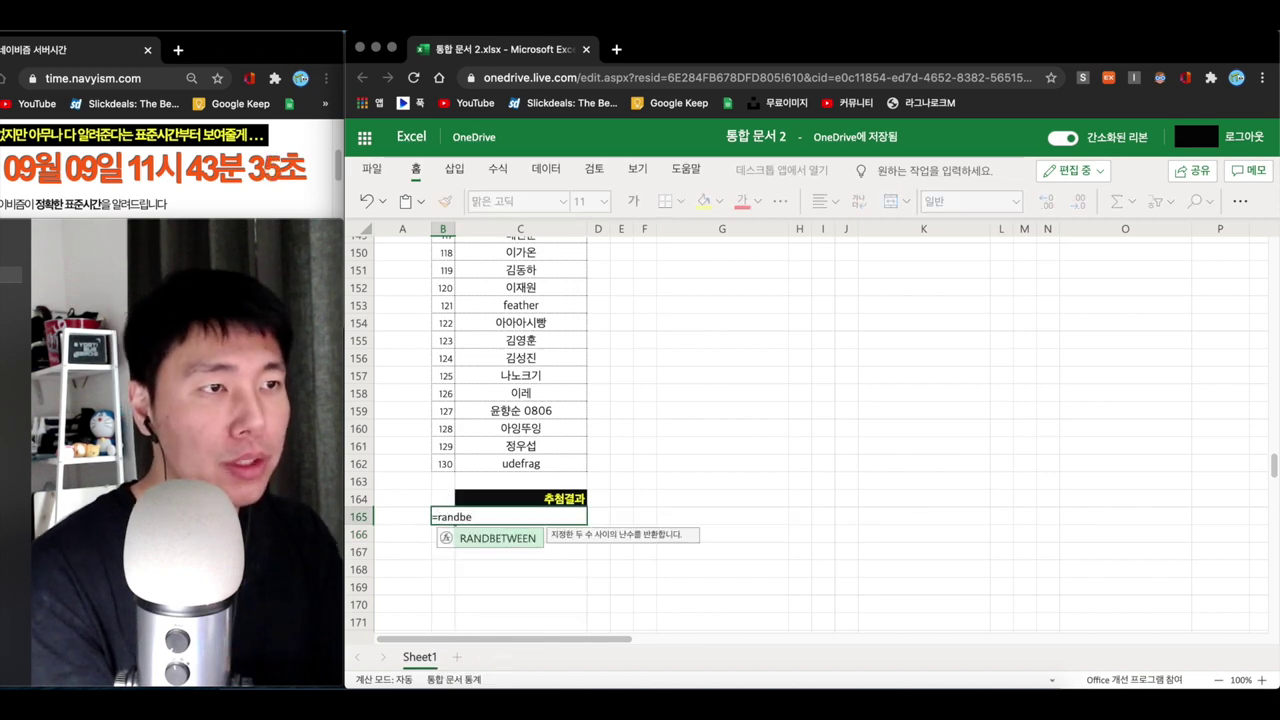
{"action": "left_click", "coordinate": [467, 533]}
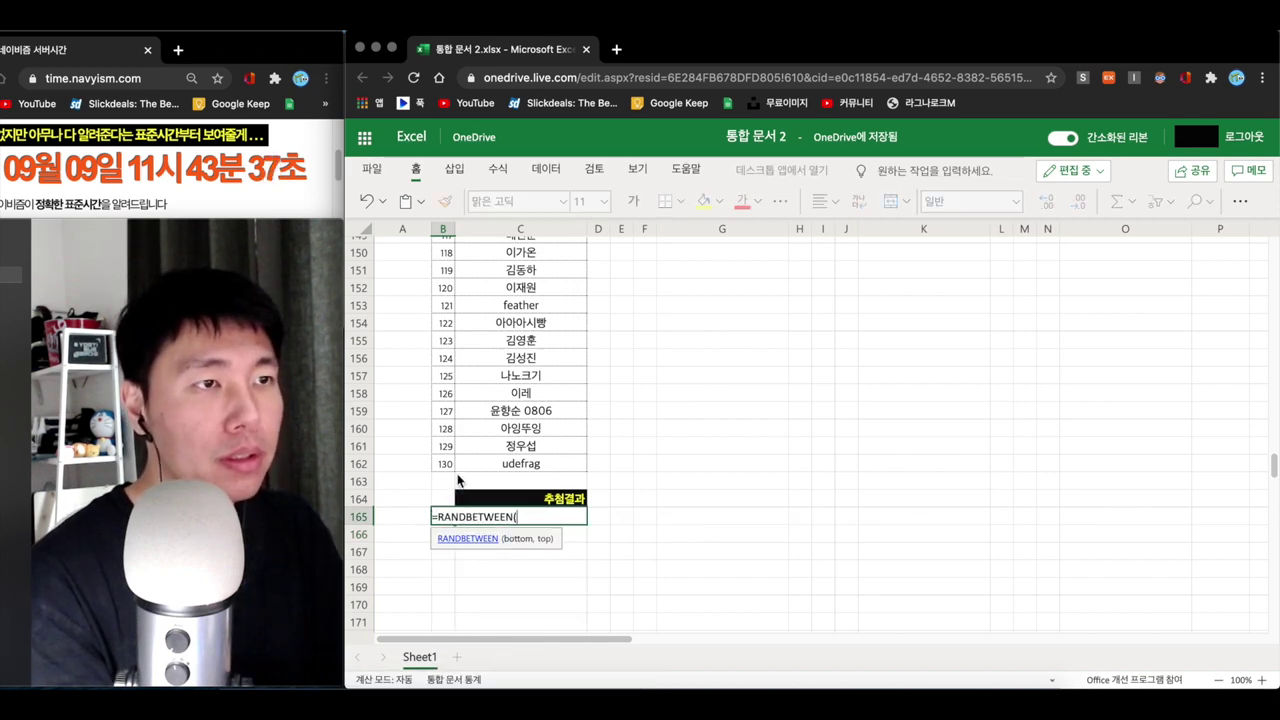
{"action": "scroll", "coordinate": [463, 470], "scroll_direction": "up", "scroll_amount": 20}
{"action": "left_click", "coordinate": [447, 370]}
{"action": "scroll", "coordinate": [451, 440], "scroll_direction": "down", "scroll_amount": 20}
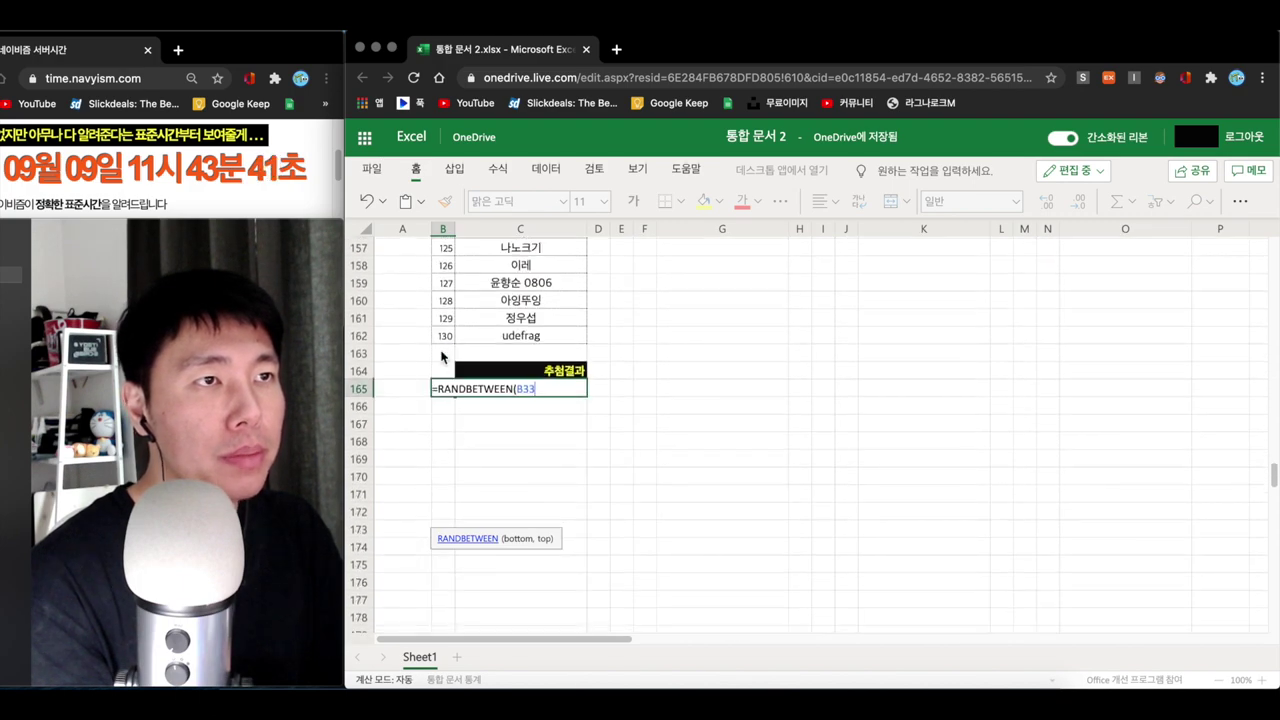
{"action": "left_click", "coordinate": [447, 336]}
{"action": "type", "text": ","}
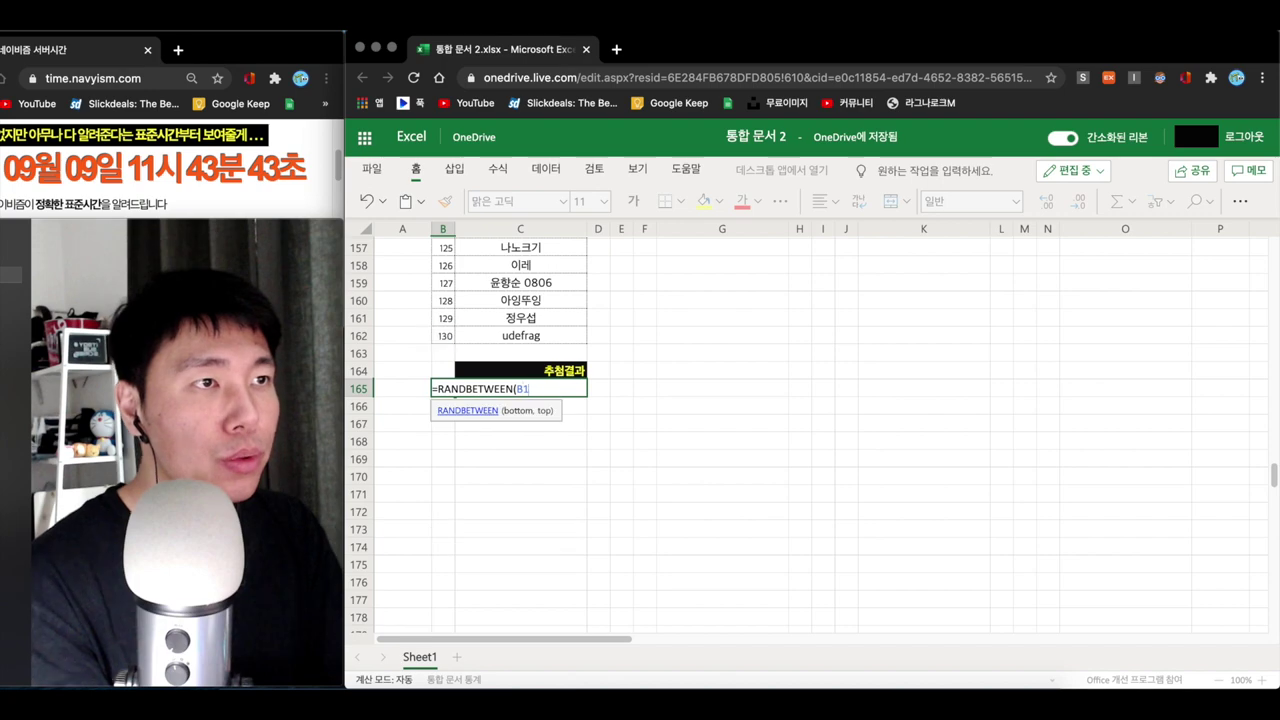
{"action": "scroll", "coordinate": [454, 331], "scroll_direction": "up", "scroll_amount": 15}
{"action": "scroll", "coordinate": [454, 331], "scroll_direction": "up", "scroll_amount": 15}
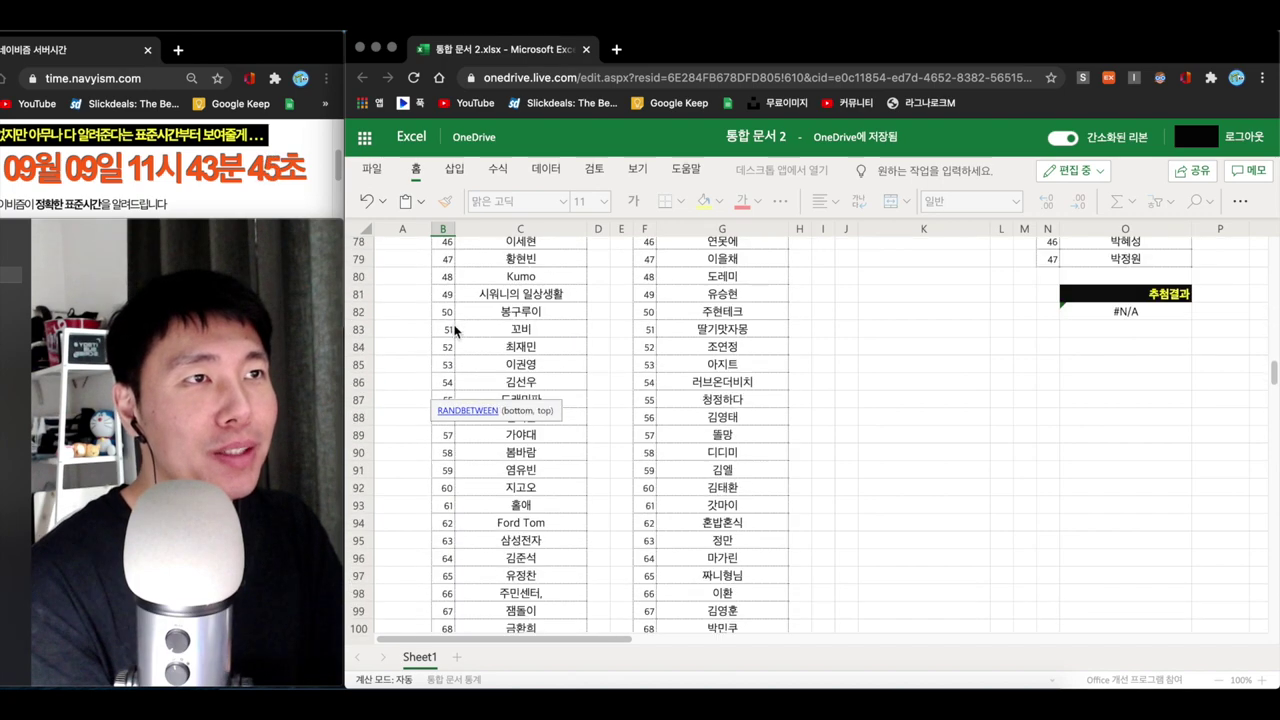
{"action": "left_click", "coordinate": [447, 268]}
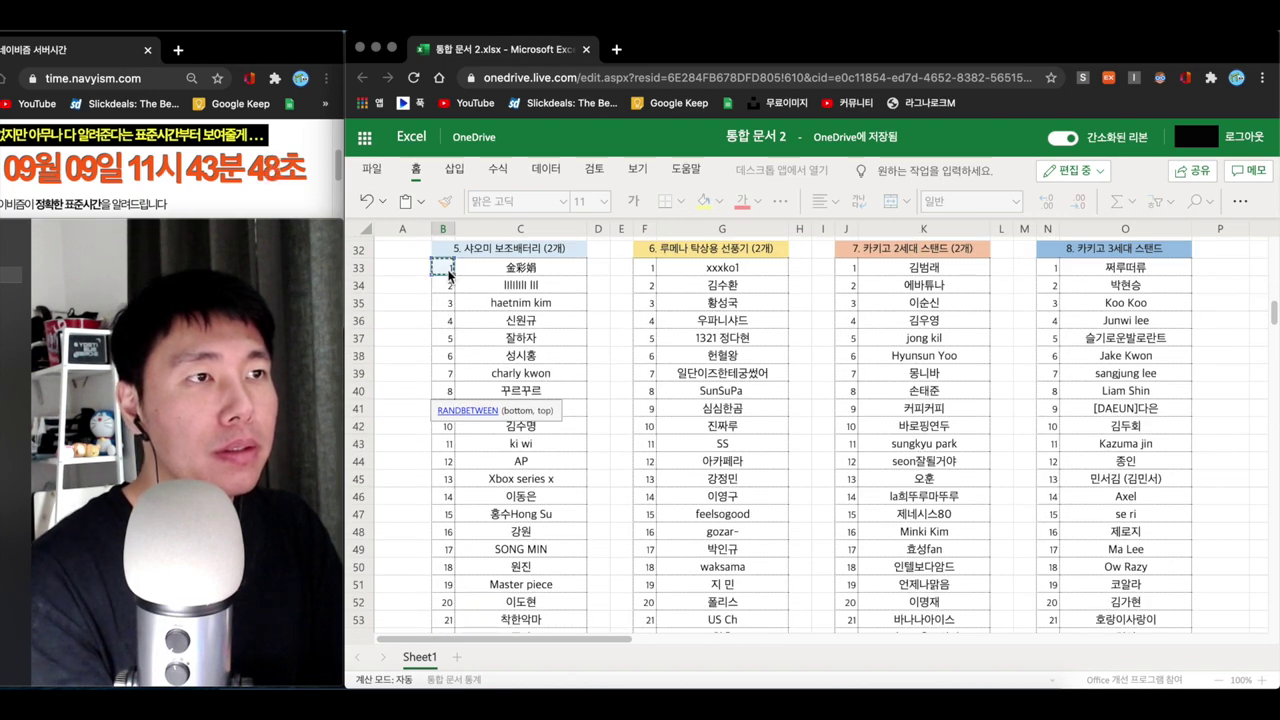
{"action": "scroll", "coordinate": [494, 365], "scroll_direction": "down", "scroll_amount": 20}
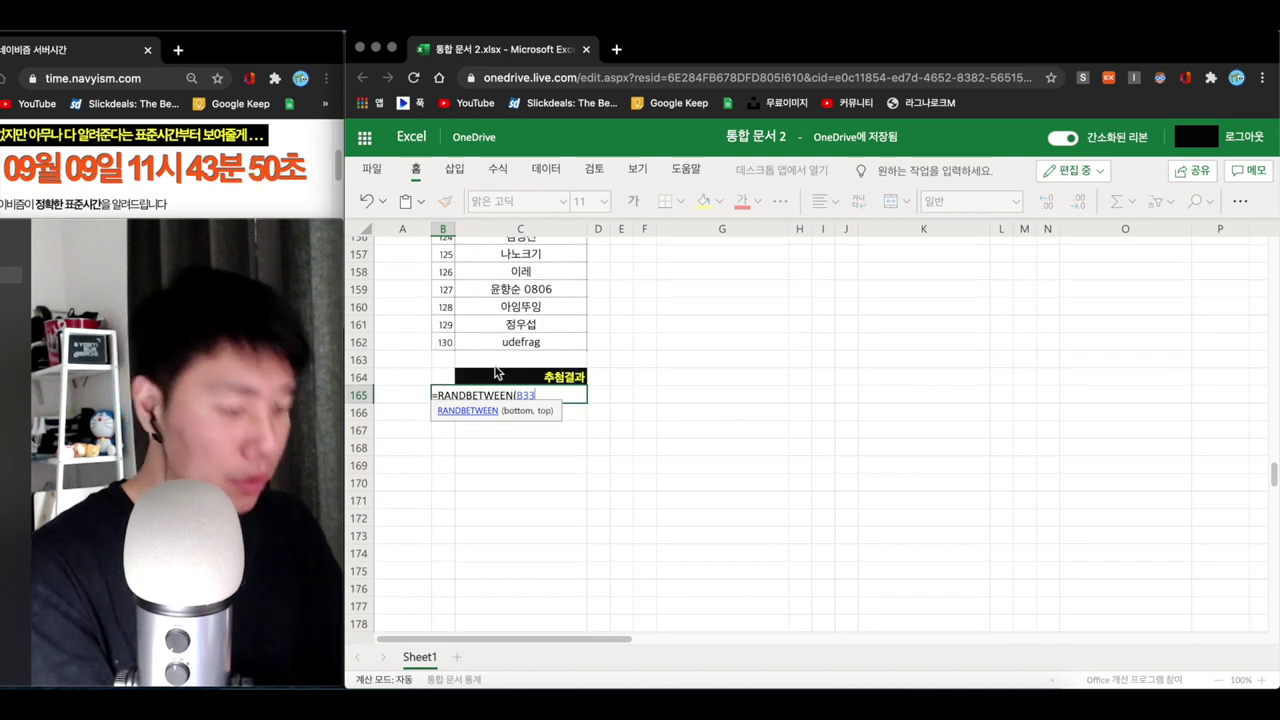
{"action": "type", "text": ","}
{"action": "left_click", "coordinate": [443, 342]}
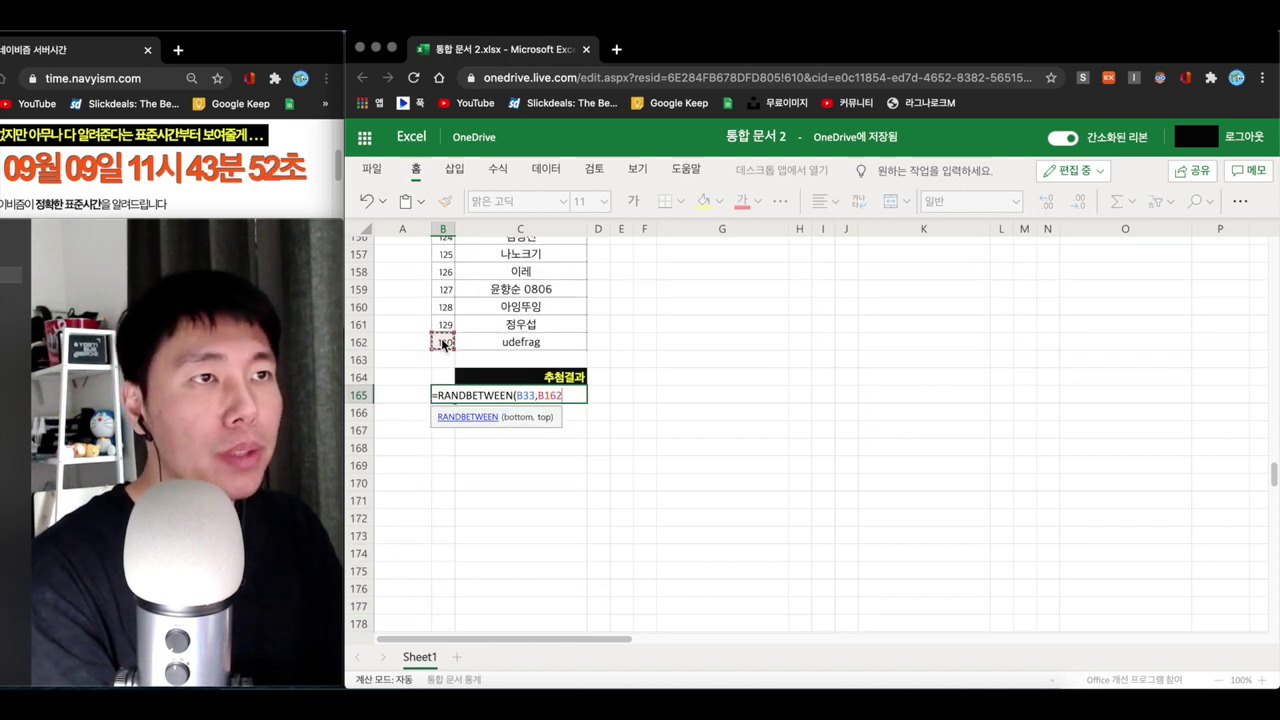
{"action": "type", "text": ")"}
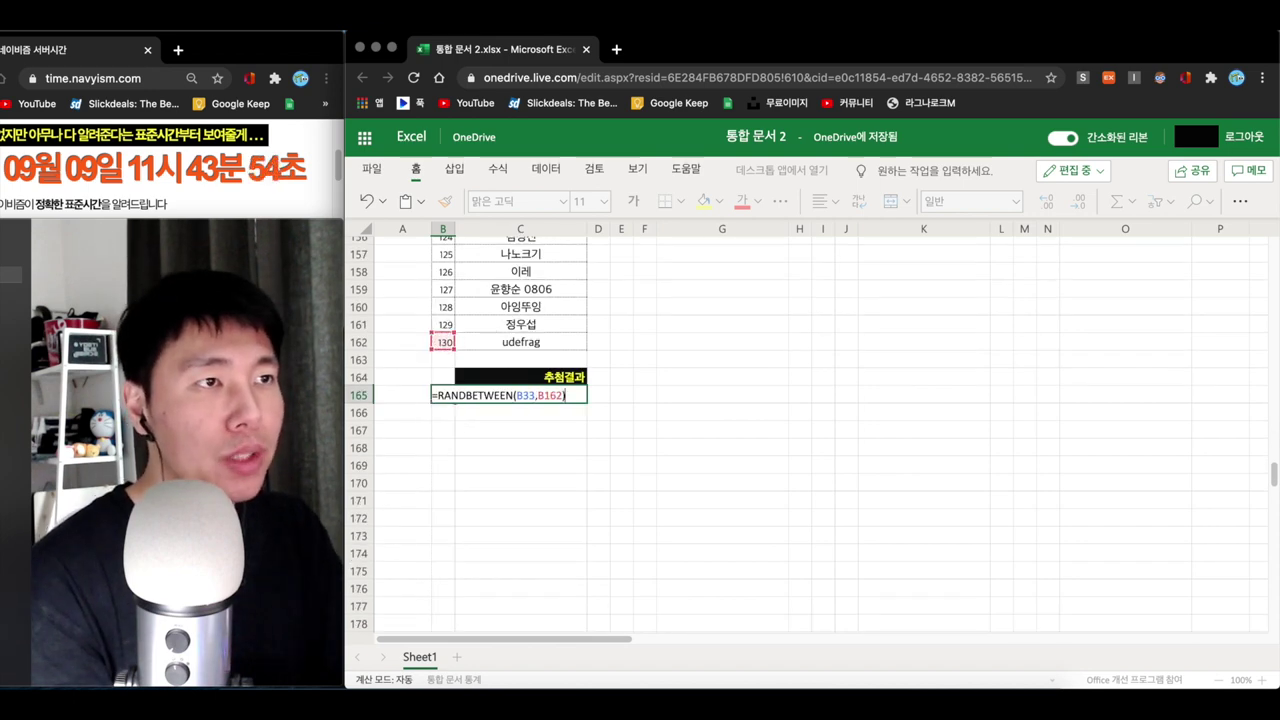
{"action": "key", "text": "Return"}
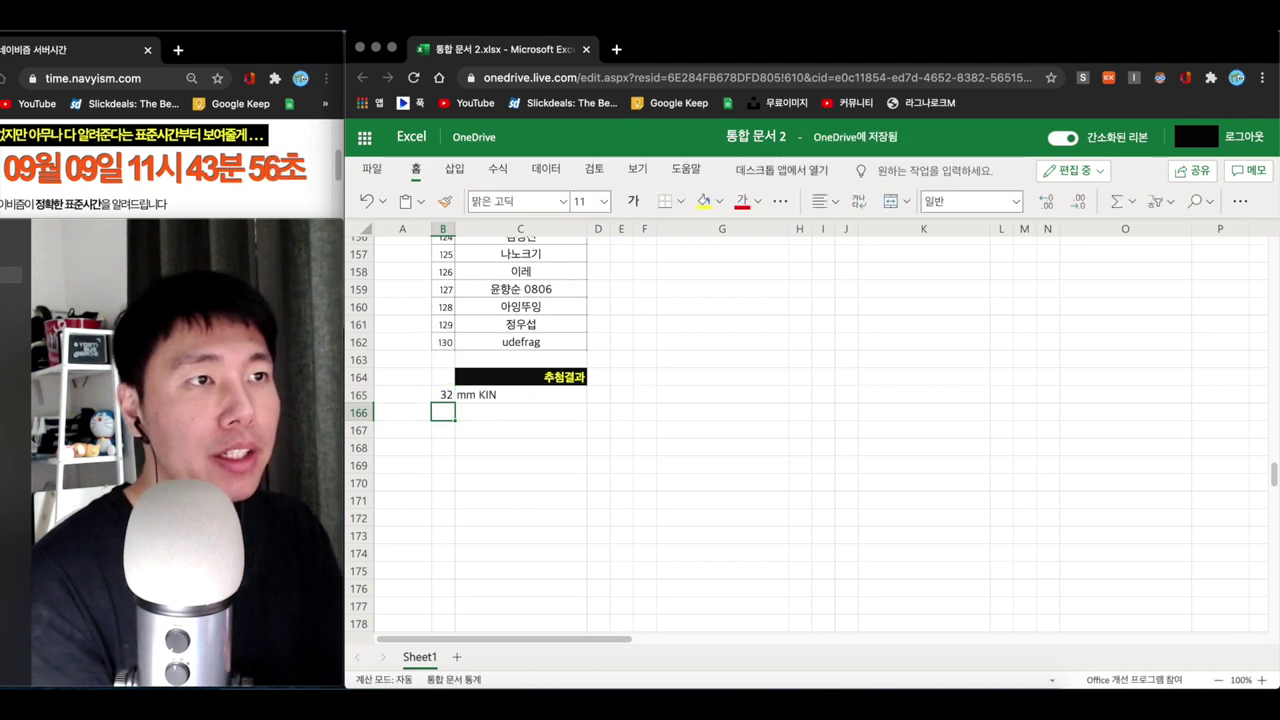
- Type the two drawn winners' names into C166 and C167
{"action": "left_click", "coordinate": [544, 415]}
{"action": "double_click", "coordinate": [544, 415]}
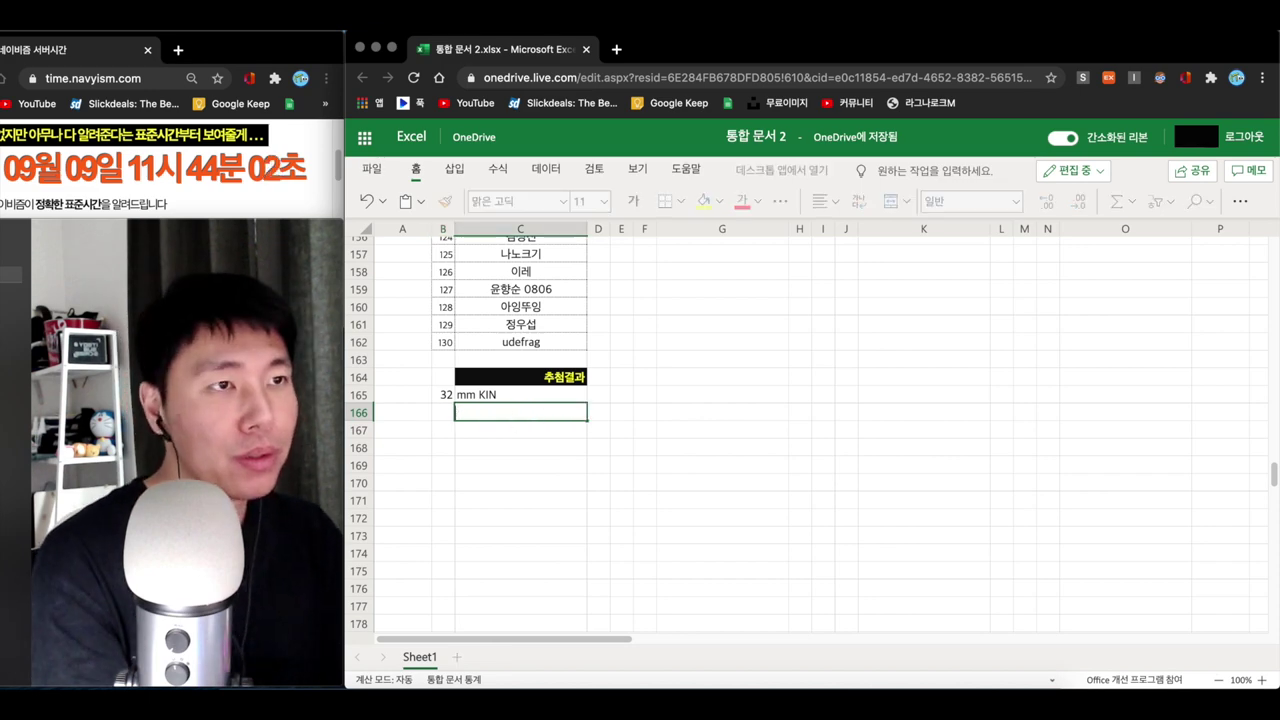
{"action": "type", "text": "님"}
{"action": "key", "text": "Return"}
{"action": "type", "text": "mm"}
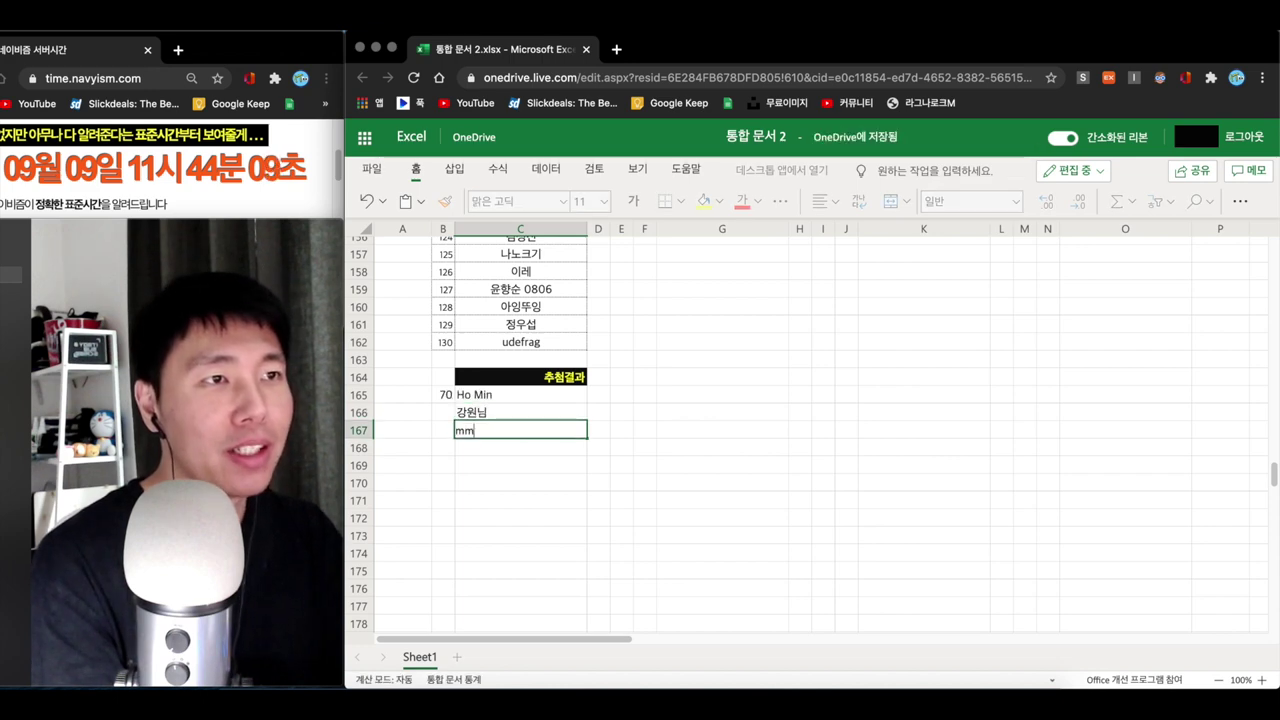
{"action": "type", "text": " kin"}
{"action": "key", "text": "BackSpace"}
{"action": "key", "text": "BackSpace"}
{"action": "type", "text": "IN"}
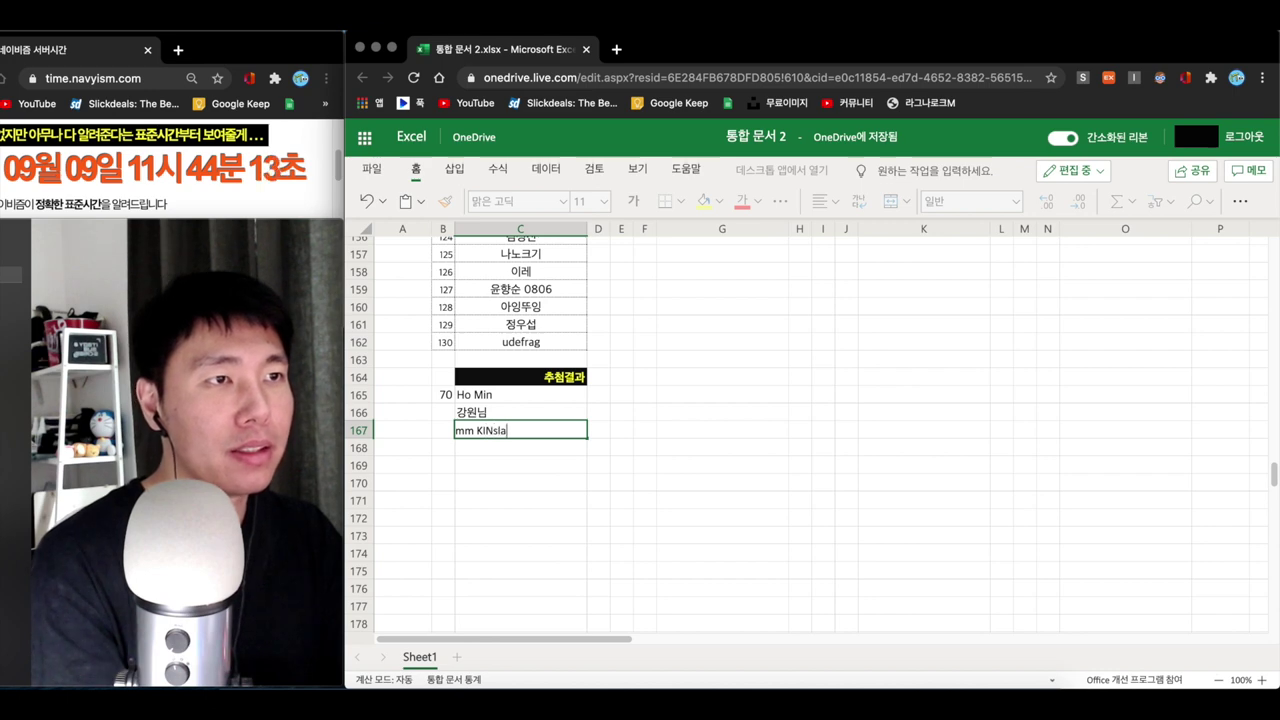
{"action": "type", "text": "님"}
{"action": "key", "text": "Return"}
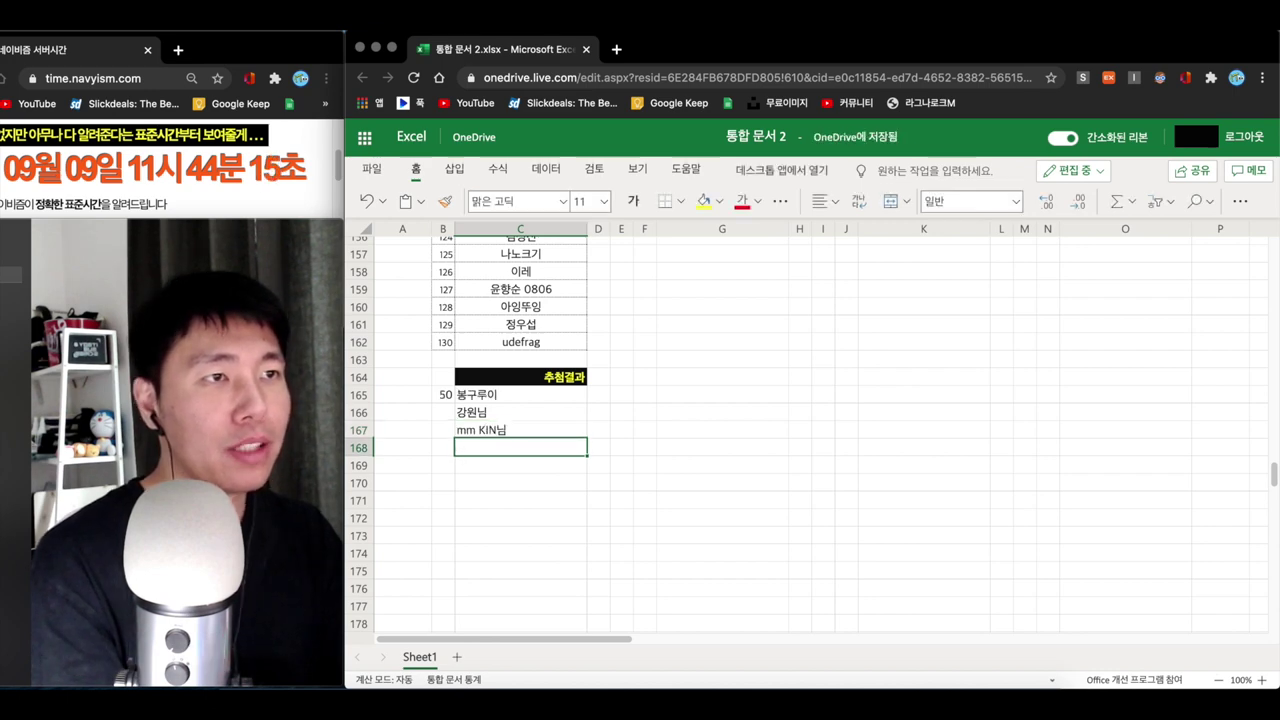
- Clear the B165:C165 draw result and number the winners 1 and 2 in B166:B167
{"action": "left_click_drag", "start_coordinate": [447, 394], "coordinate": [509, 396]}
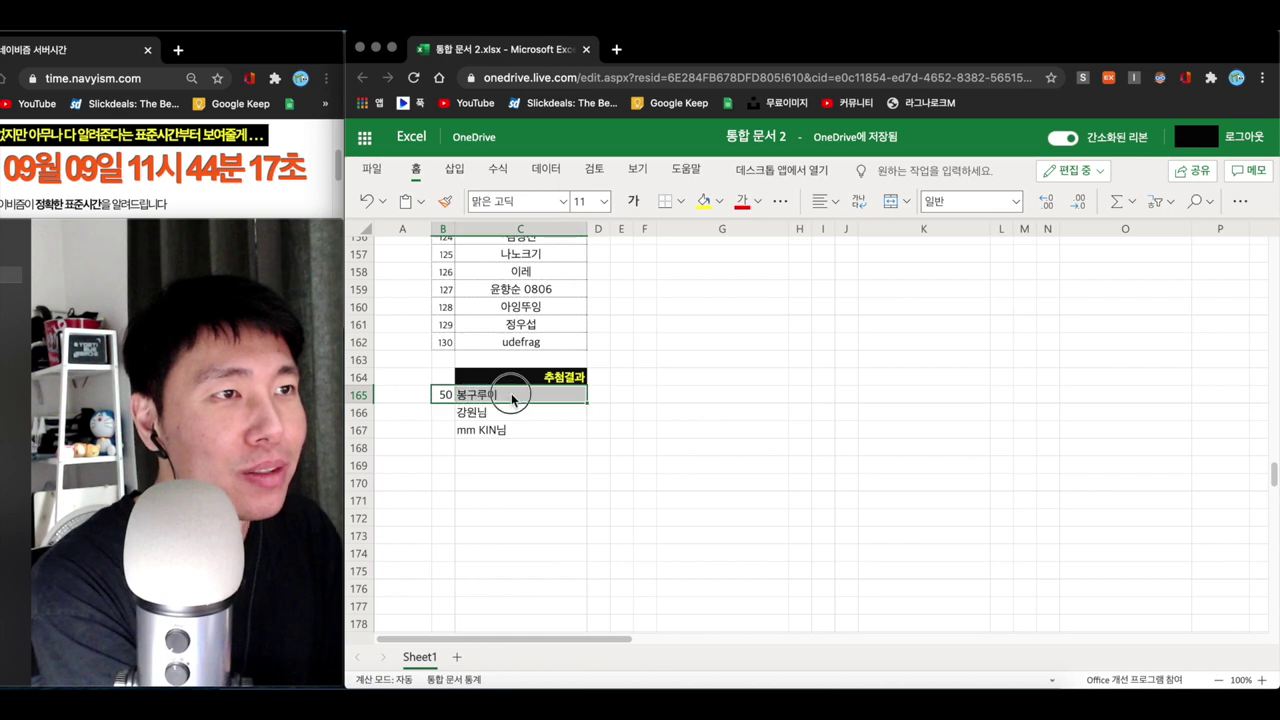
{"action": "key", "text": "Delete"}
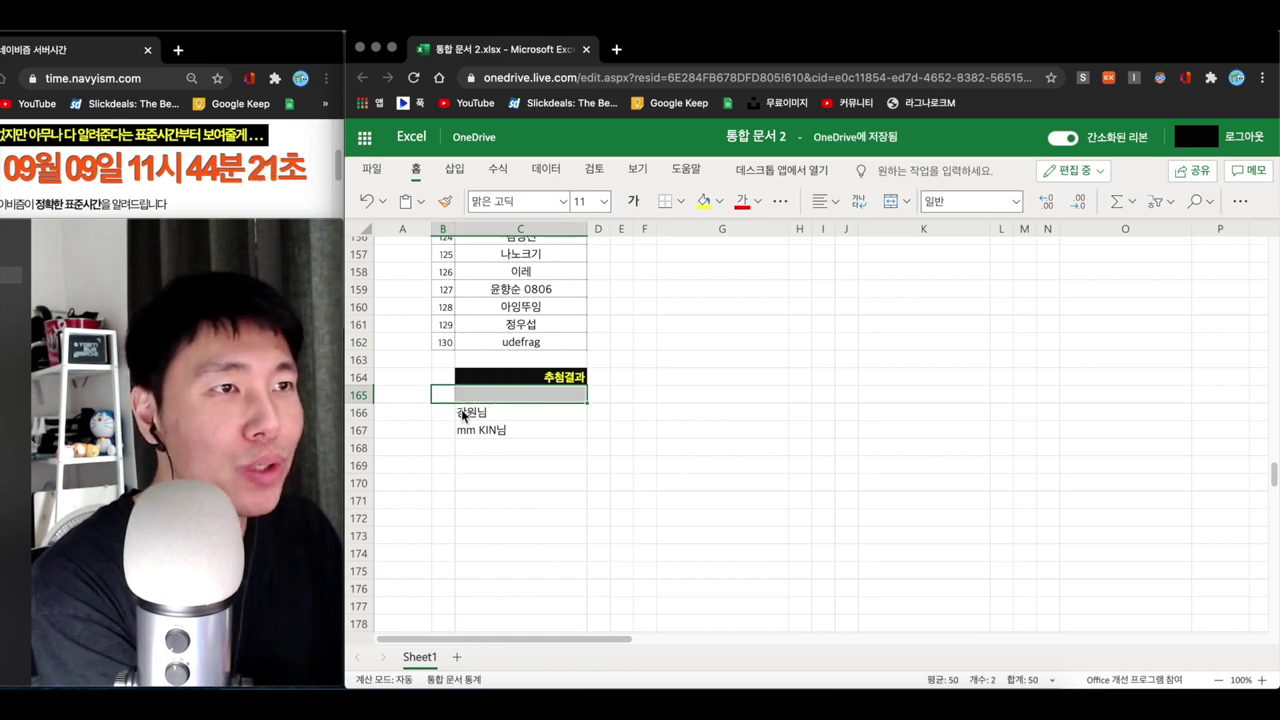
{"action": "left_click", "coordinate": [466, 416]}
{"action": "left_click", "coordinate": [441, 419]}
{"action": "type", "text": "1"}
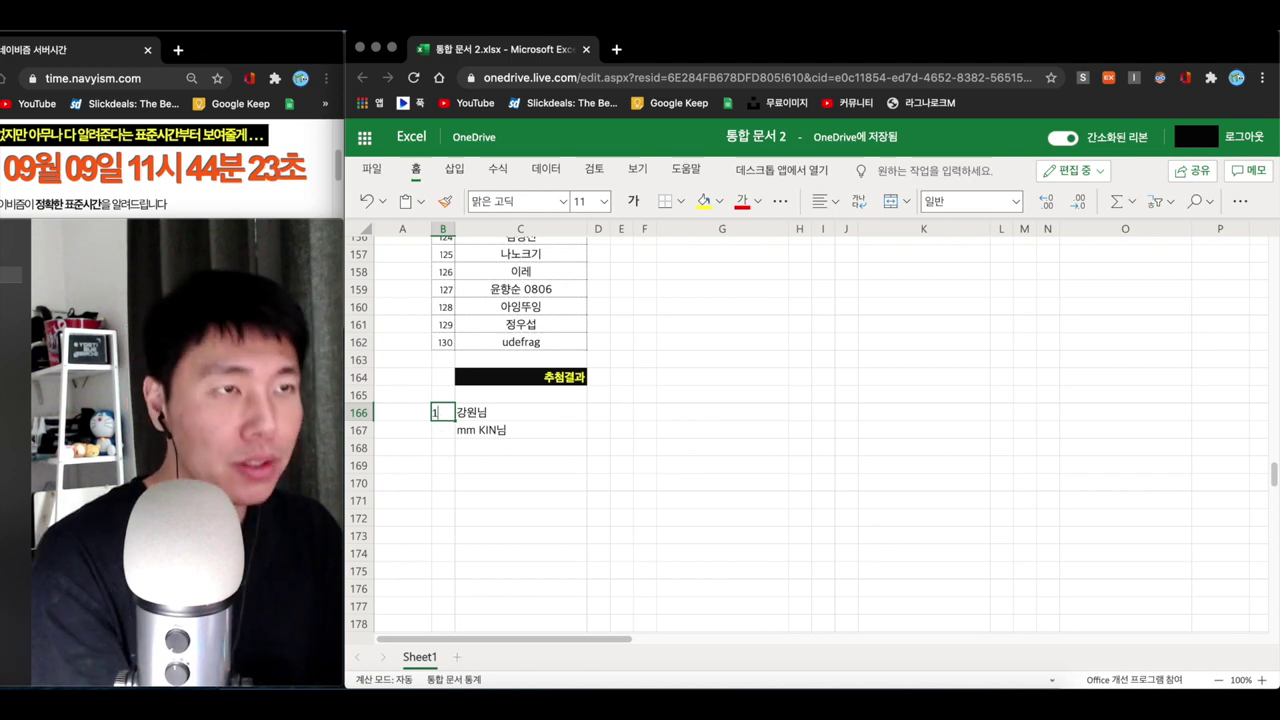
{"action": "key", "text": "Return"}
{"action": "type", "text": "2"}
{"action": "key", "text": "Return"}
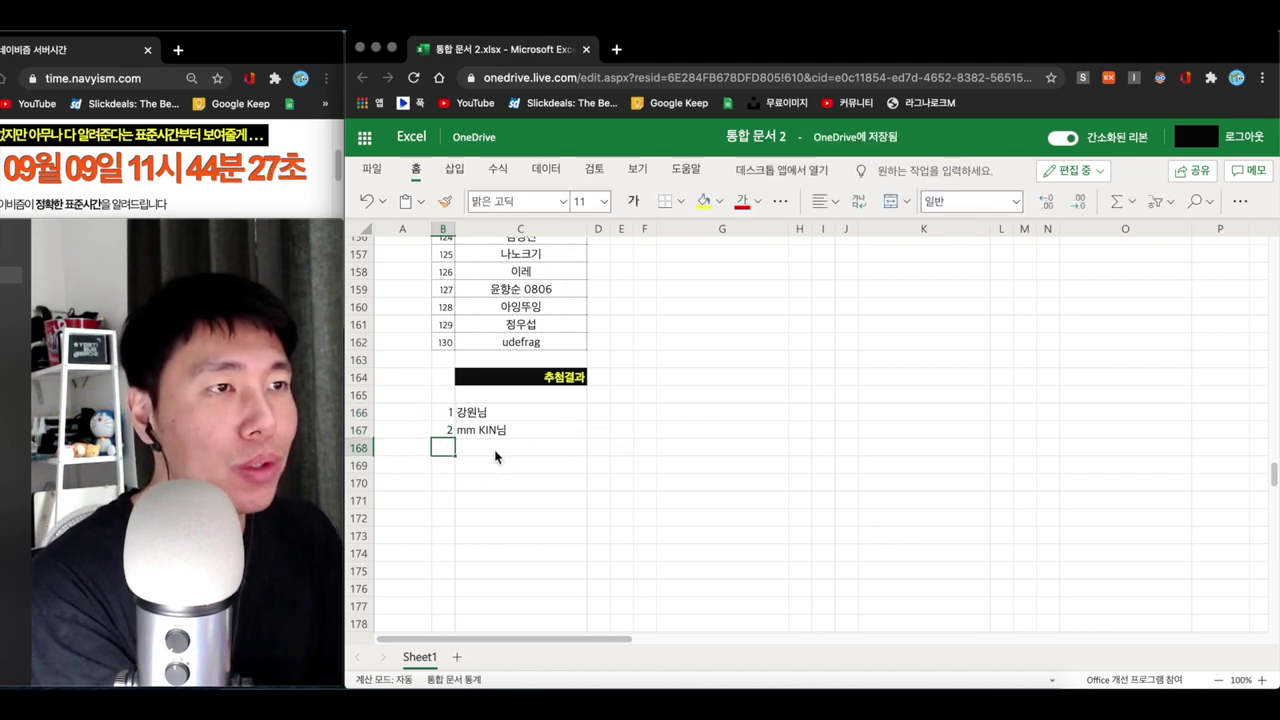
{"action": "scroll", "coordinate": [645, 425], "scroll_direction": "up", "scroll_amount": 20}
- Enter =RANDBETWEEN(F33,F121) in F124, drawing entrant 86 for the sixth prize
{"action": "scroll", "coordinate": [670, 415], "scroll_direction": "up", "scroll_amount": 10}
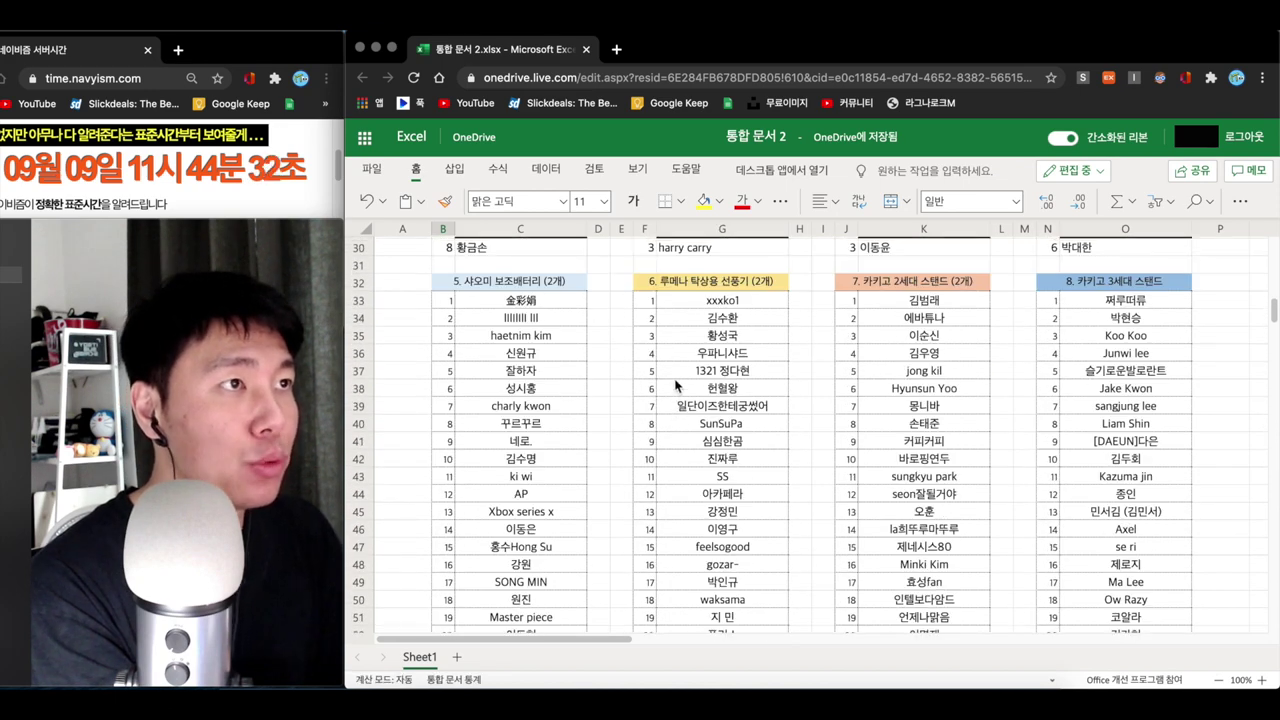
{"action": "scroll", "coordinate": [676, 385], "scroll_direction": "down", "scroll_amount": 17}
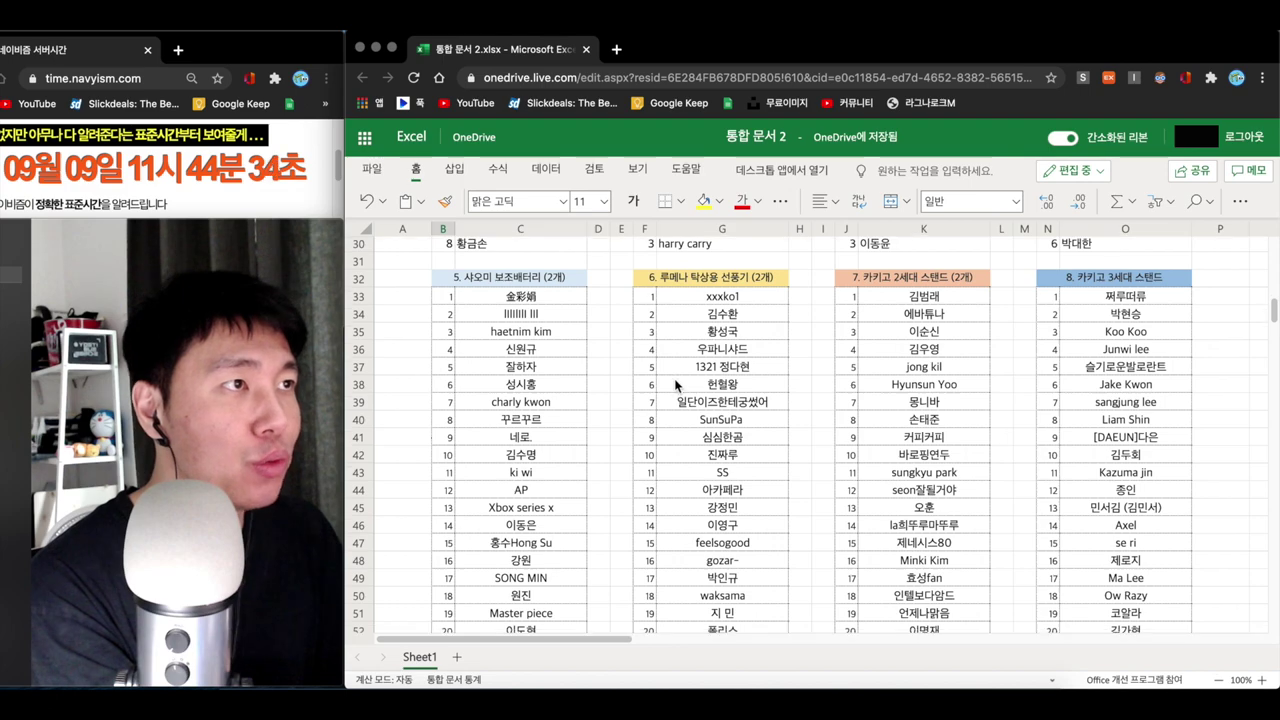
{"action": "scroll", "coordinate": [676, 387], "scroll_direction": "down", "scroll_amount": 8}
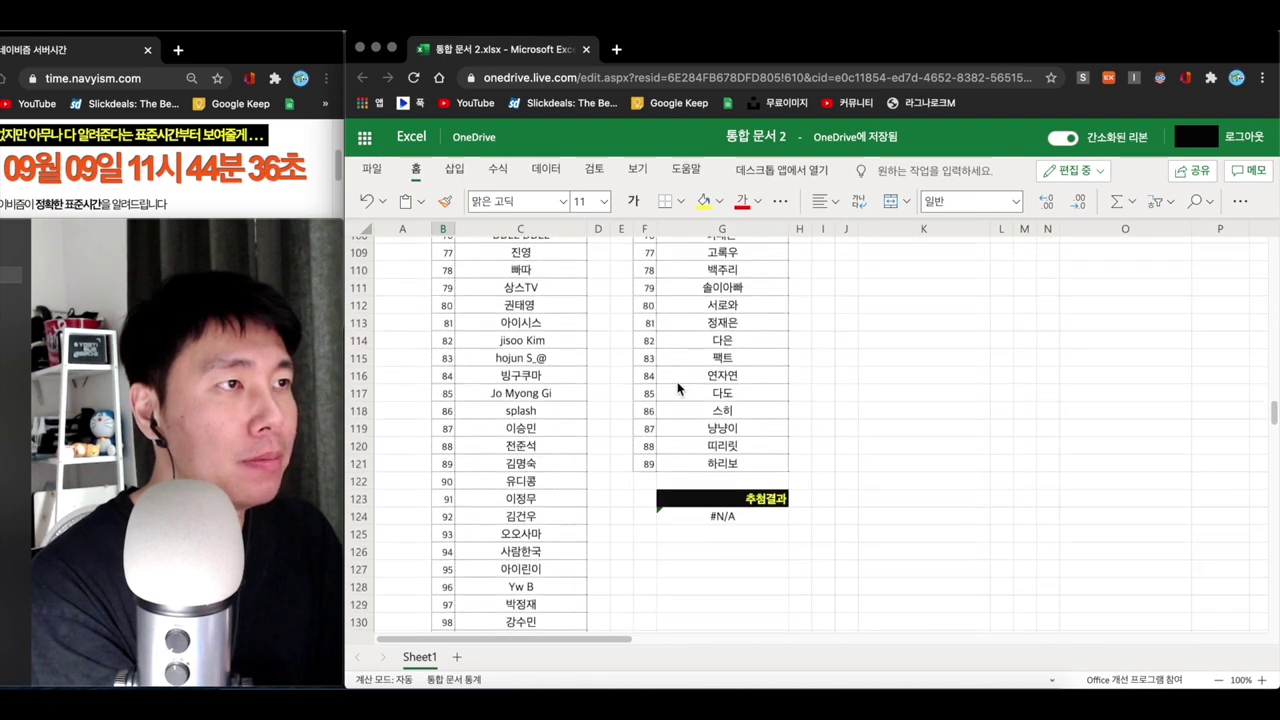
{"action": "left_click", "coordinate": [645, 371]}
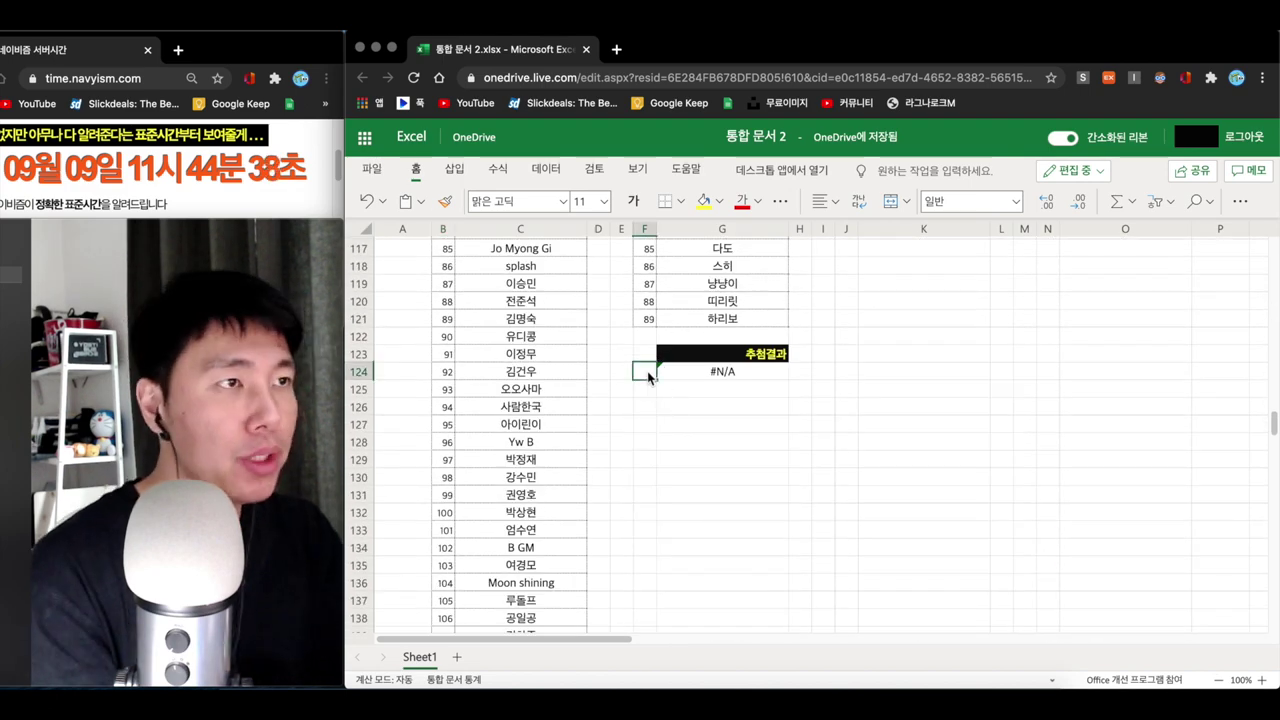
{"action": "type", "text": "=rand"}
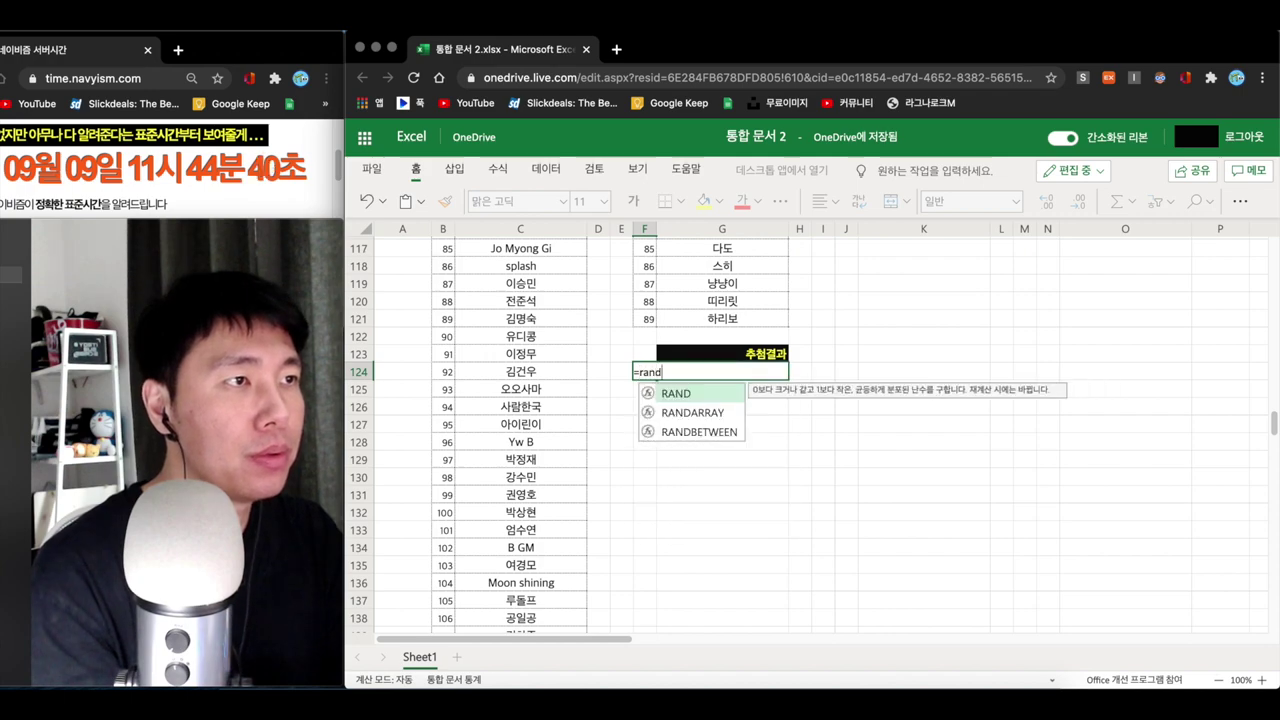
{"action": "double_click", "coordinate": [674, 432]}
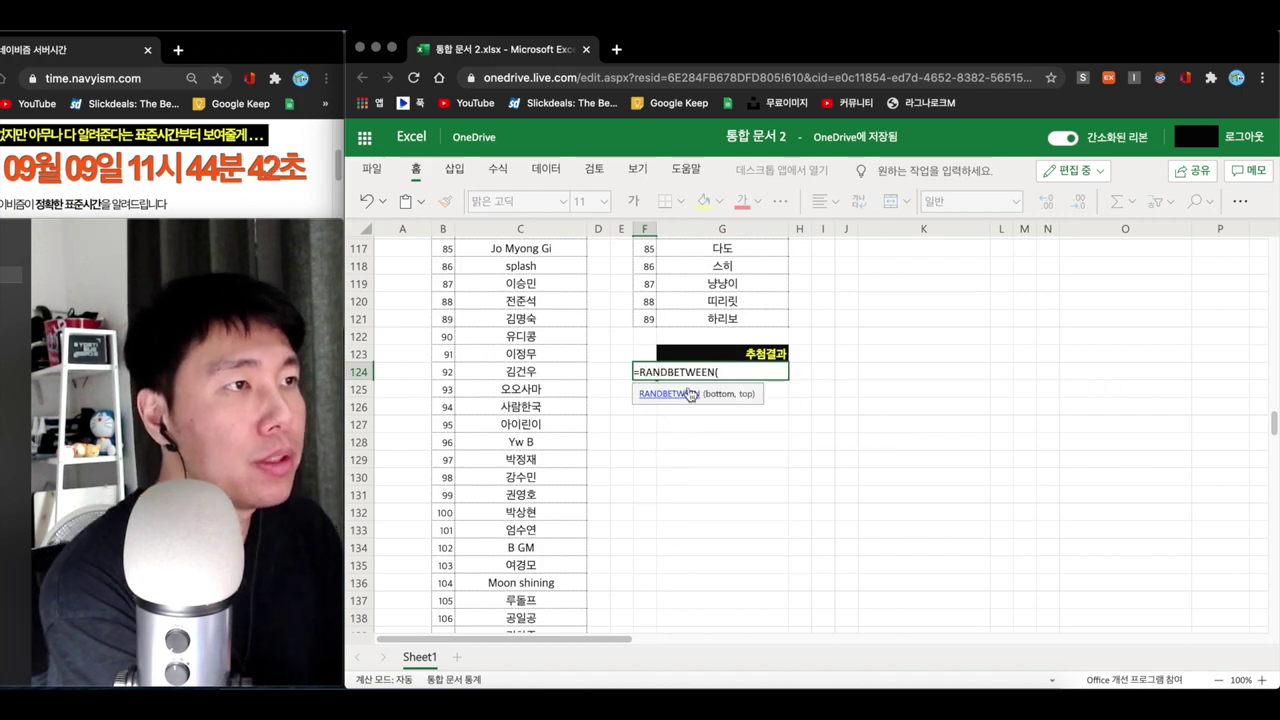
{"action": "scroll", "coordinate": [698, 345], "scroll_direction": "up", "scroll_amount": 20}
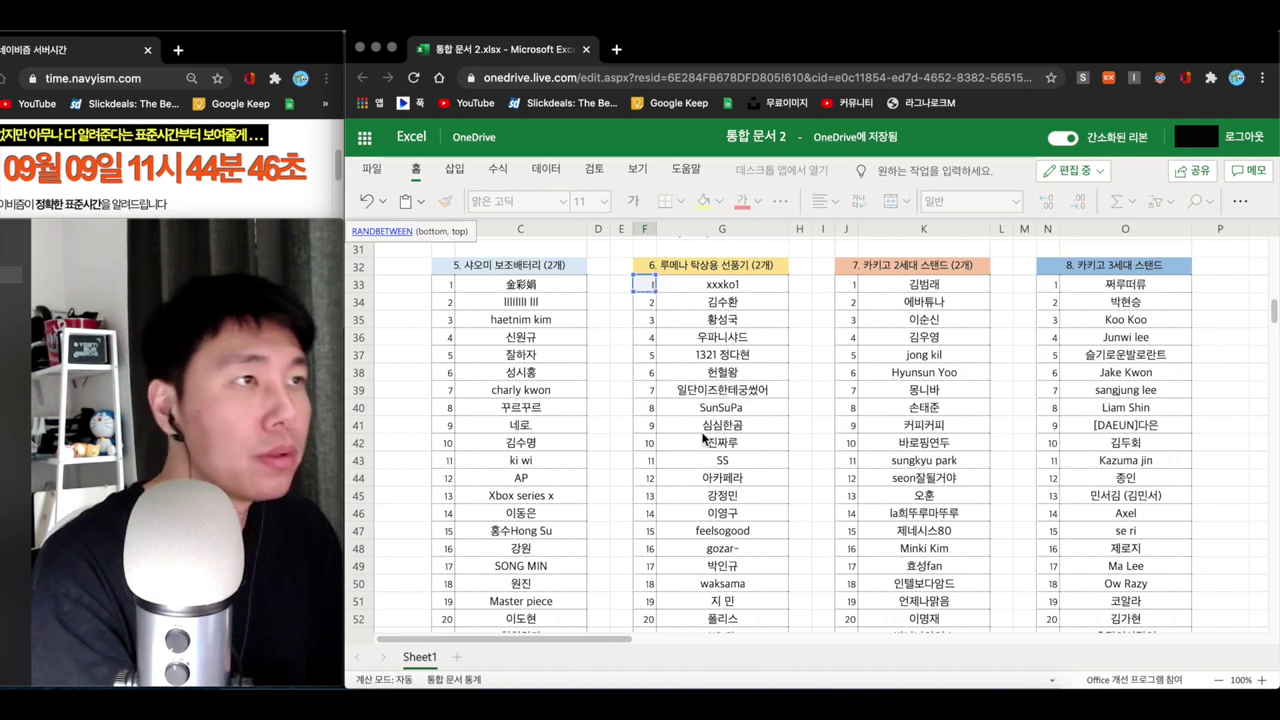
{"action": "scroll", "coordinate": [686, 450], "scroll_direction": "down", "scroll_amount": 13}
{"action": "scroll", "coordinate": [686, 450], "scroll_direction": "down", "scroll_amount": 10}
{"action": "left_click", "coordinate": [645, 507]}
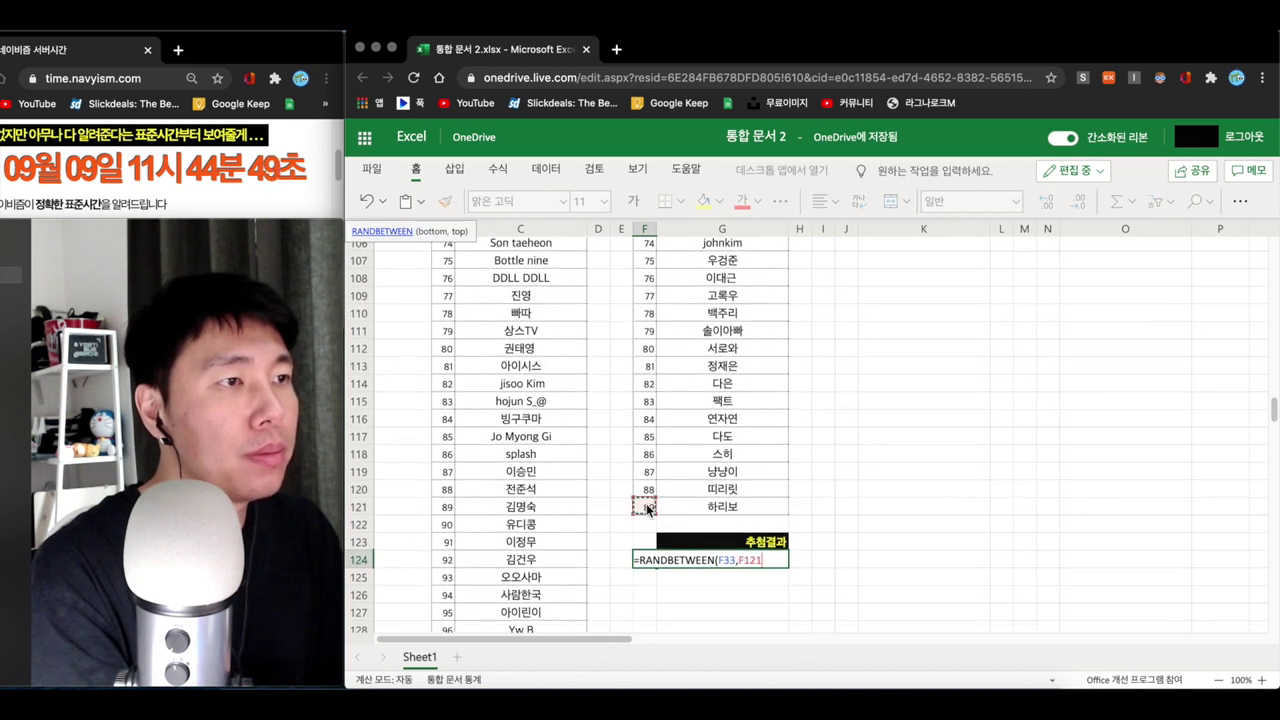
{"action": "type", "text": ")"}
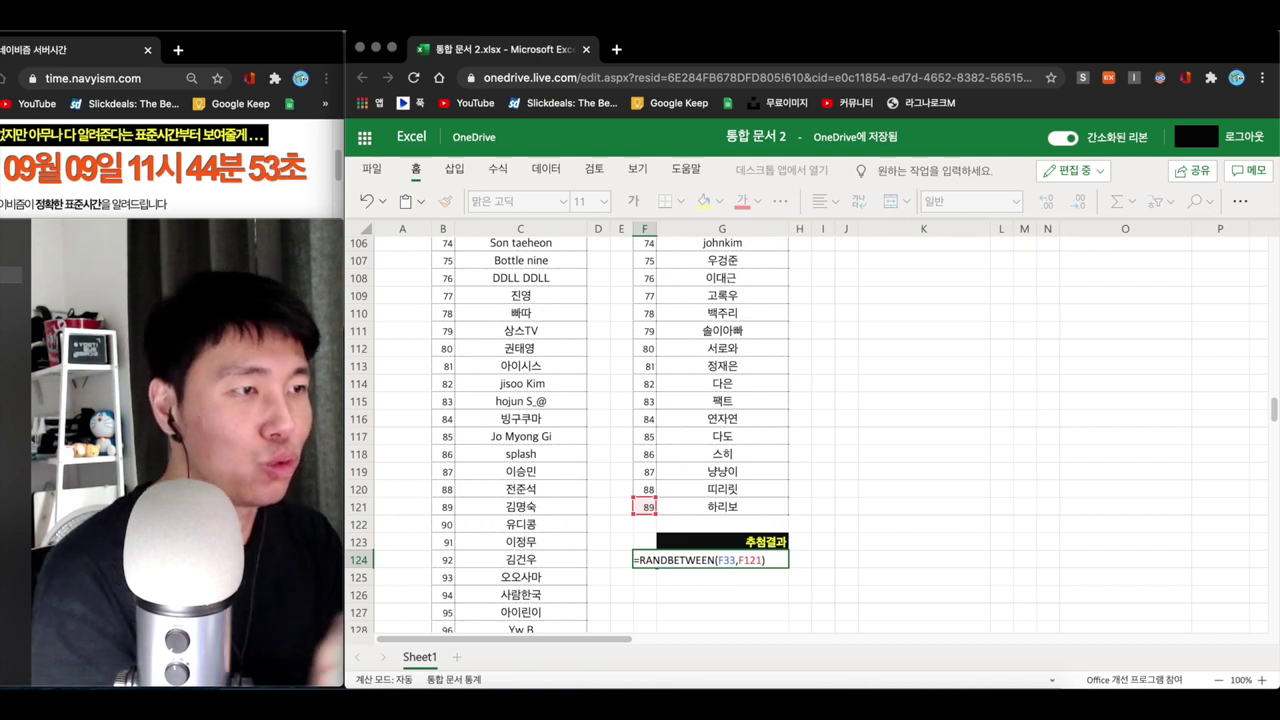
{"action": "key", "text": "Return"}
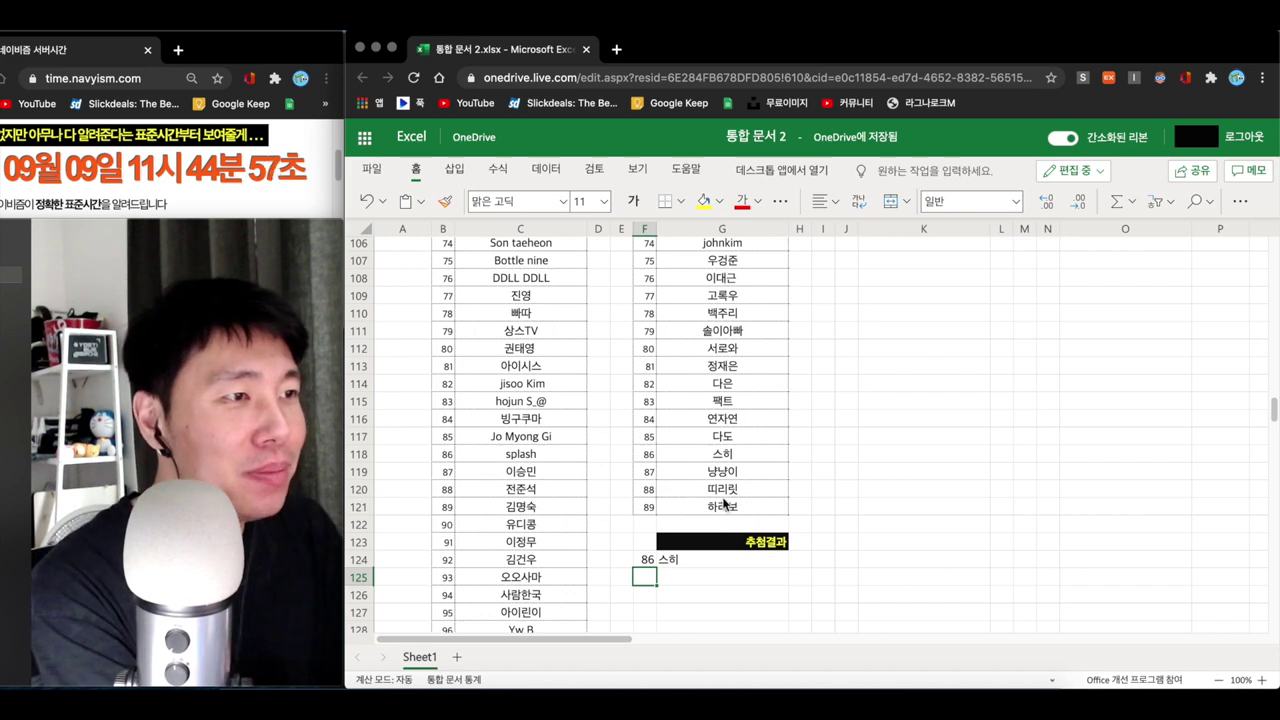
{"action": "scroll", "coordinate": [720, 500], "scroll_direction": "down", "scroll_amount": 1}
- Start editing F124 and discard a mistaken F125 reference
{"action": "left_click", "coordinate": [649, 573]}
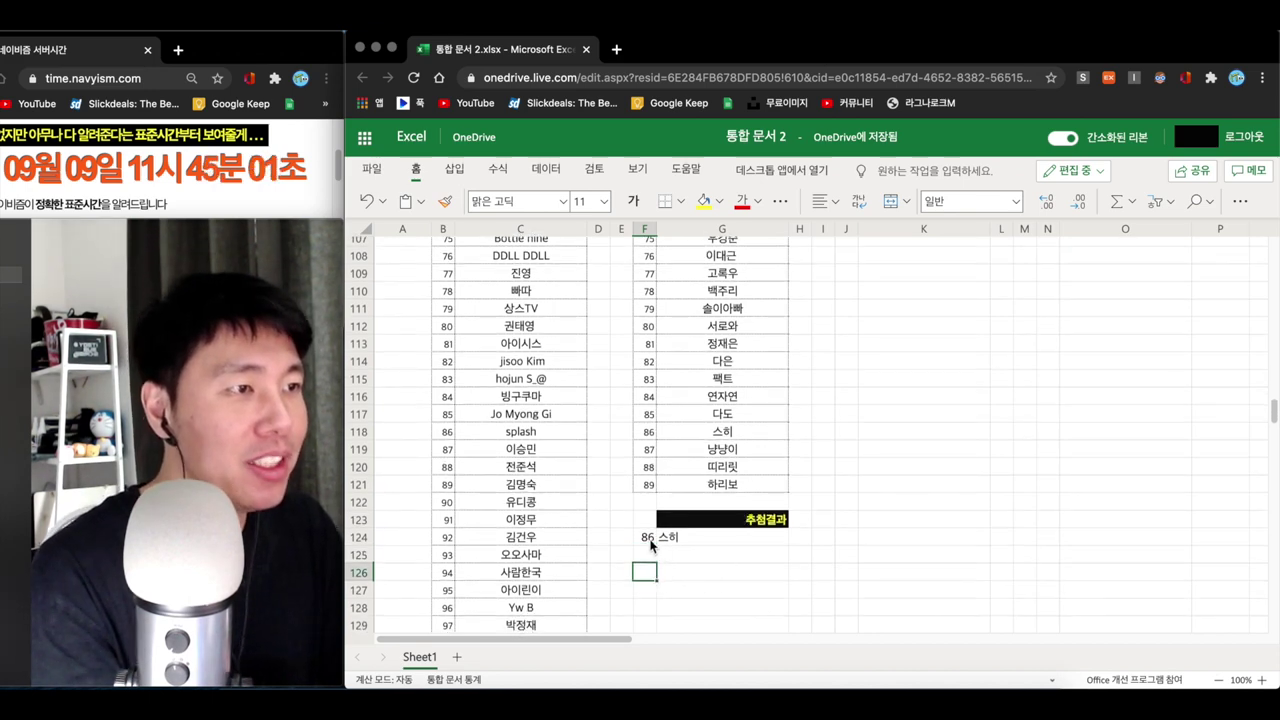
{"action": "left_click", "coordinate": [649, 540]}
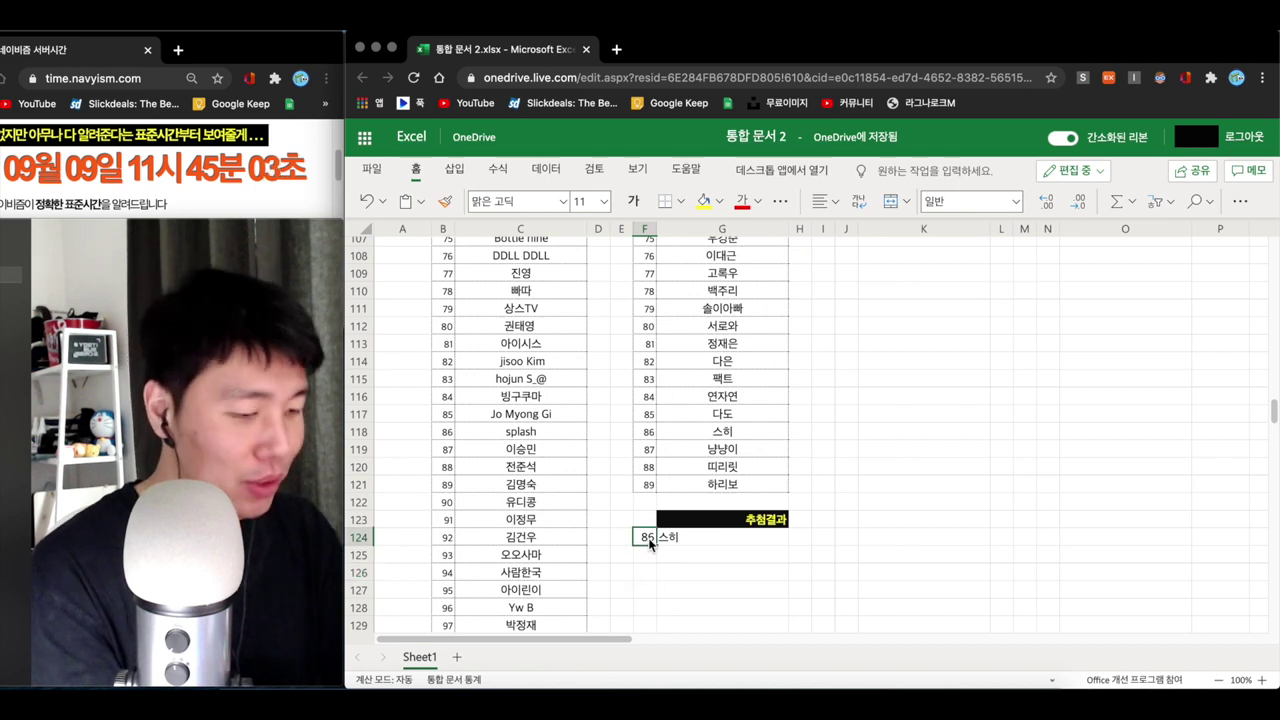
{"action": "type", "text": "="}
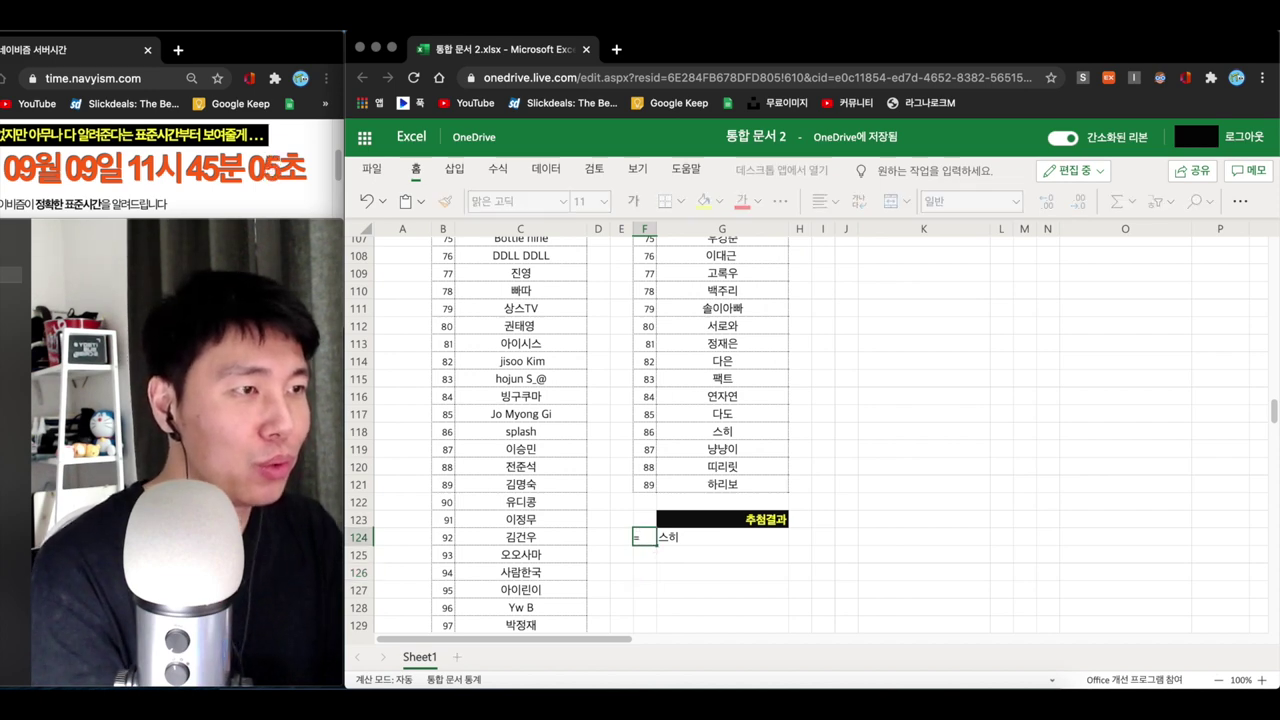
{"action": "left_click", "coordinate": [644, 553]}
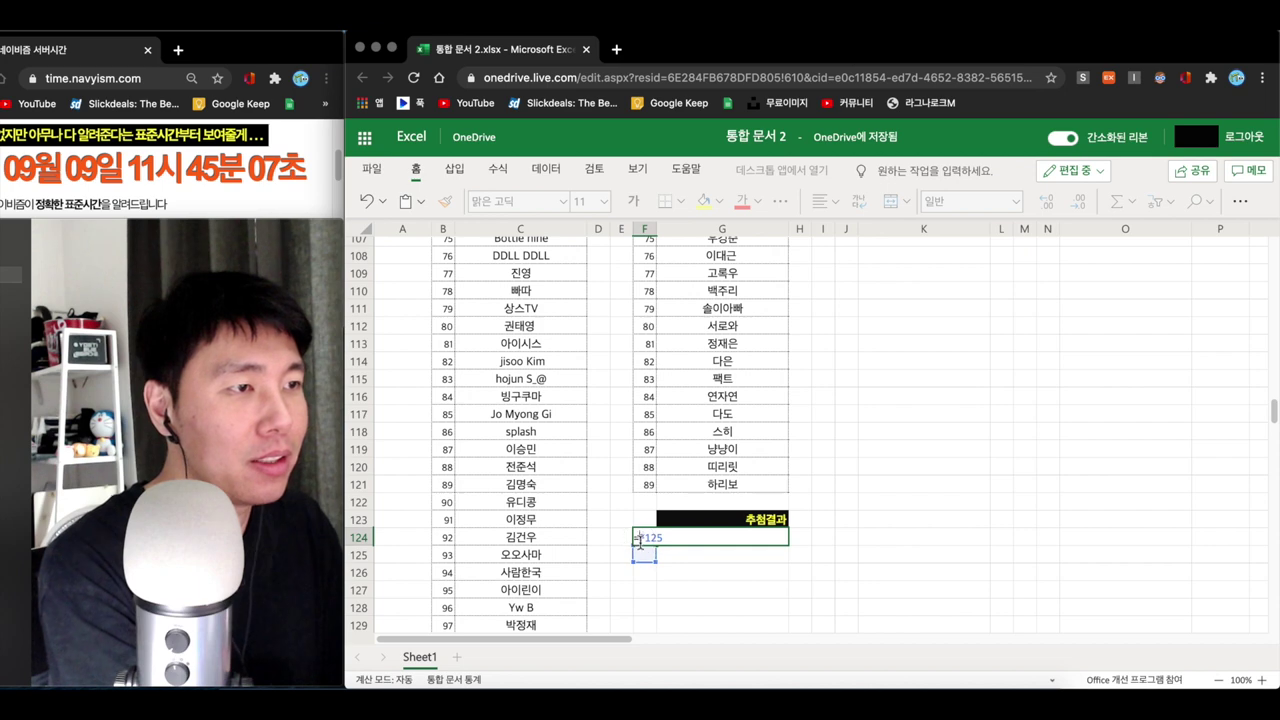
{"action": "key", "text": "BackSpace"}
{"action": "key", "text": "BackSpace"}
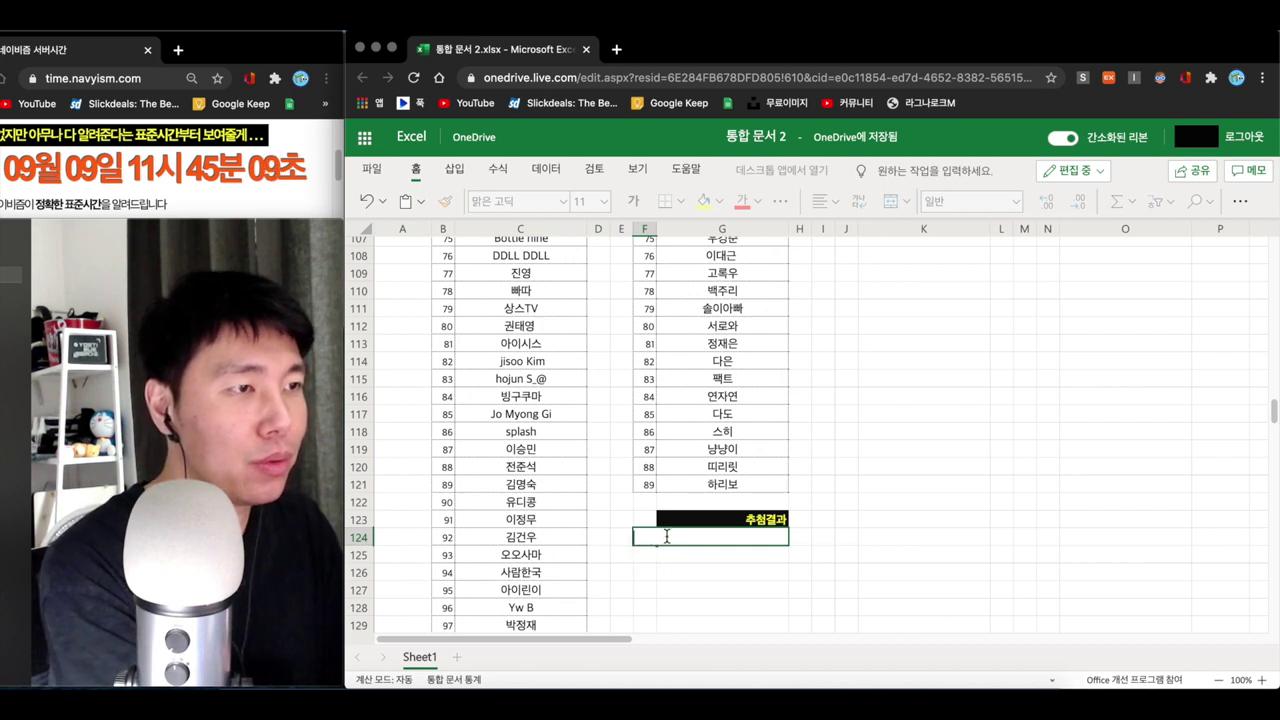
{"action": "key", "text": "Return"}
- Re-enter =RANDBETWEEN(F33,F121) in F124, now drawing entrant 76
{"action": "left_click", "coordinate": [640, 536]}
{"action": "type", "text": "="}
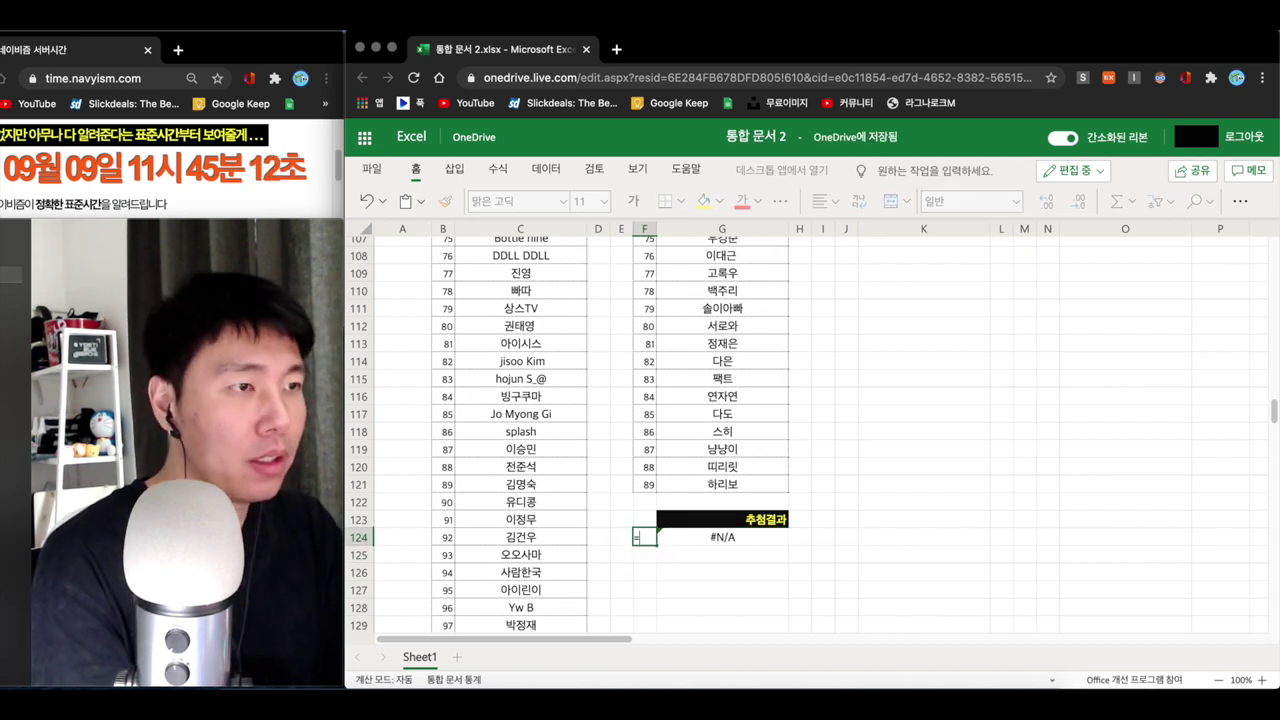
{"action": "type", "text": "rand"}
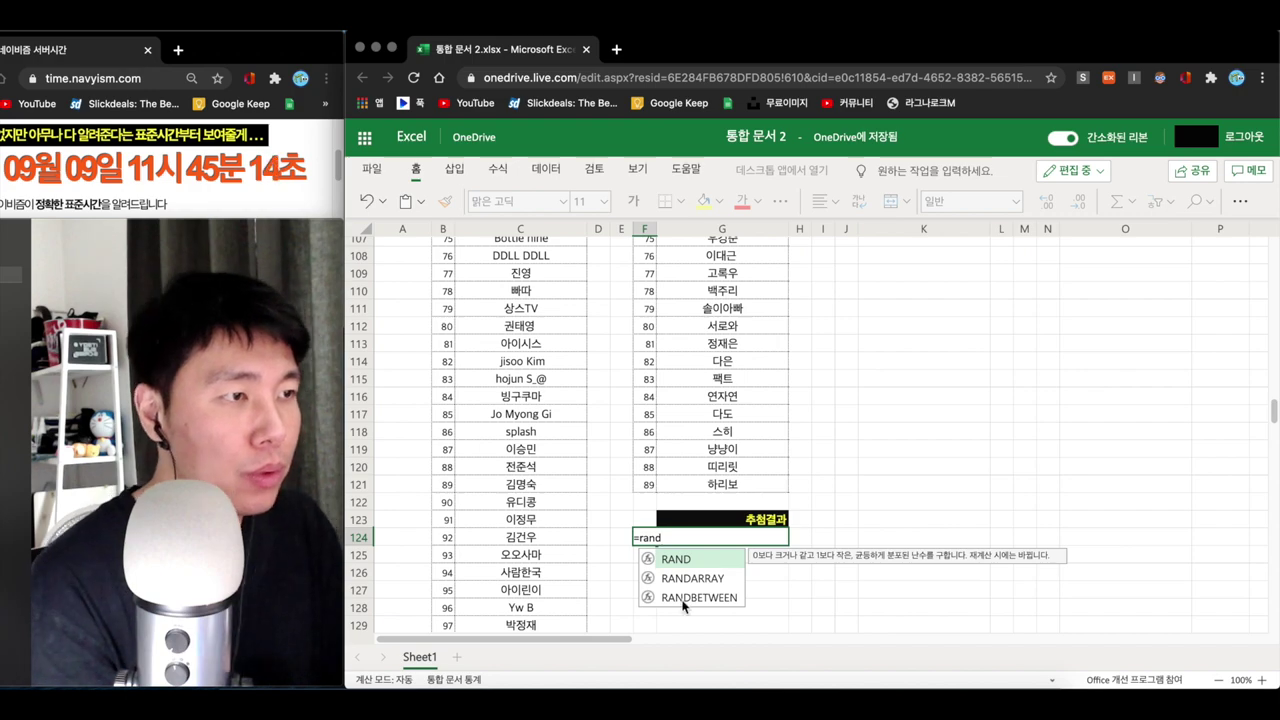
{"action": "double_click", "coordinate": [683, 597]}
{"action": "scroll", "coordinate": [634, 493], "scroll_direction": "up", "scroll_amount": 20}
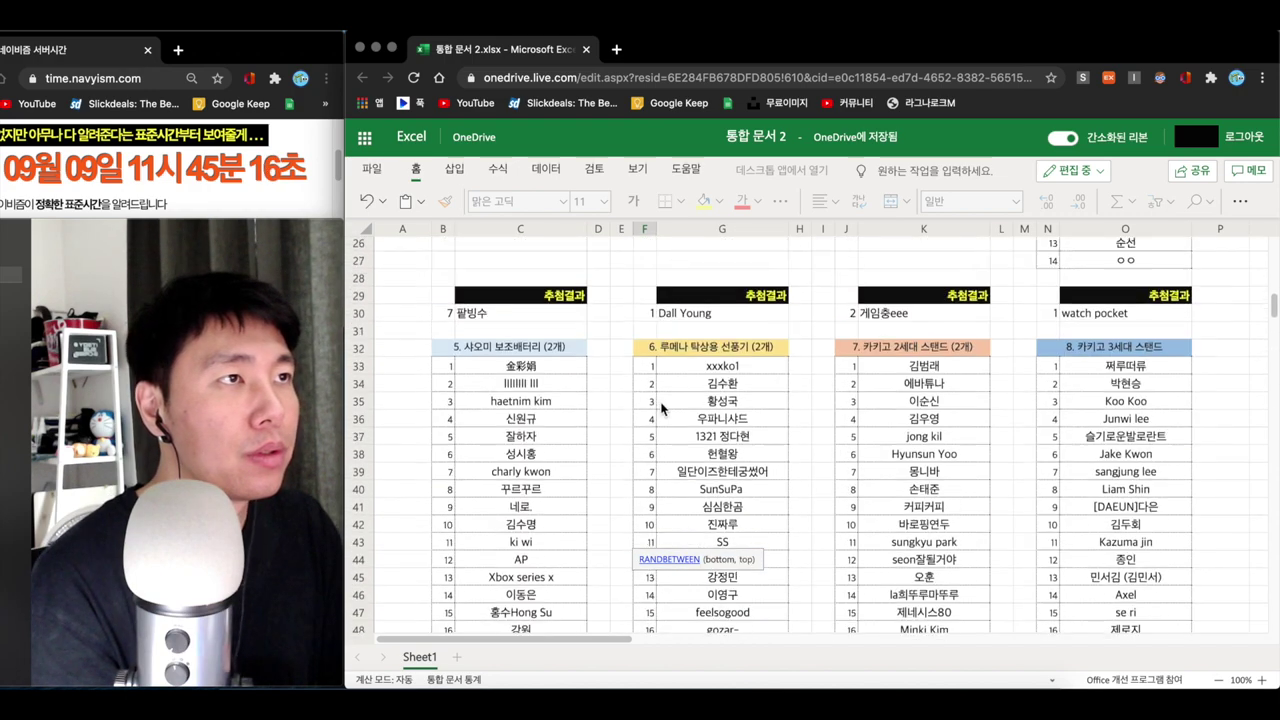
{"action": "scroll", "coordinate": [685, 488], "scroll_direction": "down", "scroll_amount": 20}
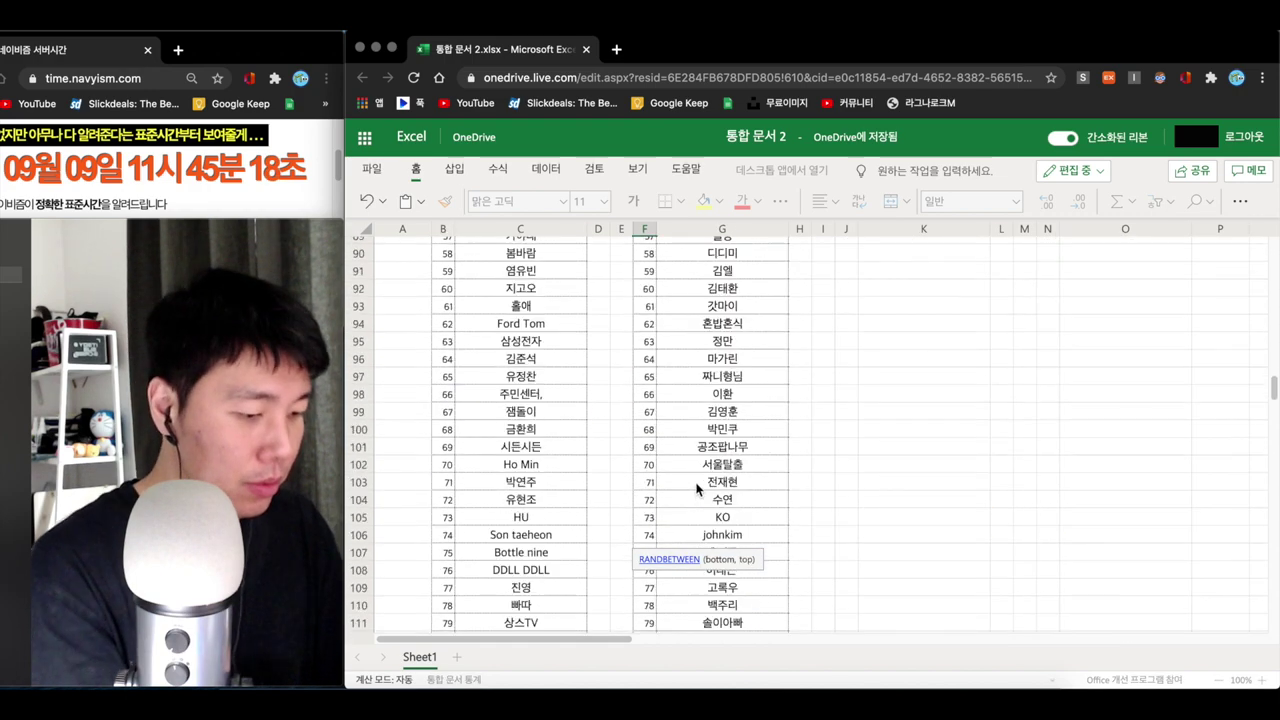
{"action": "type", "text": ","}
{"action": "left_click", "coordinate": [648, 325]}
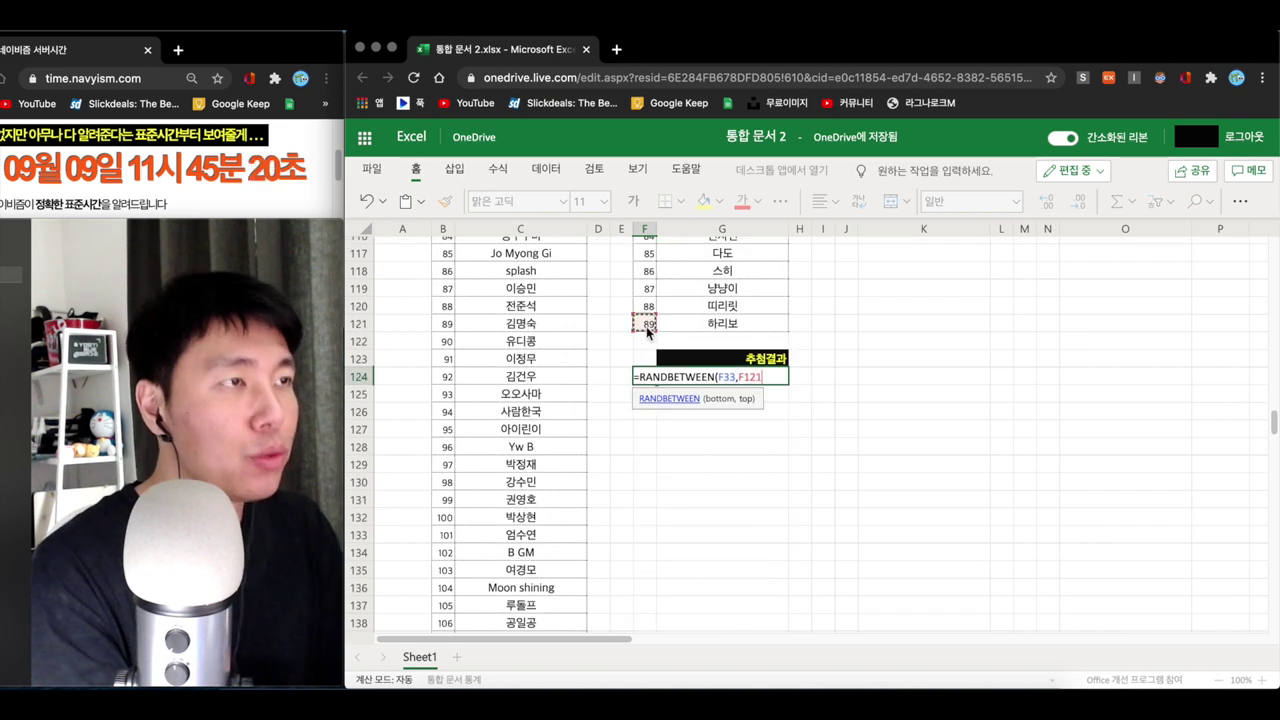
{"action": "type", "text": ")"}
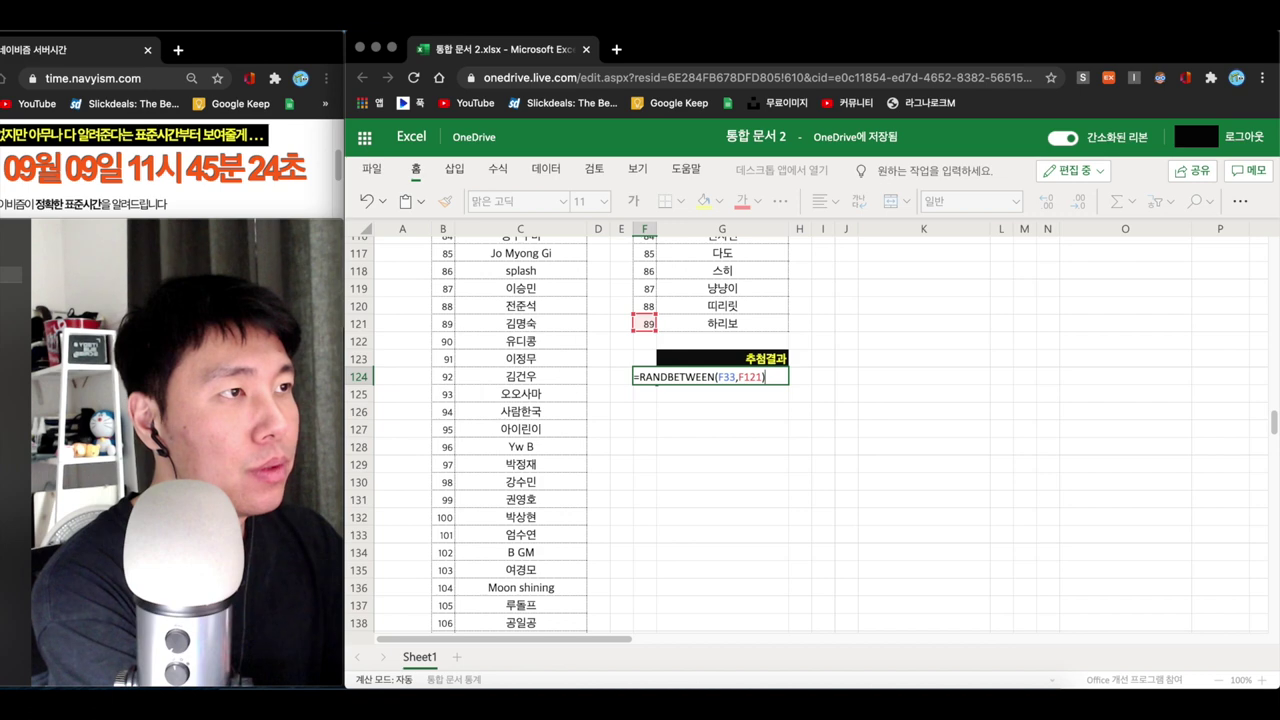
{"action": "key", "text": "Return"}
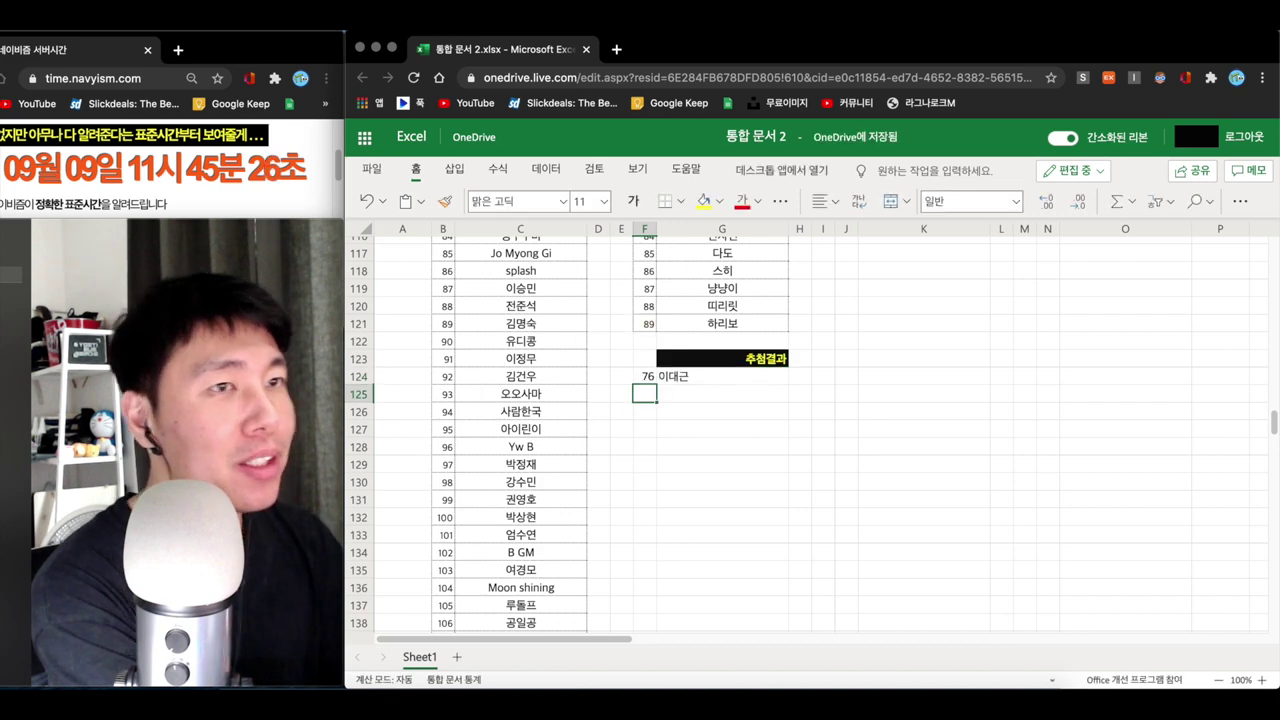
{"action": "left_click", "coordinate": [681, 416]}
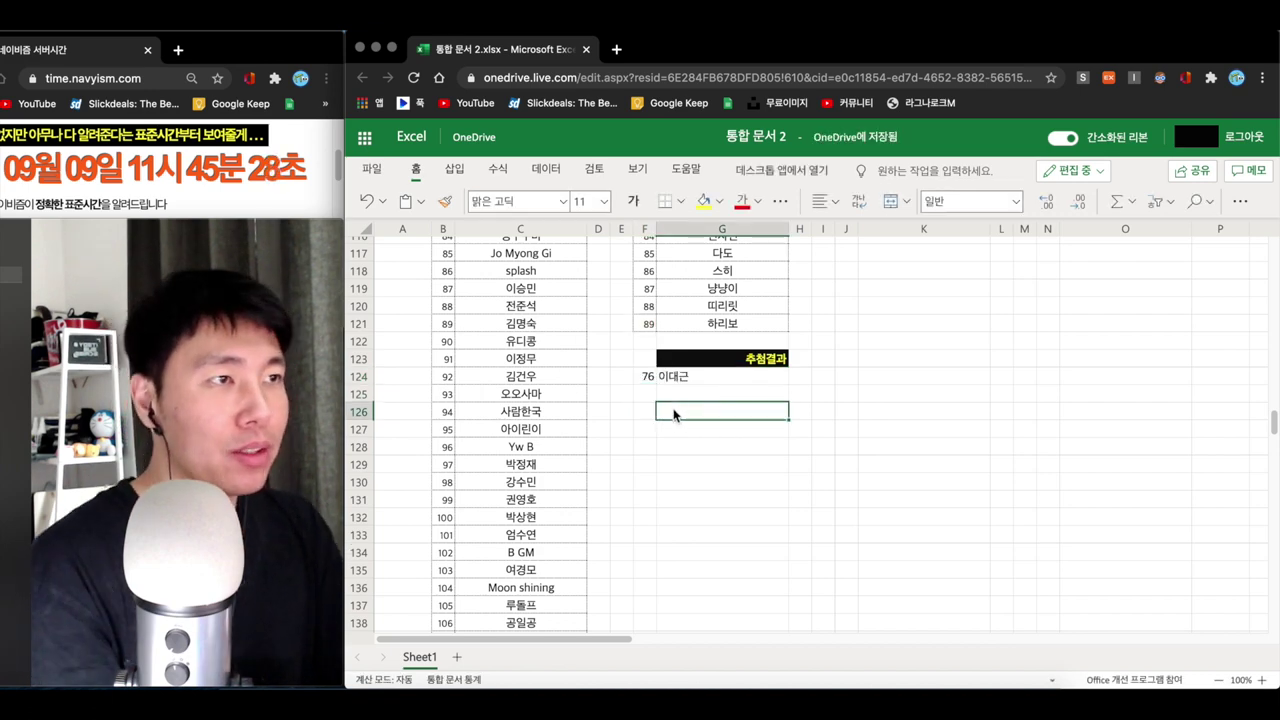
- Clear the F124 draw and record winner number 1 with the first winner's name in G126
{"action": "key", "text": "Left"}
{"action": "scroll", "coordinate": [726, 420], "scroll_direction": "up", "scroll_amount": 20}
{"action": "scroll", "coordinate": [740, 420], "scroll_direction": "down", "scroll_amount": 20}
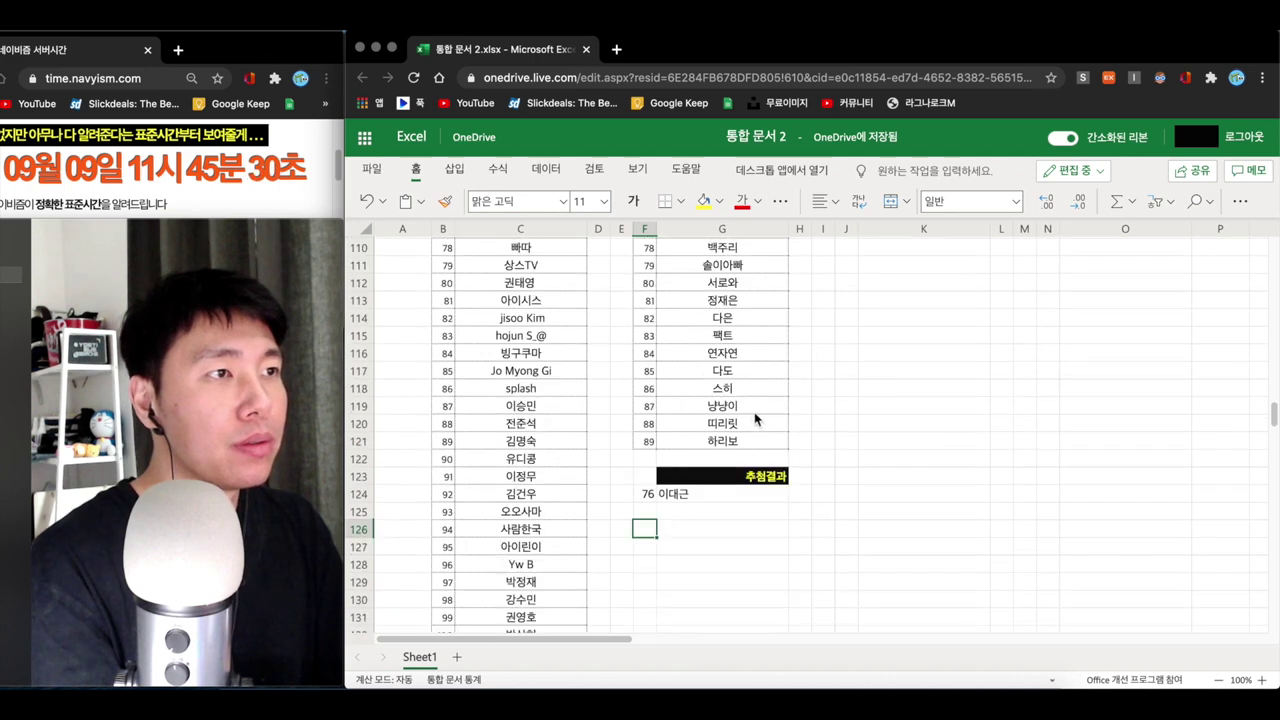
{"action": "scroll", "coordinate": [756, 419], "scroll_direction": "down", "scroll_amount": 1}
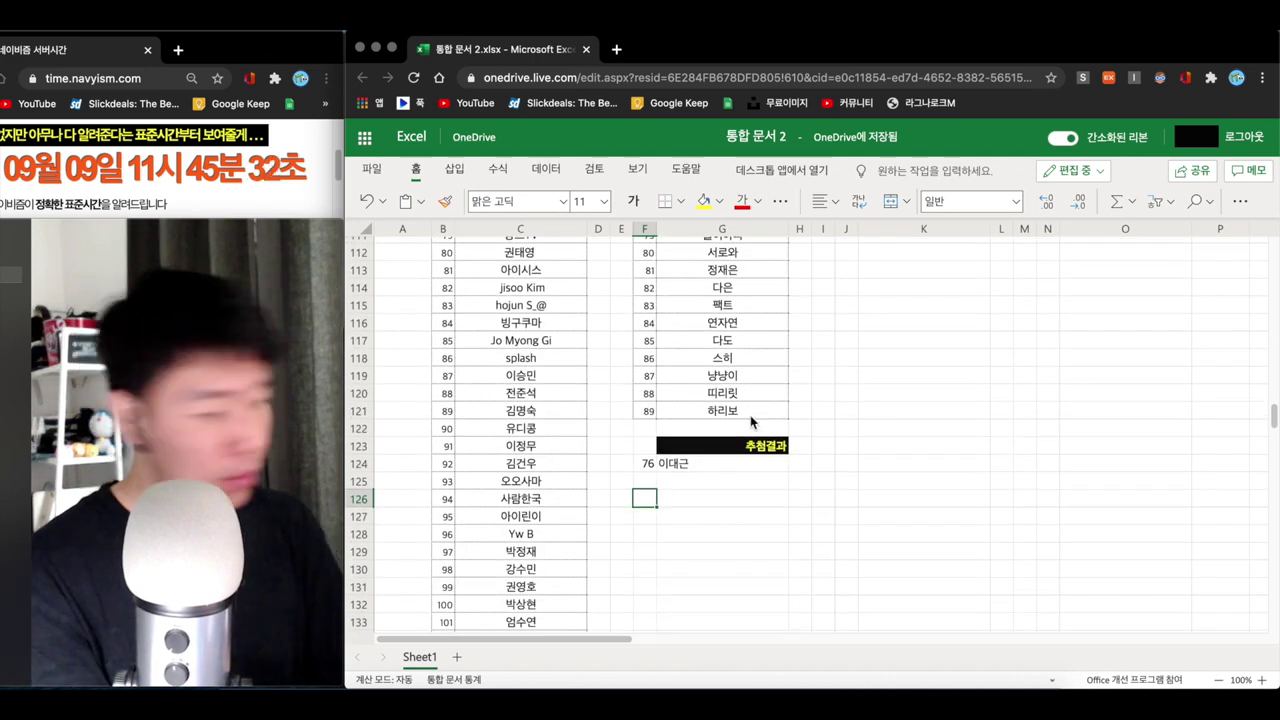
{"action": "key", "text": "Delete"}
{"action": "key", "text": "Delete"}
{"action": "key", "text": "Delete"}
{"action": "key", "text": "Delete"}
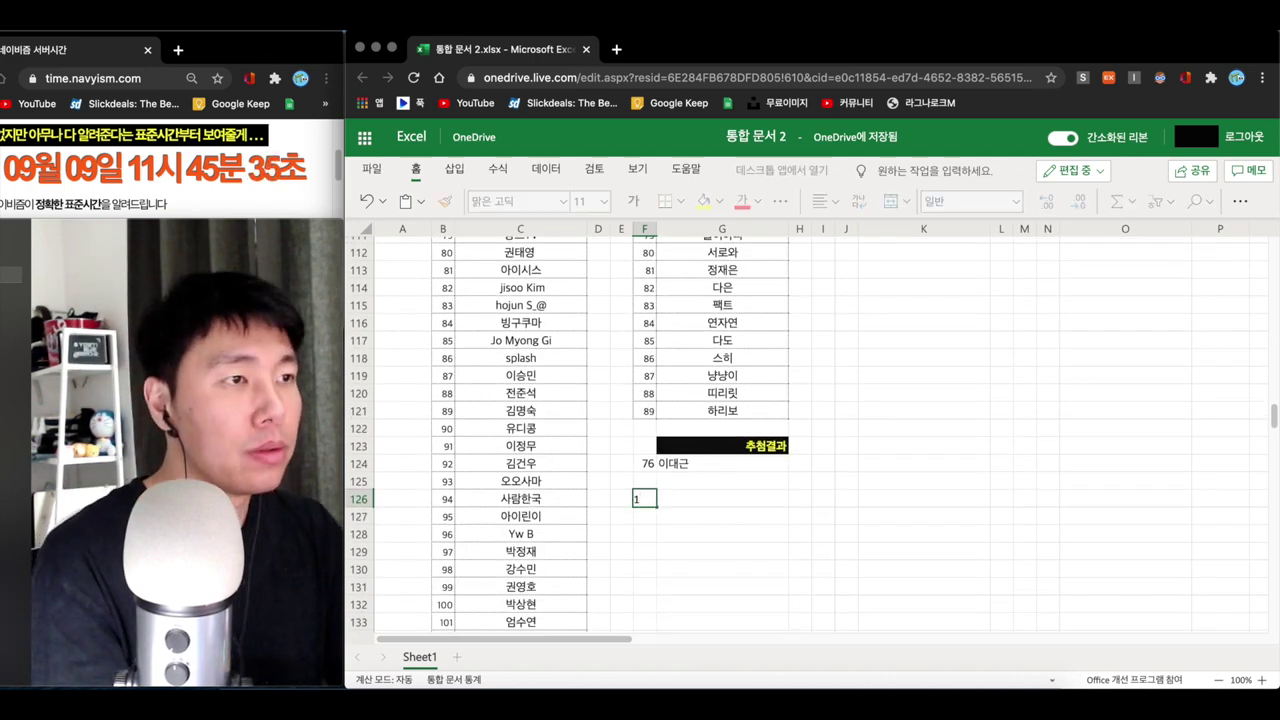
{"action": "type", "text": "1"}
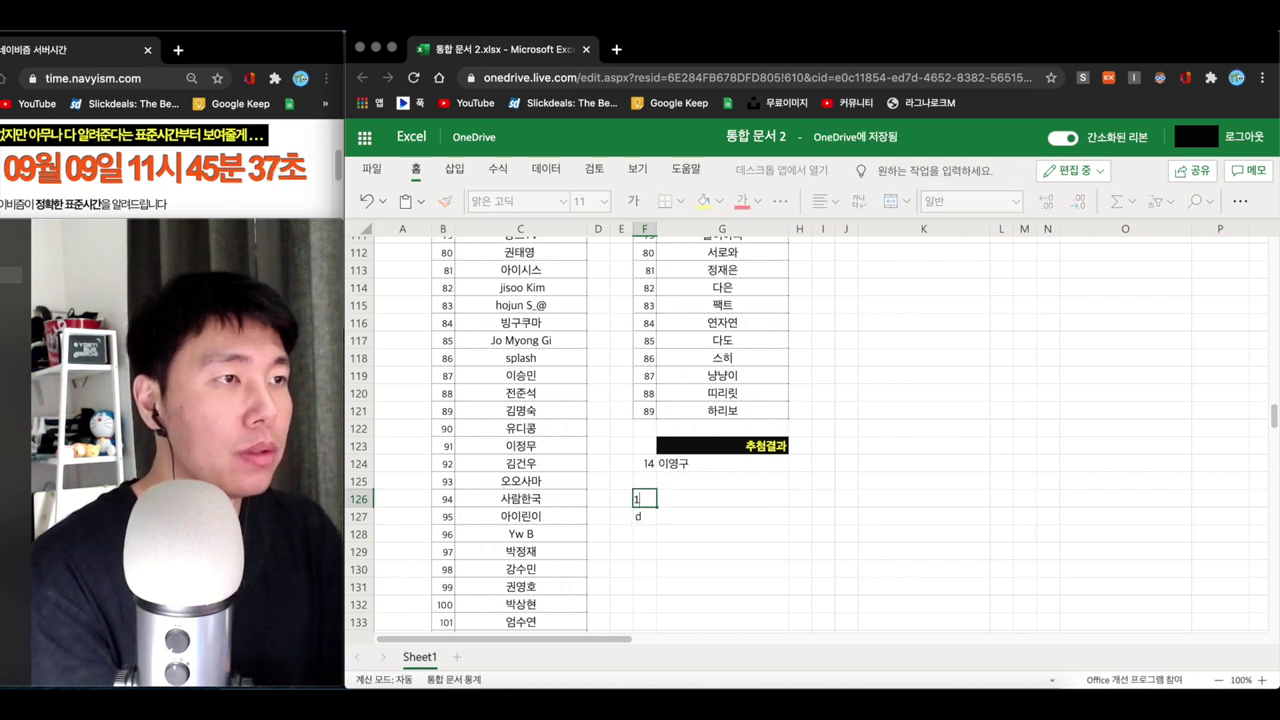
{"action": "key", "text": "Return"}
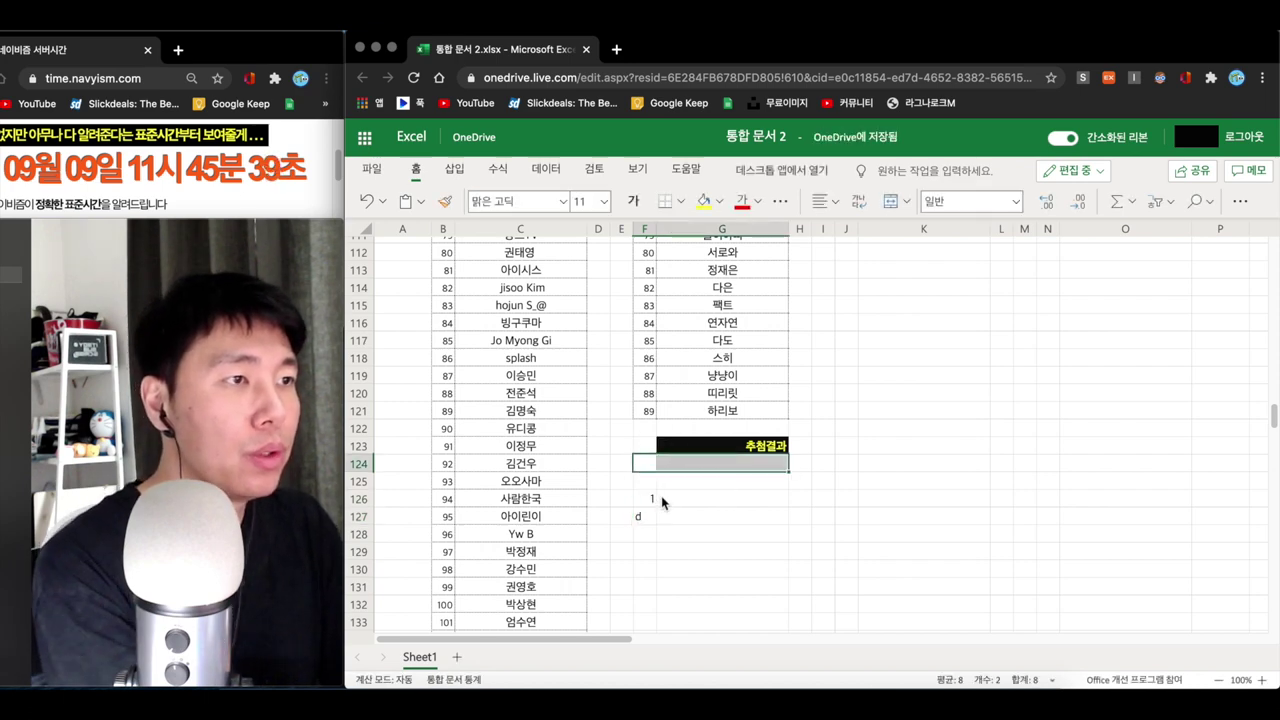
{"action": "left_click", "coordinate": [680, 500]}
{"action": "type", "text": "d"}
{"action": "type", "text": "술히"}
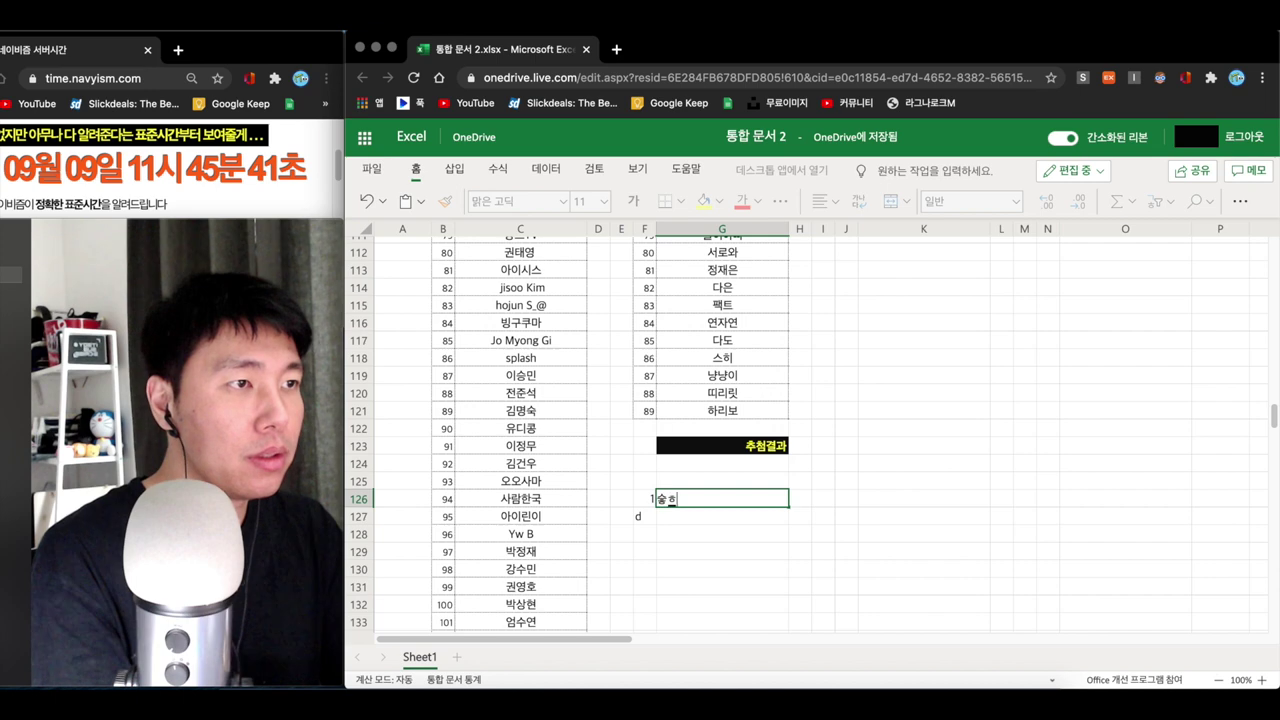
{"action": "type", "text": "스히님"}
{"action": "key", "text": "Return"}
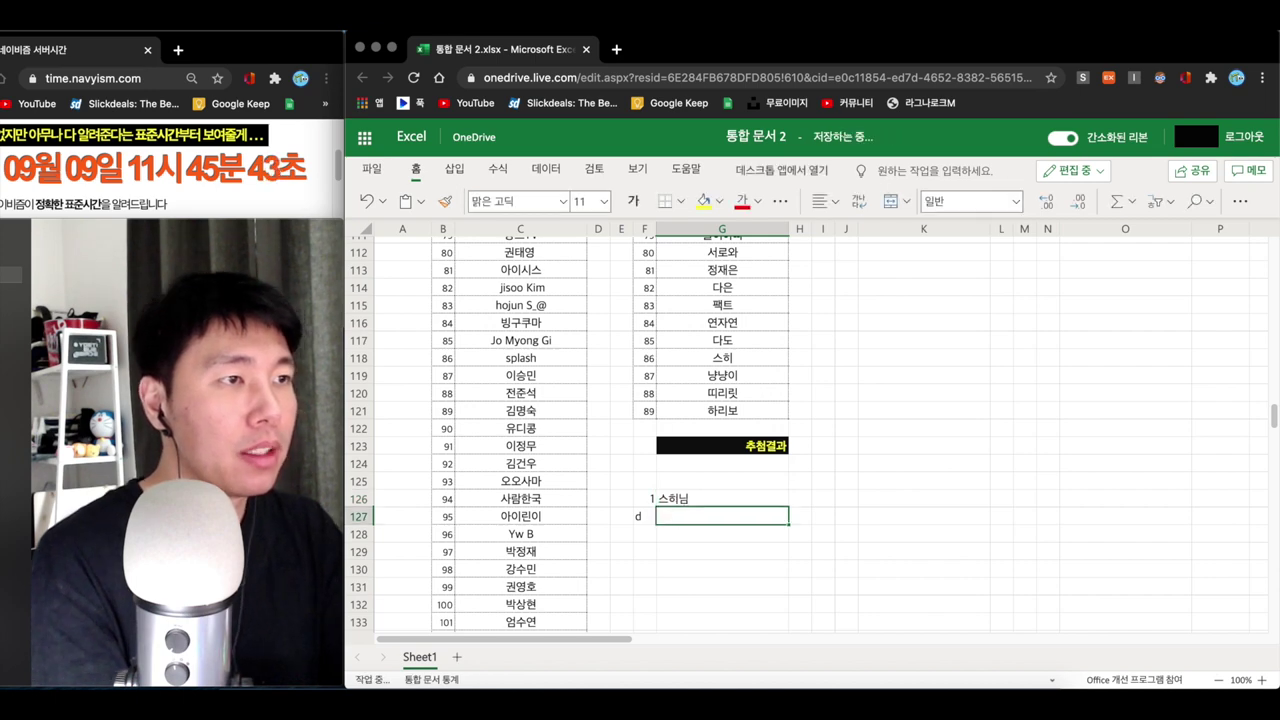
- Record winner number 2 in F127 with the second winner's name in G127
{"action": "left_click", "coordinate": [644, 516]}
{"action": "type", "text": "2"}
{"action": "key", "text": "Return"}
{"action": "left_click", "coordinate": [671, 517]}
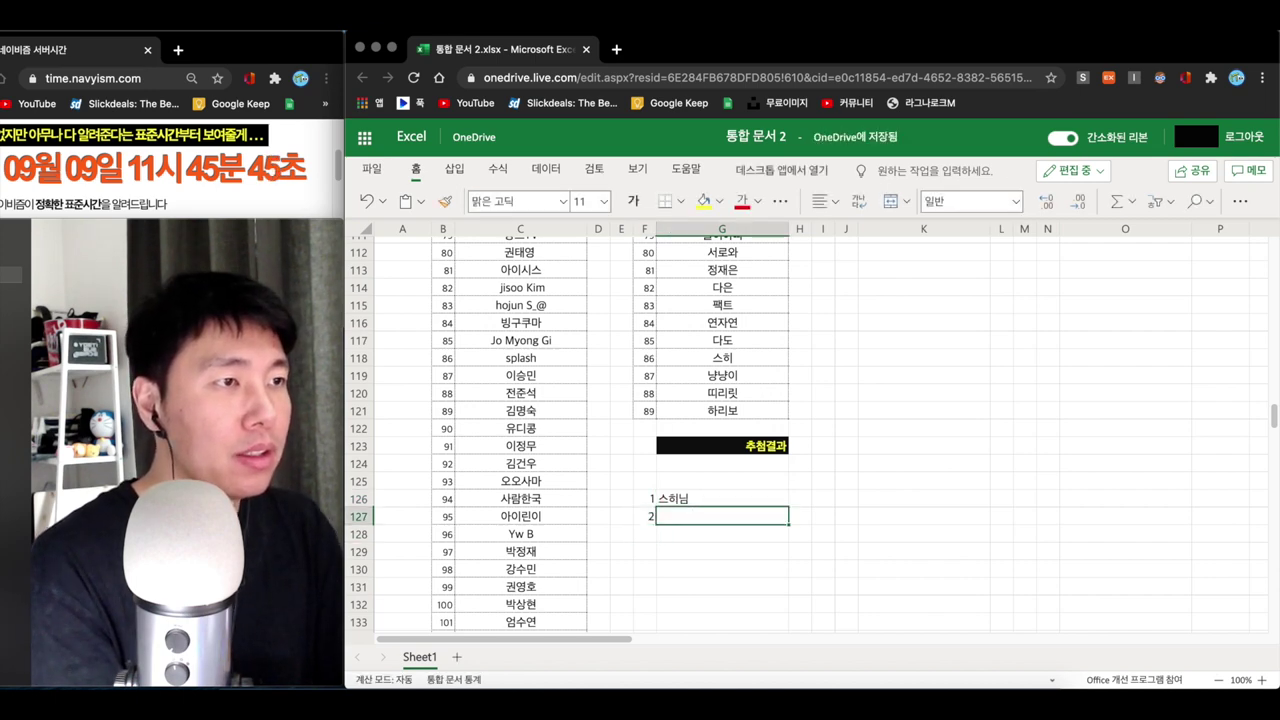
{"action": "key", "text": "Return"}
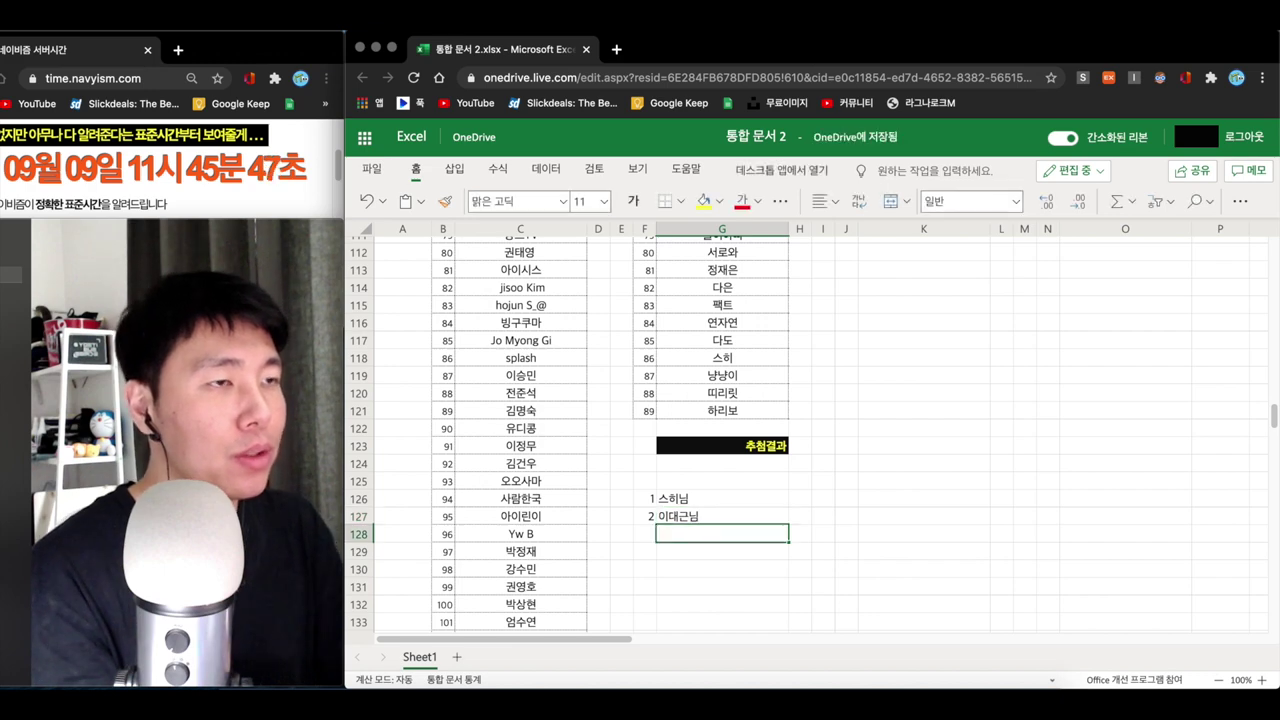
- Select the numbered winners list in F126:G127 and review it
{"action": "left_click", "coordinate": [668, 481]}
{"action": "left_click_drag", "start_coordinate": [651, 480], "coordinate": [728, 517]}
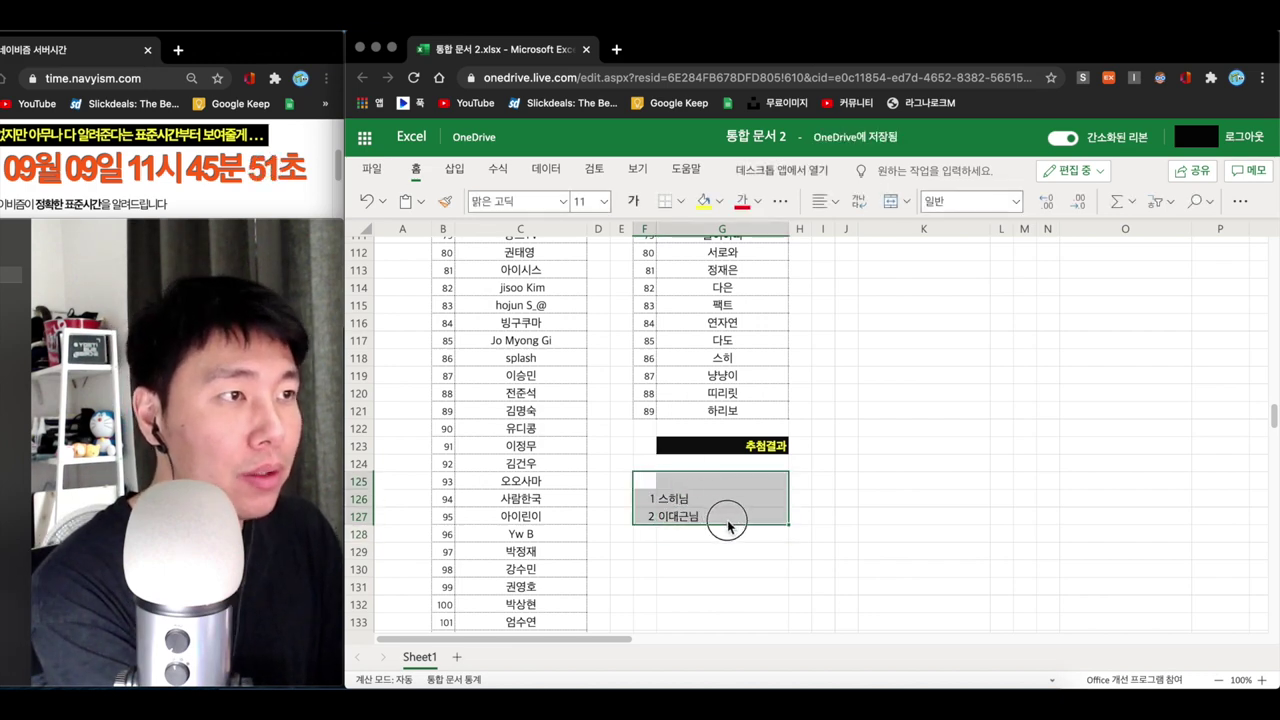
{"action": "left_click", "coordinate": [703, 535]}
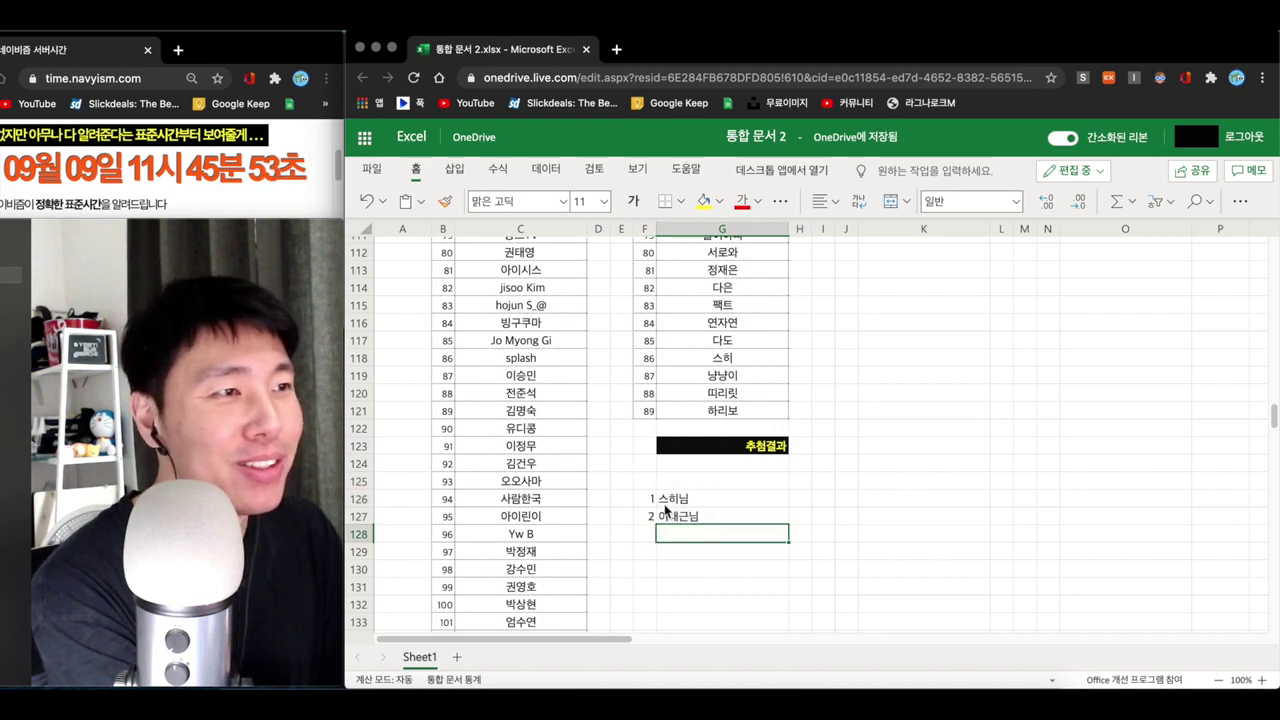
{"action": "left_click", "coordinate": [665, 512]}
{"action": "scroll", "coordinate": [855, 499], "scroll_direction": "up", "scroll_amount": 15}
{"action": "scroll", "coordinate": [867, 494], "scroll_direction": "up", "scroll_amount": 15}
{"action": "scroll", "coordinate": [866, 495], "scroll_direction": "down", "scroll_amount": 4}
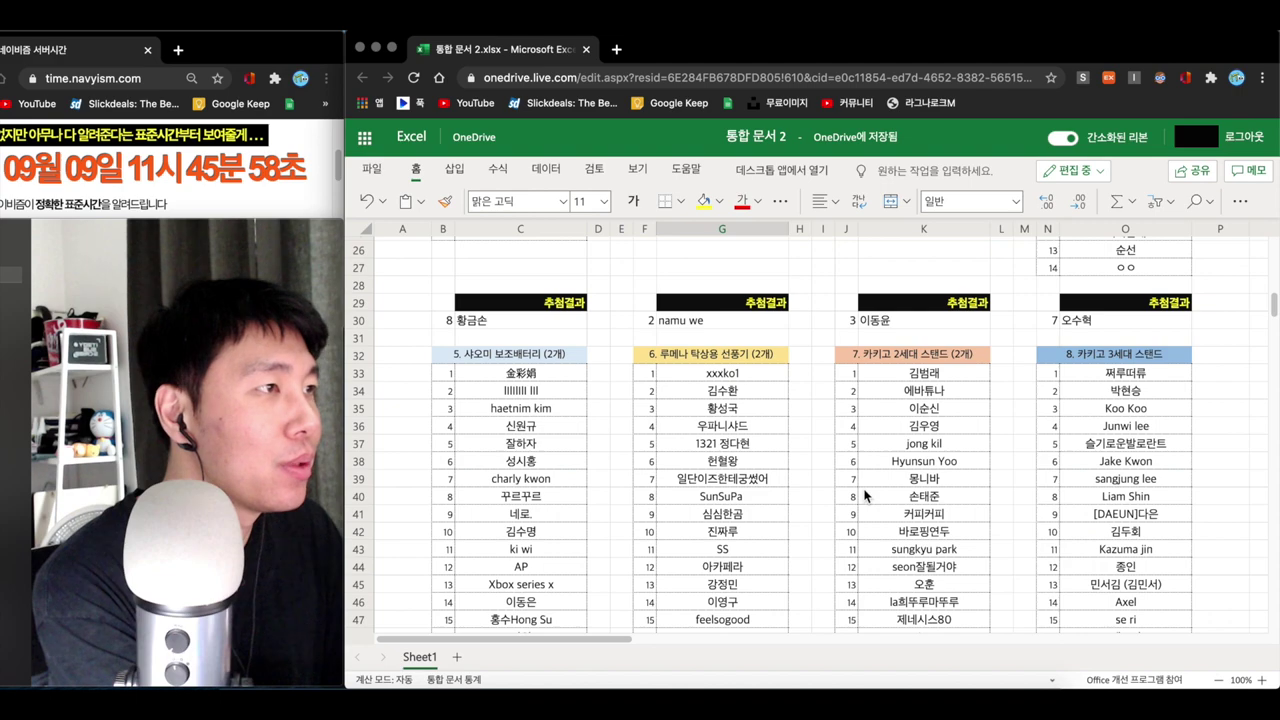
{"action": "scroll", "coordinate": [867, 495], "scroll_direction": "down", "scroll_amount": 8}
- Enter =RANDBETWEEN(J33,J70) in J73 to draw section 7's winner, showing entrant 6
{"action": "scroll", "coordinate": [868, 502], "scroll_direction": "down", "scroll_amount": 3}
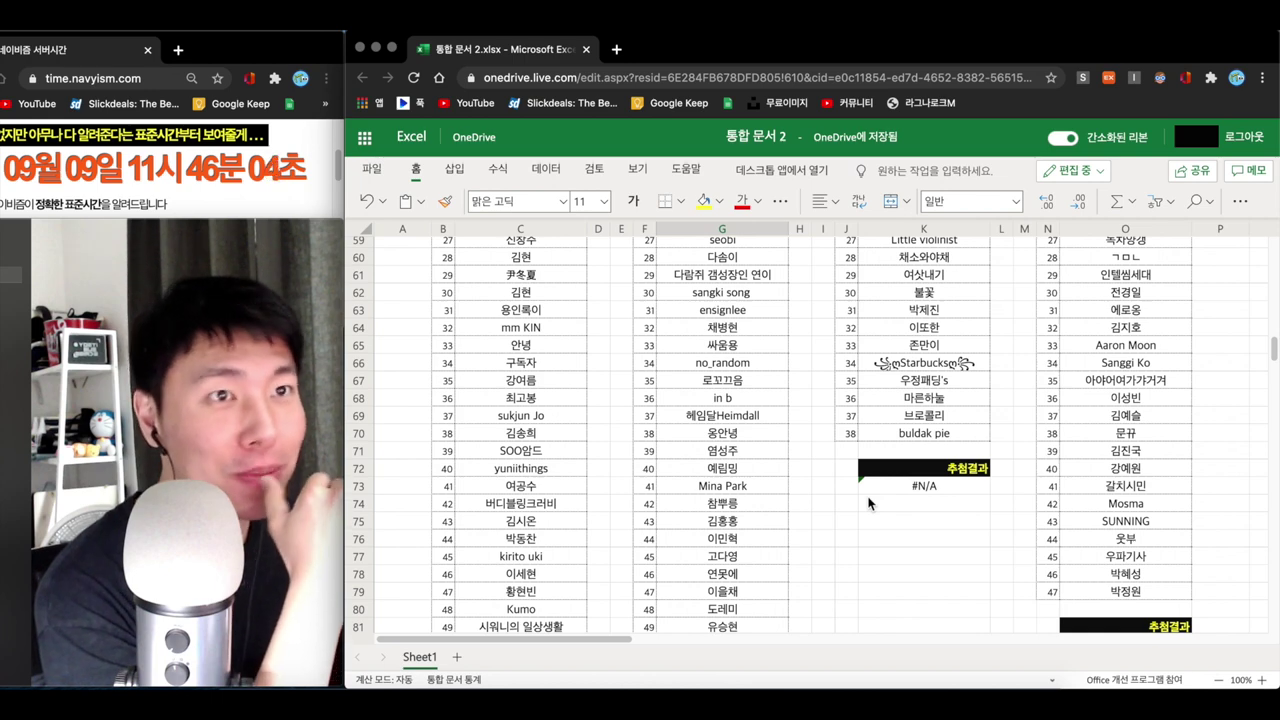
{"action": "left_click", "coordinate": [852, 486]}
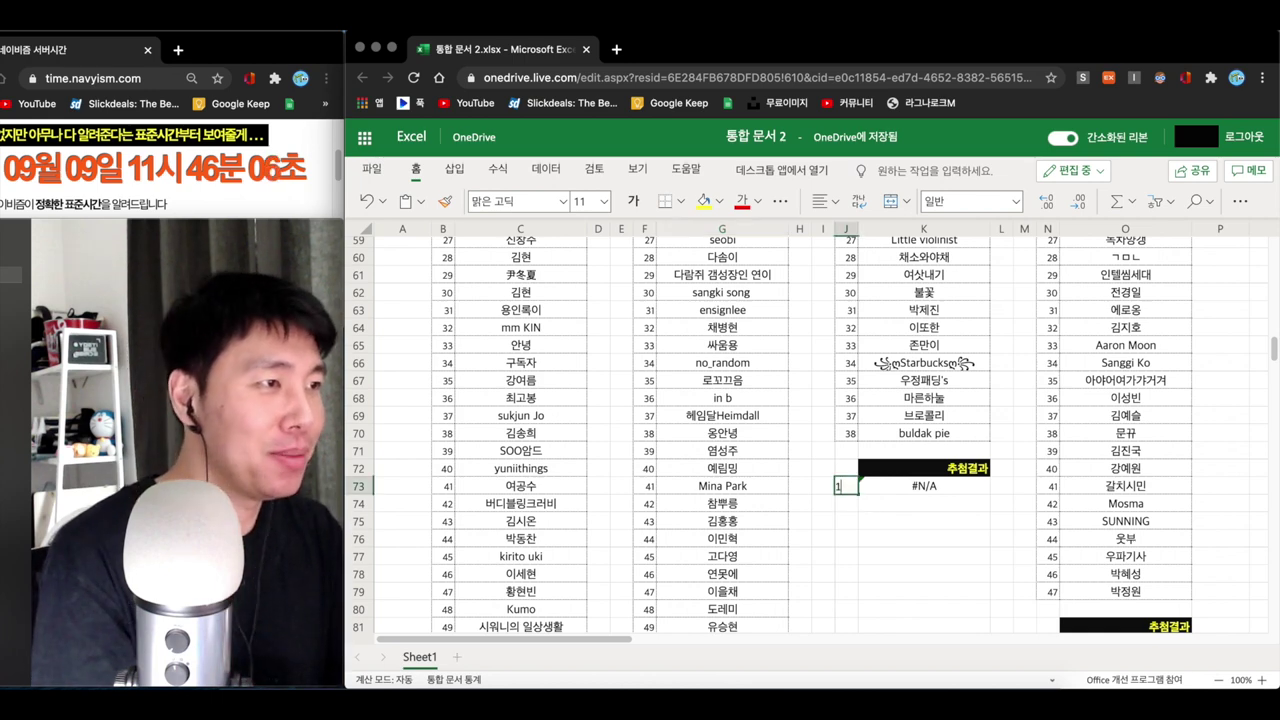
{"action": "type", "text": "=ra"}
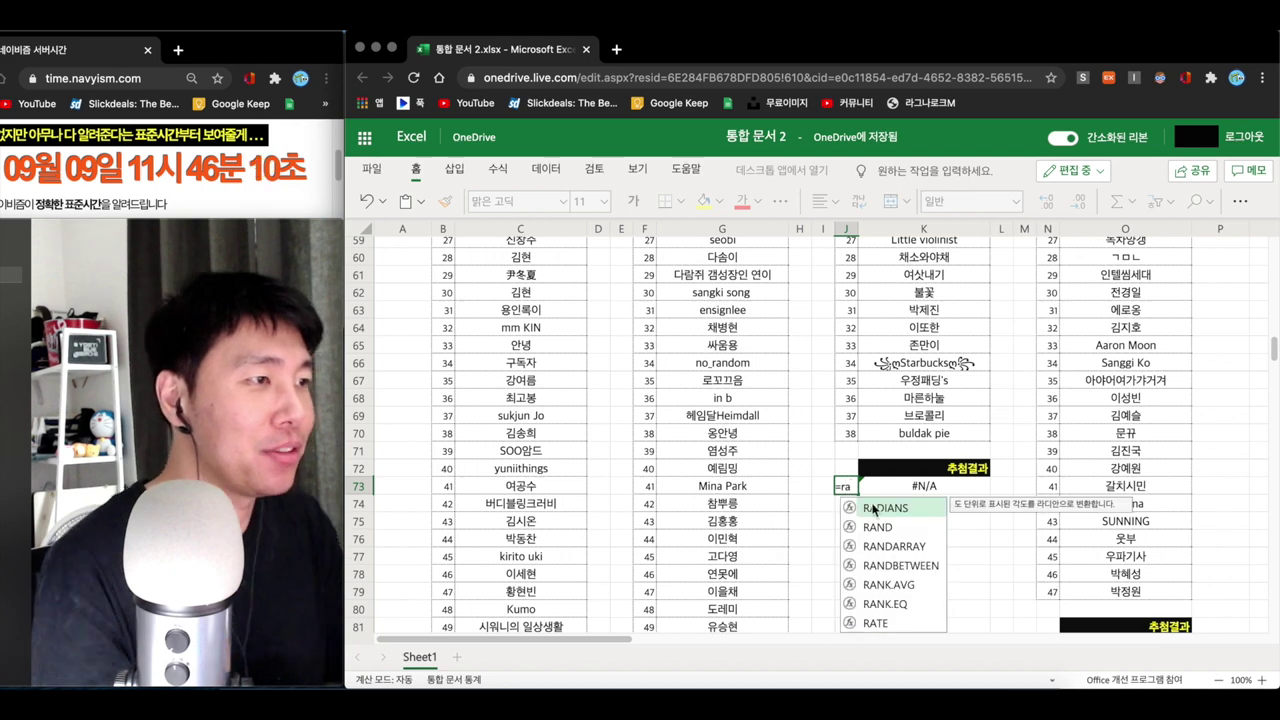
{"action": "left_click", "coordinate": [895, 566]}
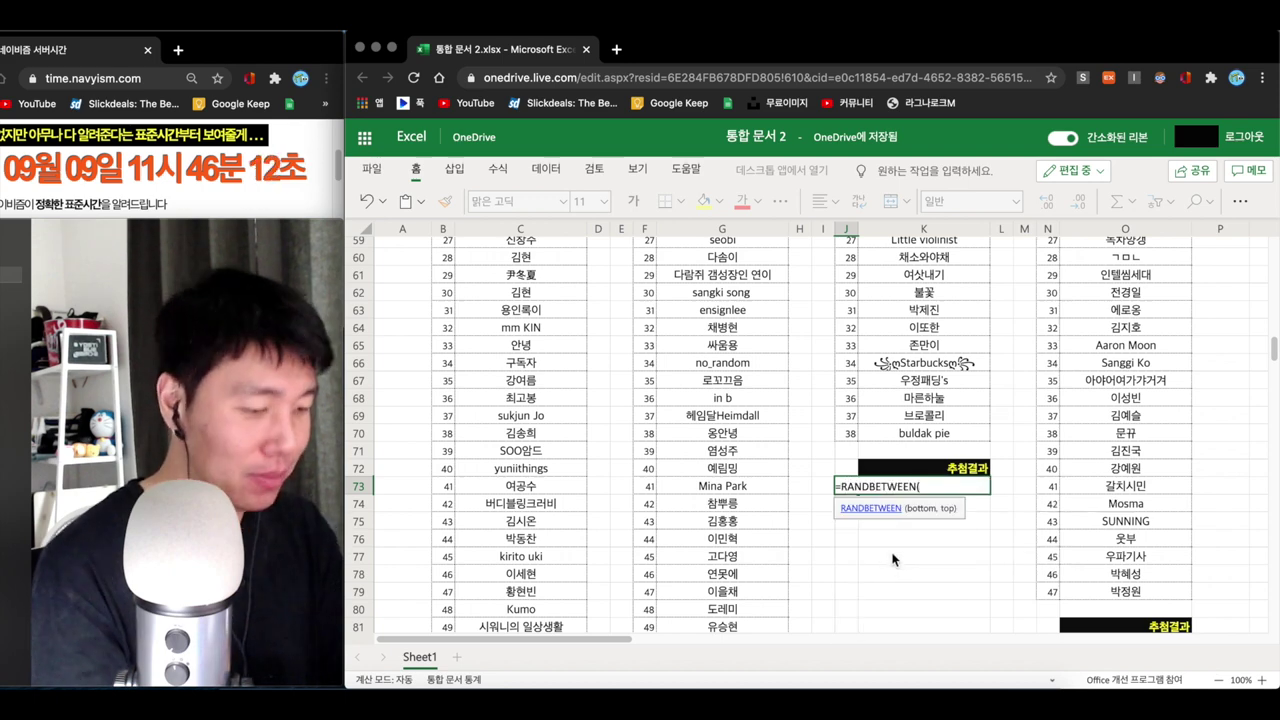
{"action": "scroll", "coordinate": [890, 528], "scroll_direction": "up", "scroll_amount": 10}
{"action": "left_click", "coordinate": [848, 451]}
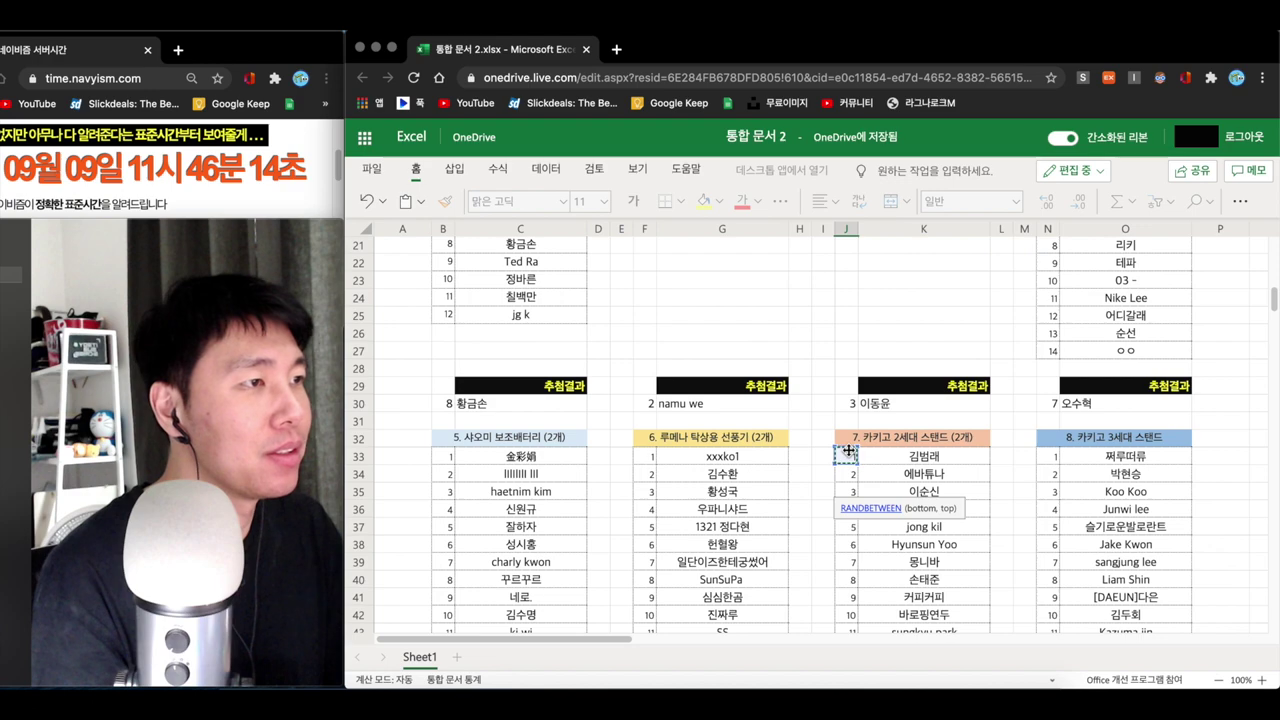
{"action": "type", "text": ","}
{"action": "scroll", "coordinate": [851, 454], "scroll_direction": "down", "scroll_amount": 9}
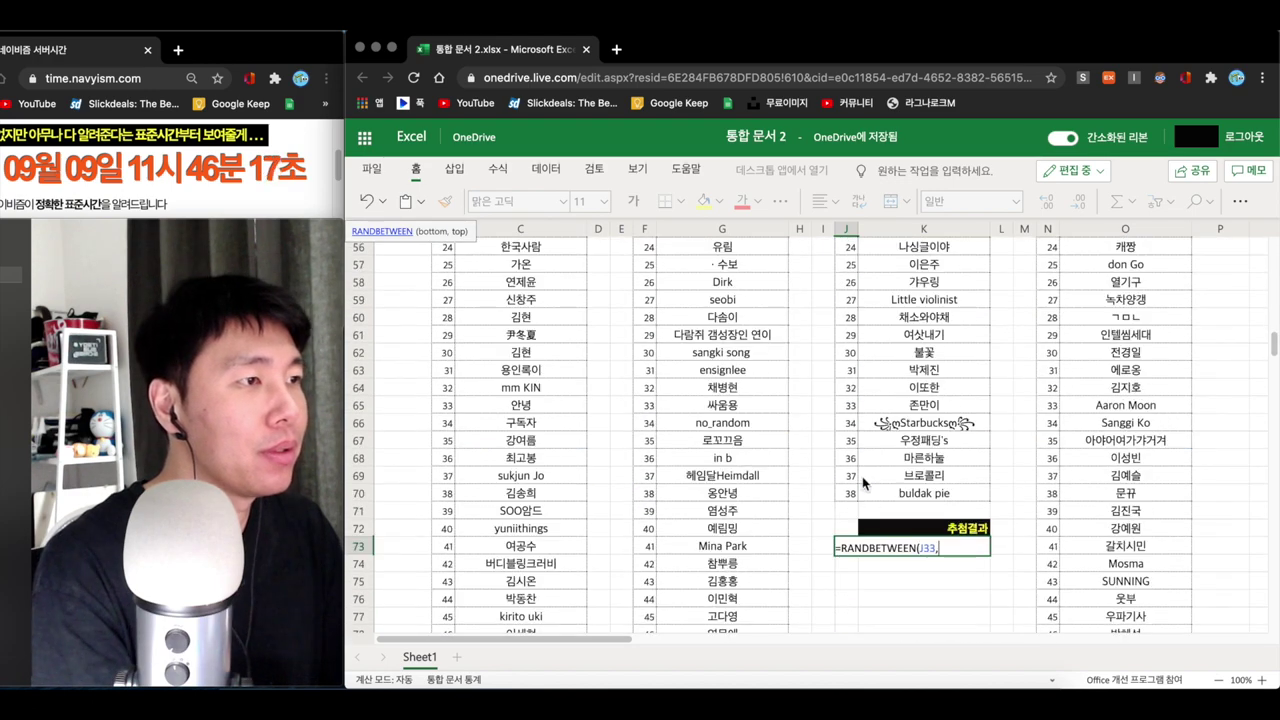
{"action": "left_click", "coordinate": [849, 493]}
{"action": "type", "text": ")"}
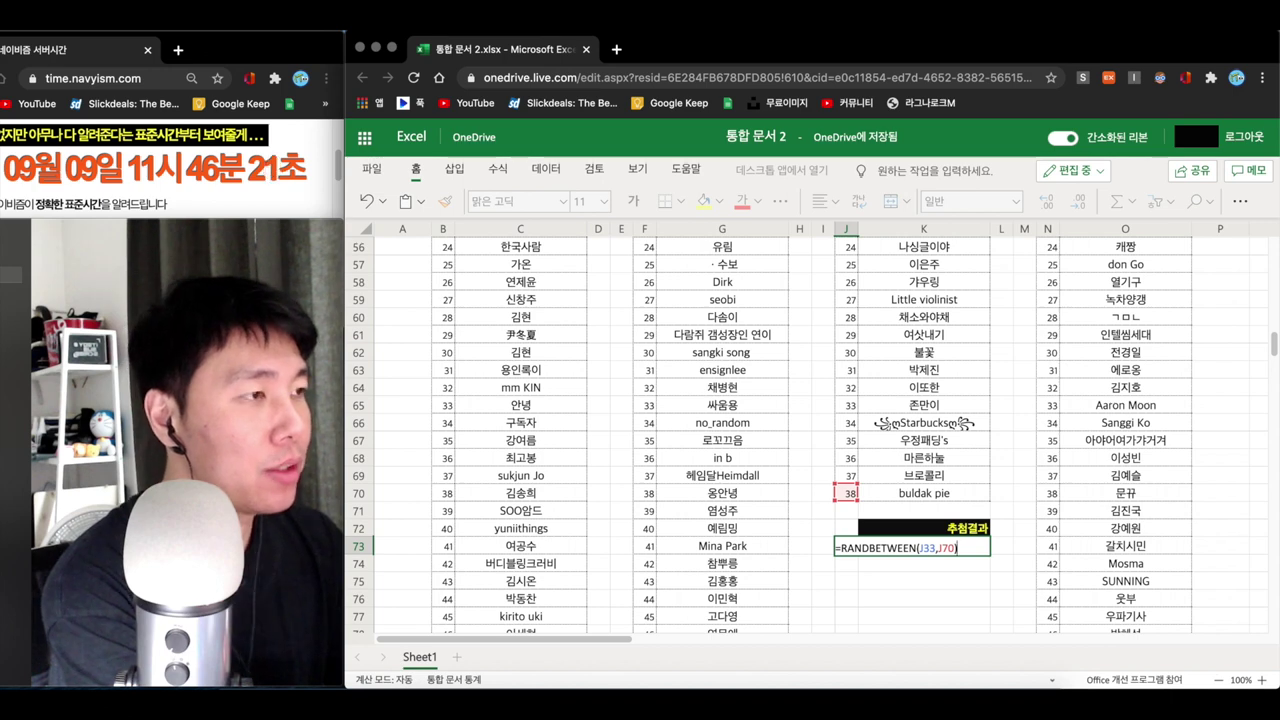
{"action": "key", "text": "Return"}
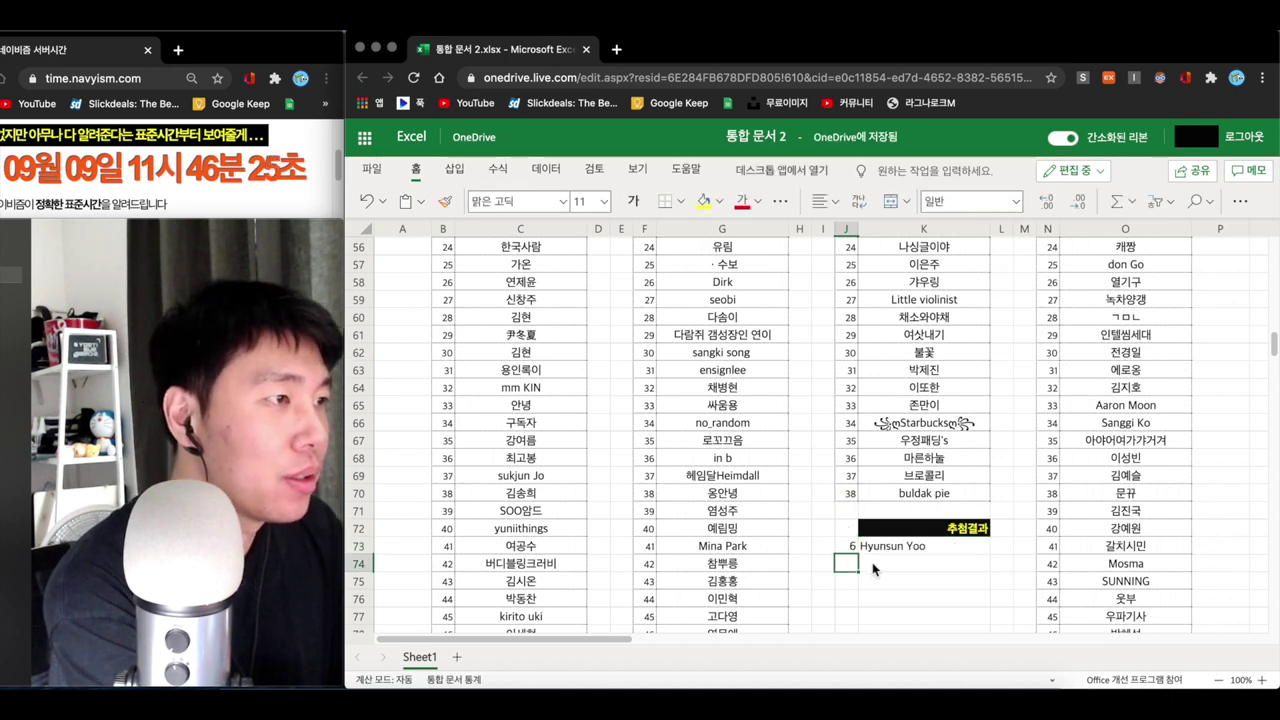
{"action": "scroll", "coordinate": [873, 562], "scroll_direction": "down", "scroll_amount": 1}
{"action": "left_click", "coordinate": [853, 573]}
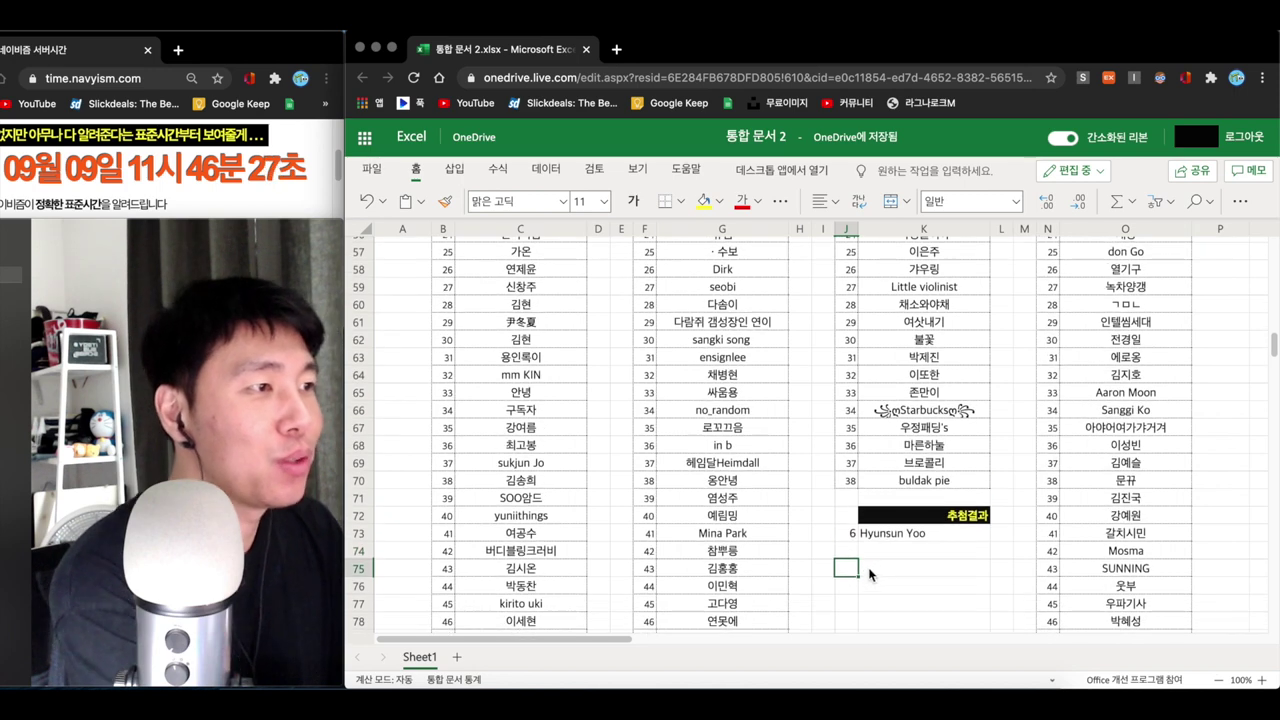
- Number the first winner 1 and paste the drawn winner's name beside it
{"action": "type", "text": "1"}
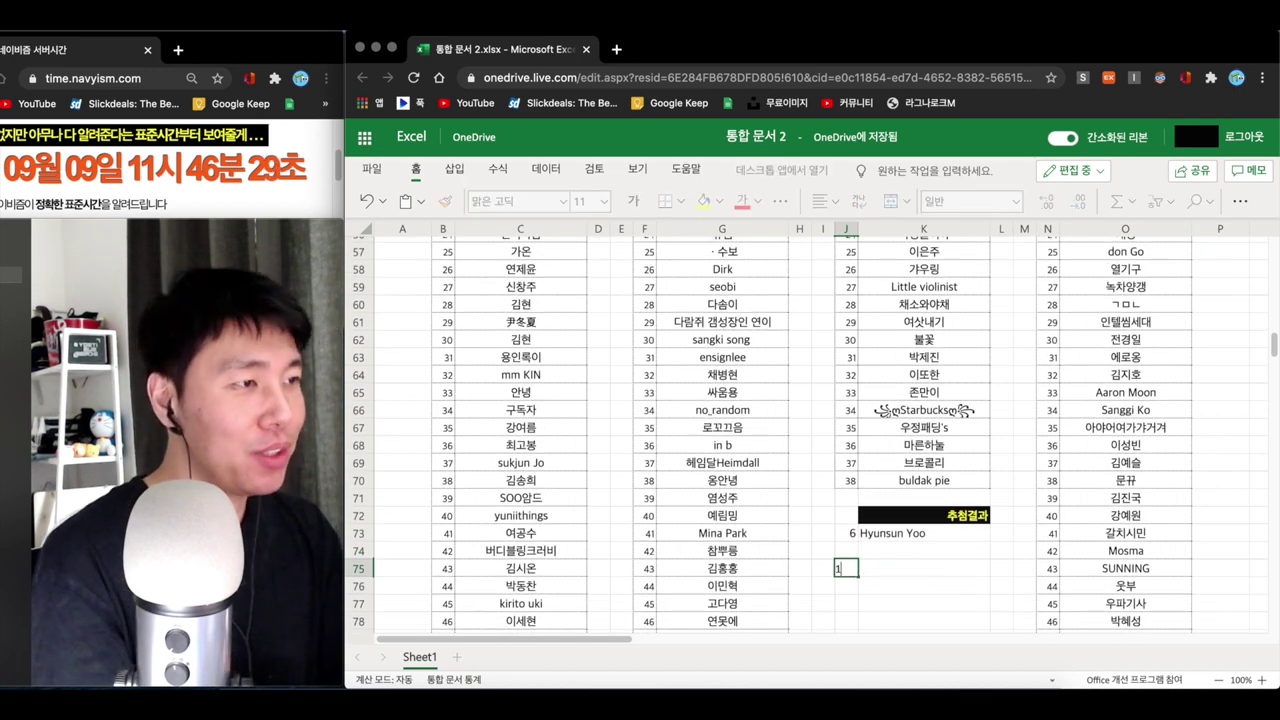
{"action": "key", "text": "Tab"}
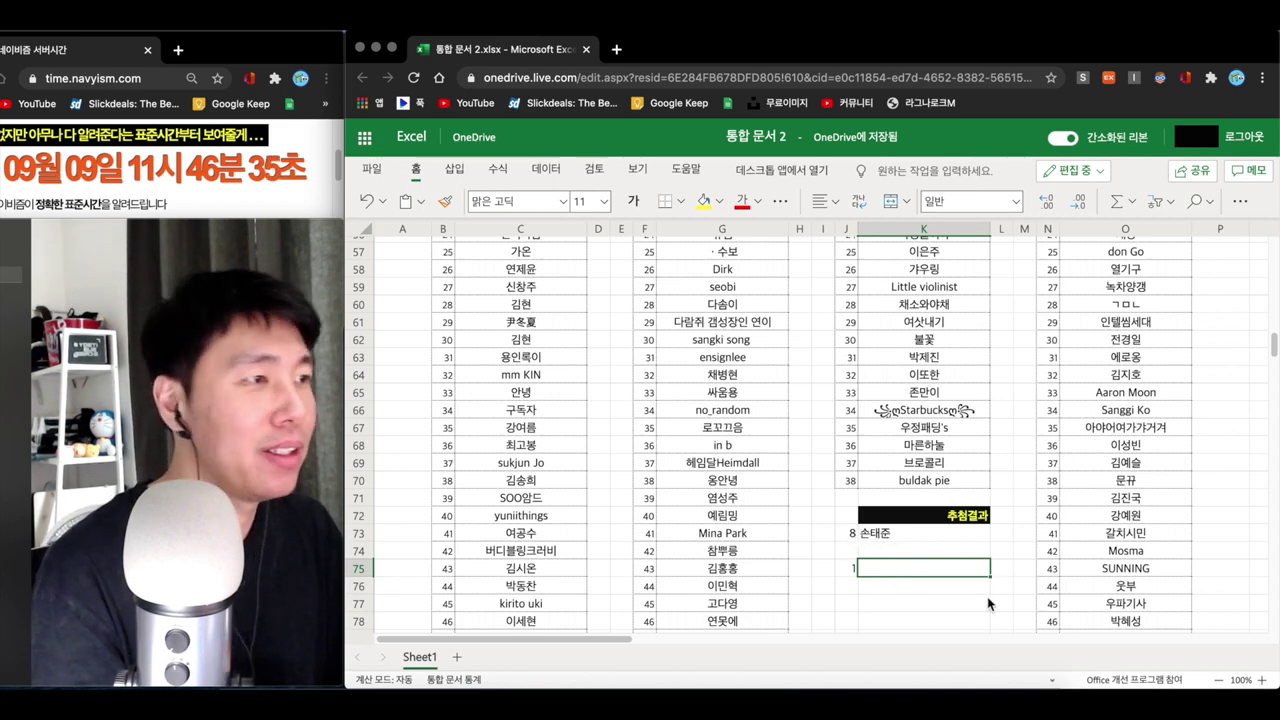
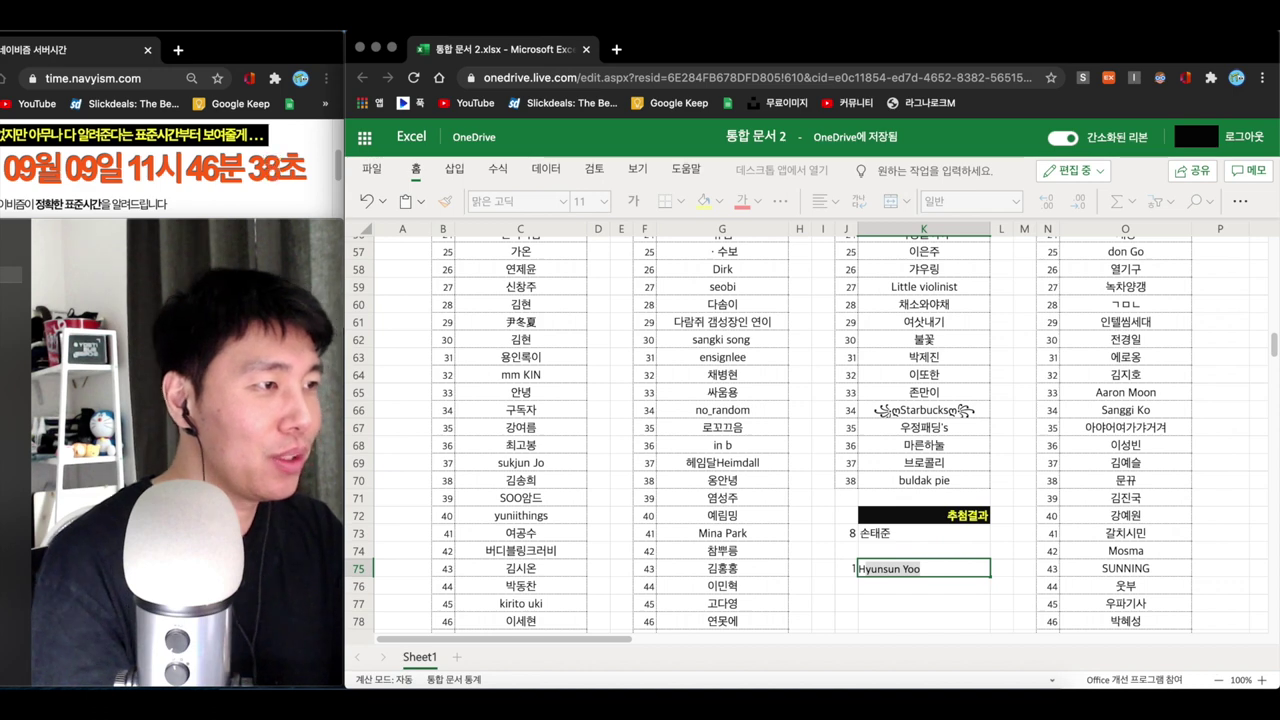
{"action": "key", "text": "Return"}
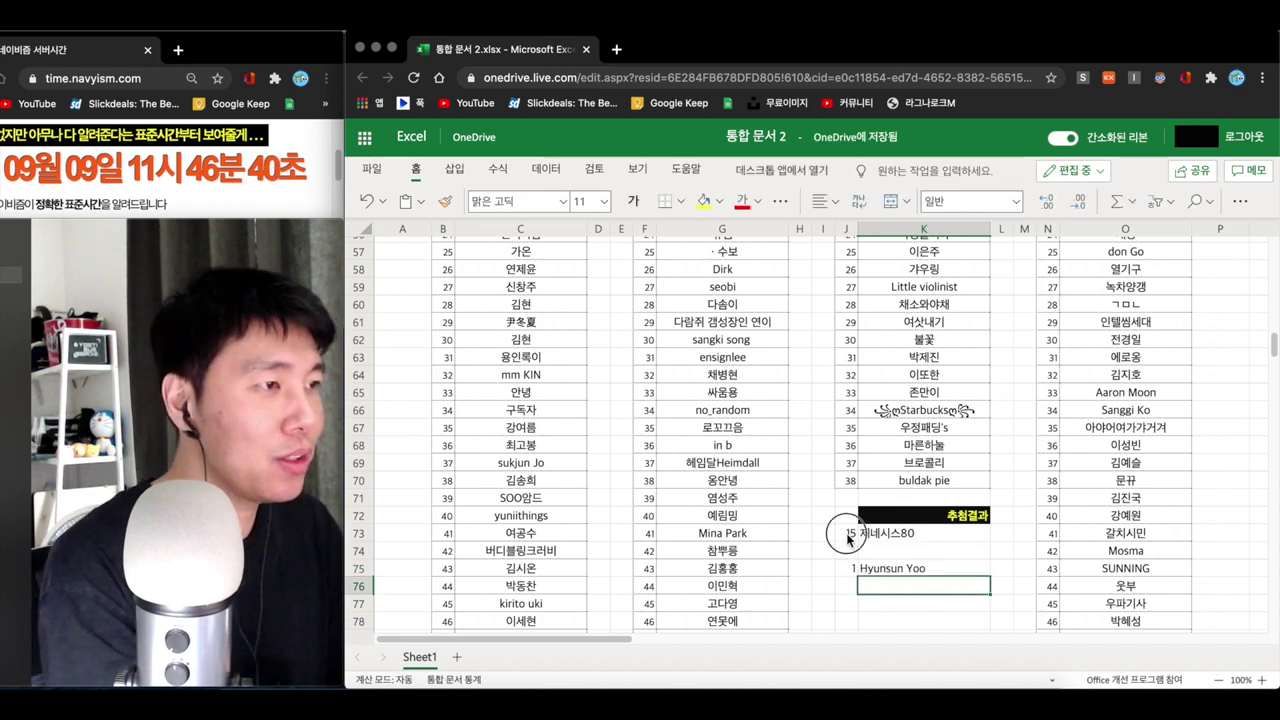
- Clear J73 and re-enter =RANDBETWEEN(J33,J70), drawing entrant 32
{"action": "left_click", "coordinate": [849, 532]}
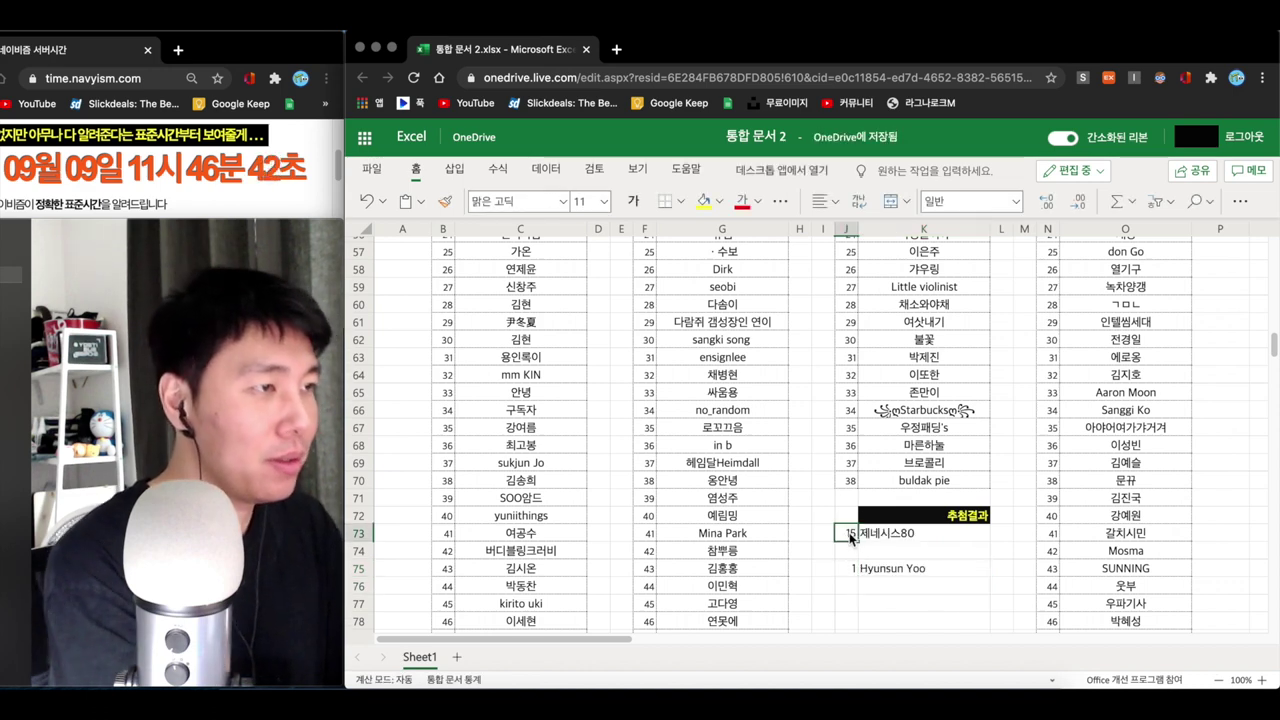
{"action": "key", "text": "Delete"}
{"action": "double_click", "coordinate": [849, 533]}
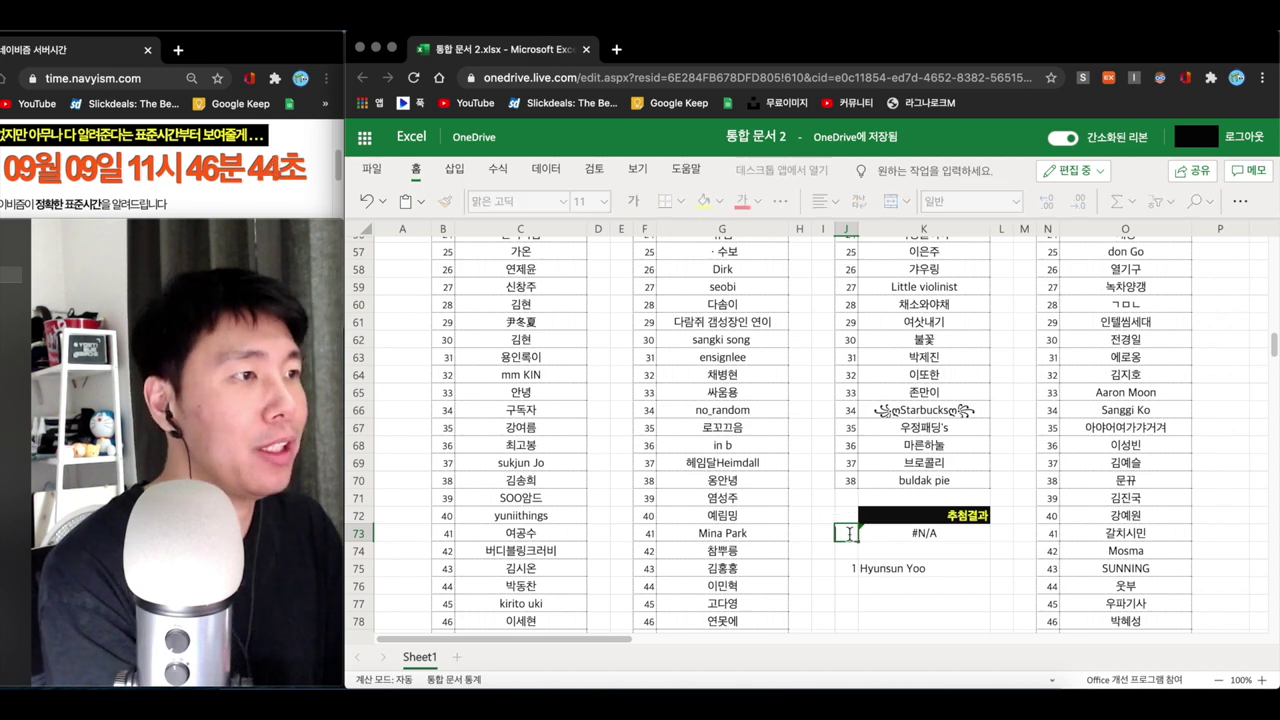
{"action": "type", "text": "=rand"}
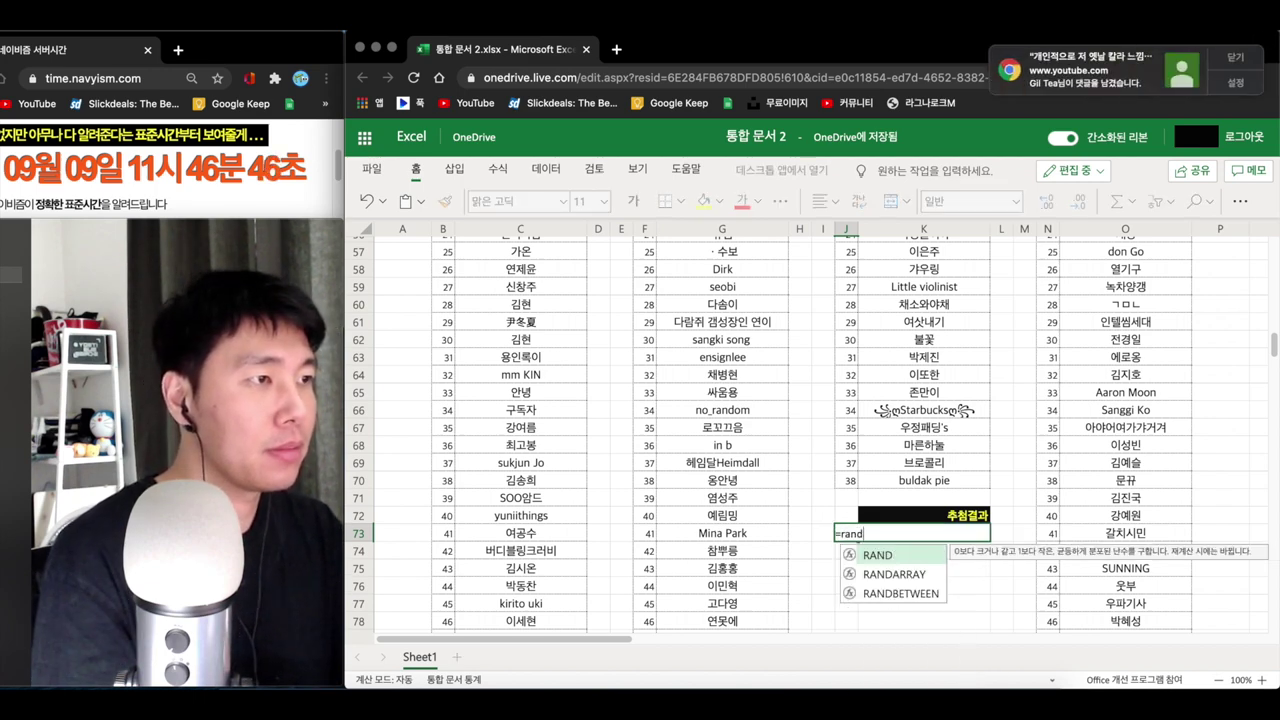
{"action": "double_click", "coordinate": [880, 593]}
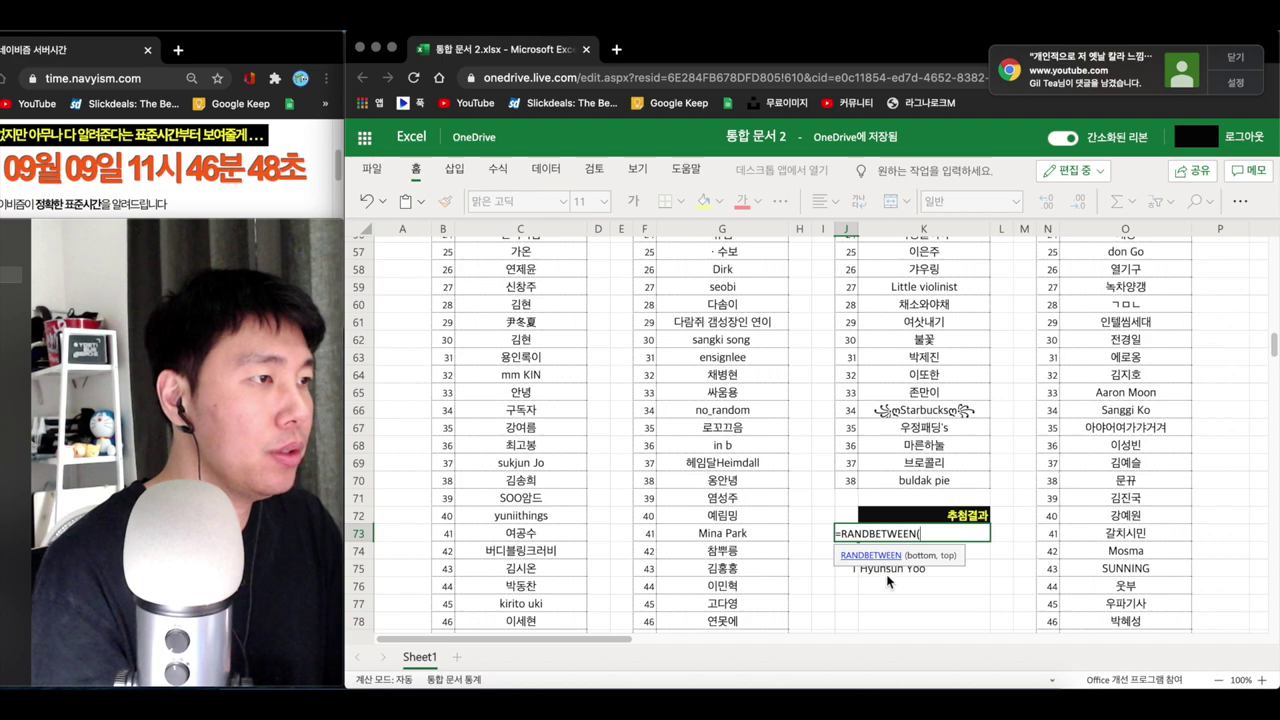
{"action": "scroll", "coordinate": [843, 453], "scroll_direction": "up", "scroll_amount": 6}
{"action": "scroll", "coordinate": [843, 453], "scroll_direction": "up", "scroll_amount": 6}
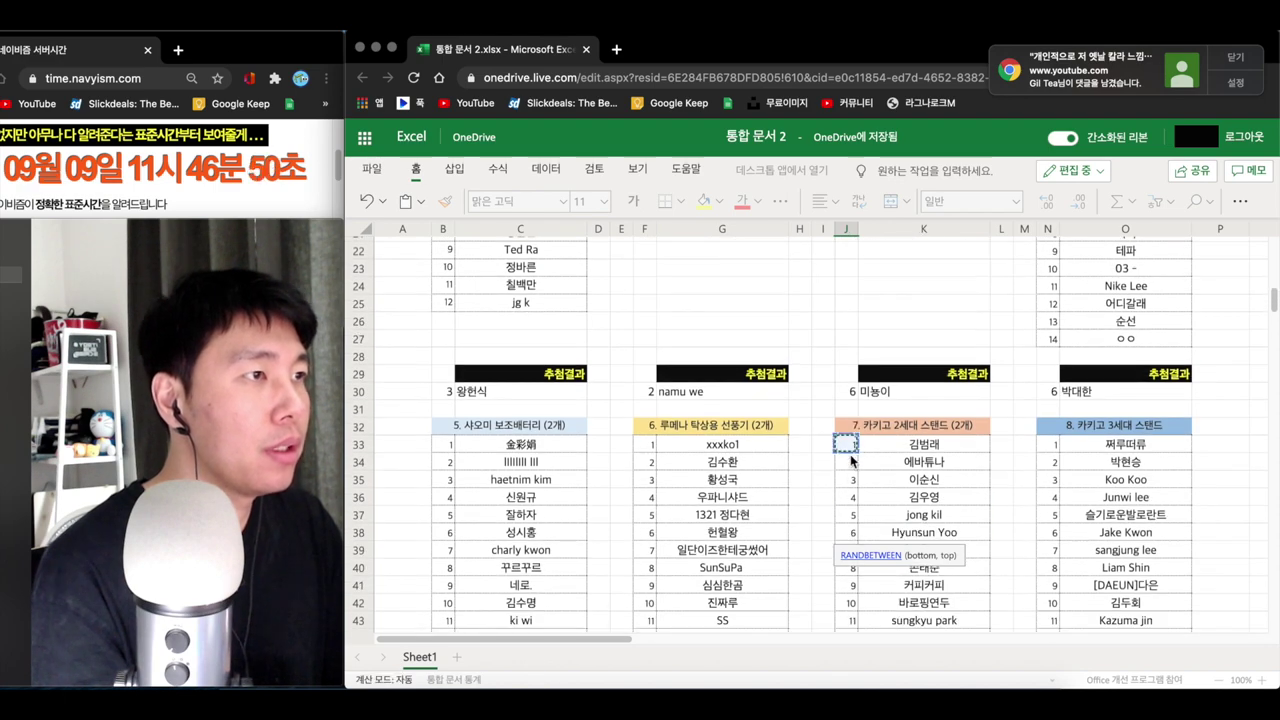
{"action": "scroll", "coordinate": [850, 454], "scroll_direction": "down", "scroll_amount": 14}
{"action": "type", "text": ","}
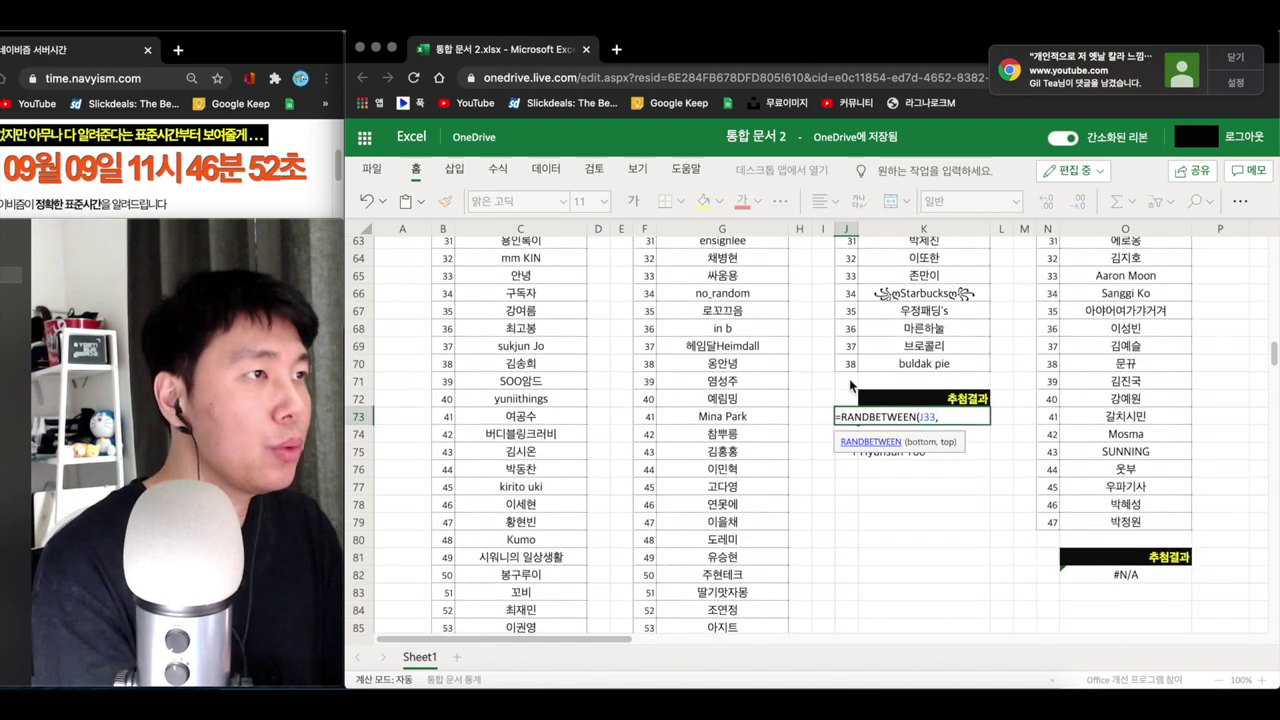
{"action": "type", "text": "J70)"}
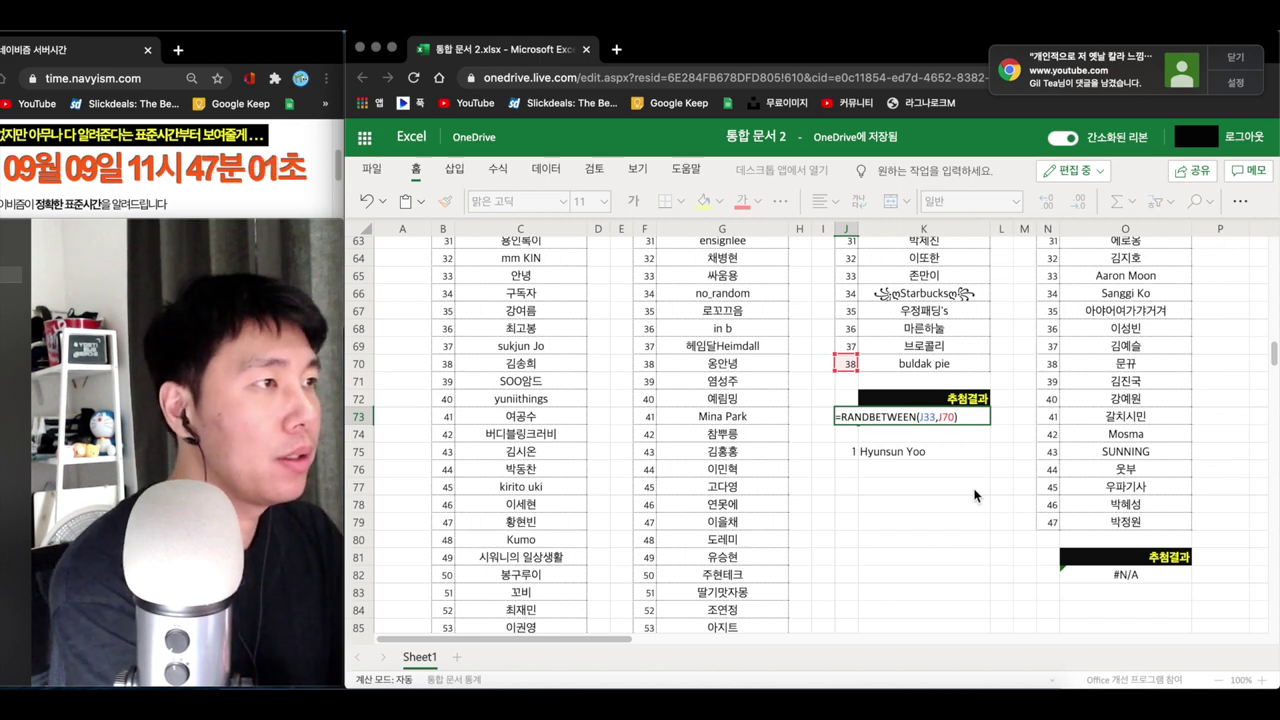
{"action": "key", "text": "Return"}
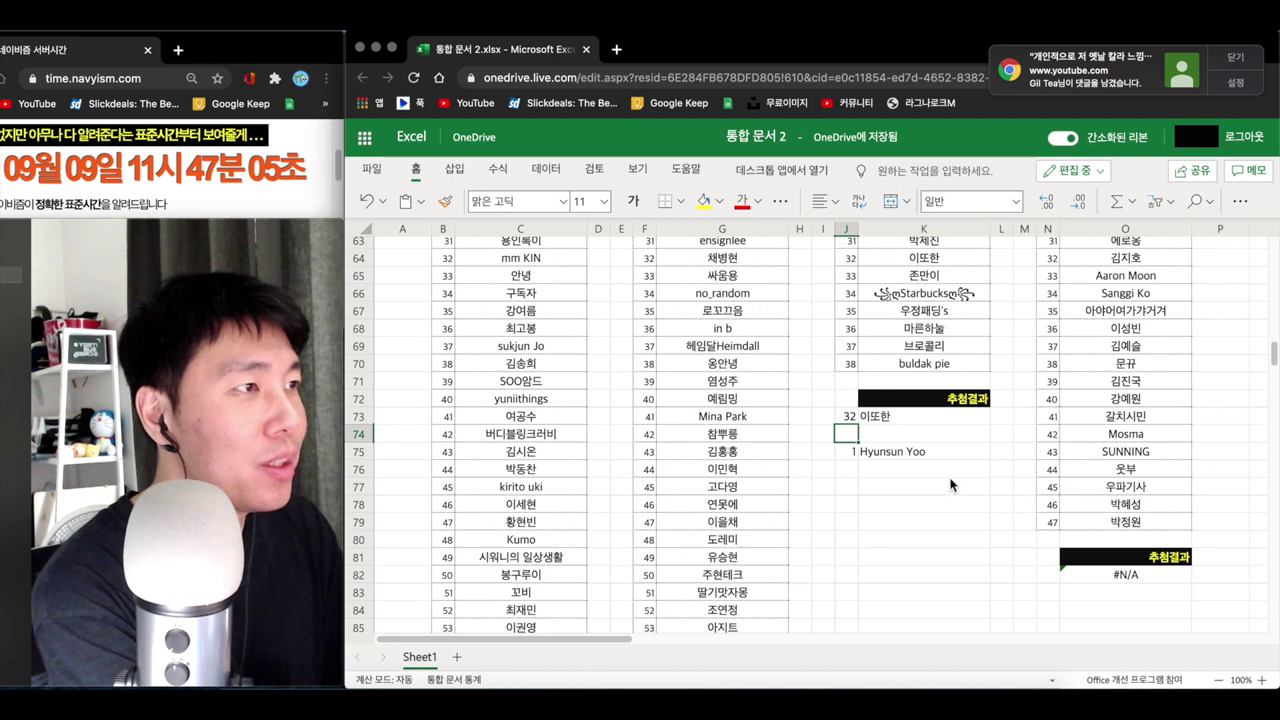
- Enter the second winner's name in K76 and append 님 to the first winner's name
{"action": "left_click", "coordinate": [872, 468]}
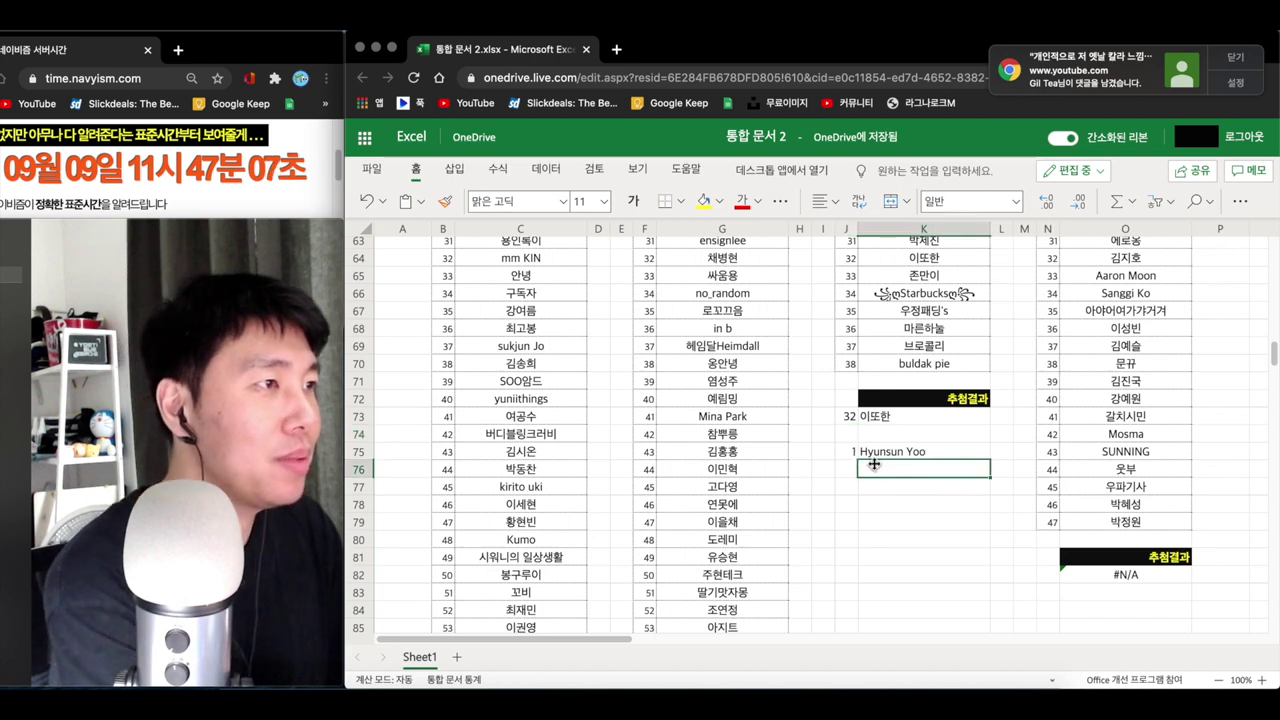
{"action": "type", "text": "dIE"}
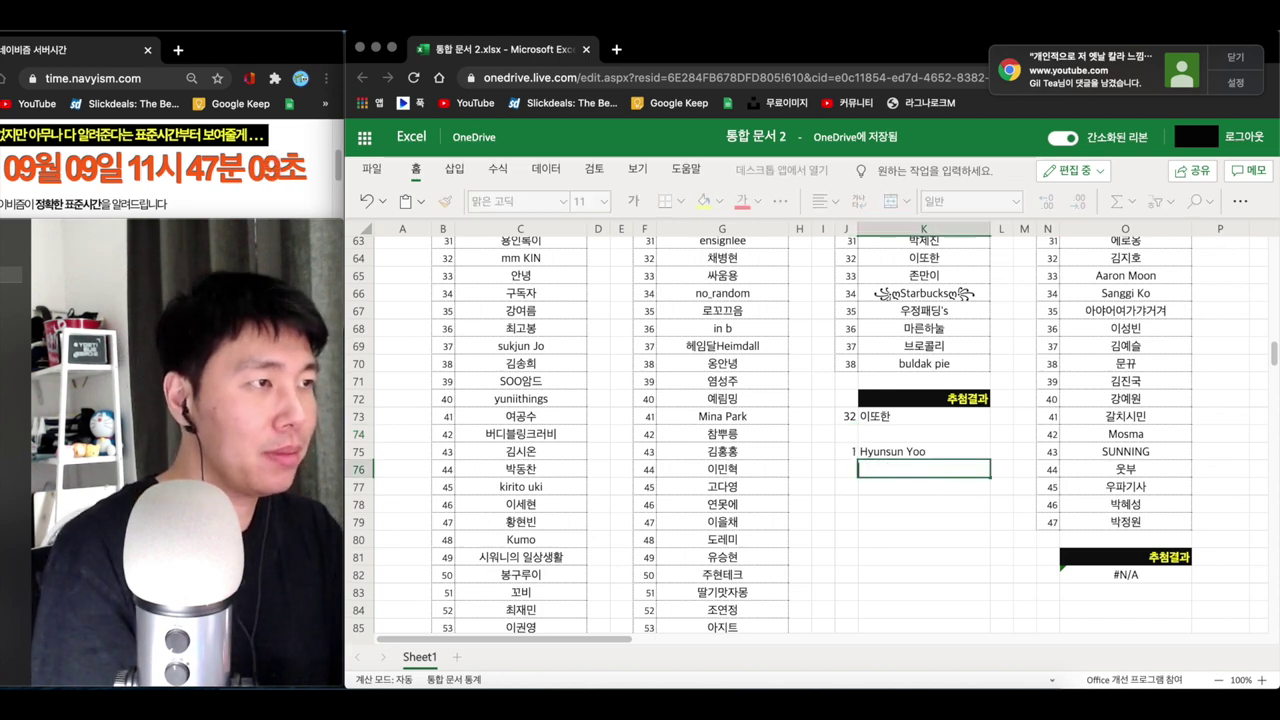
{"action": "type", "text": "한님"}
{"action": "key", "text": "Return"}
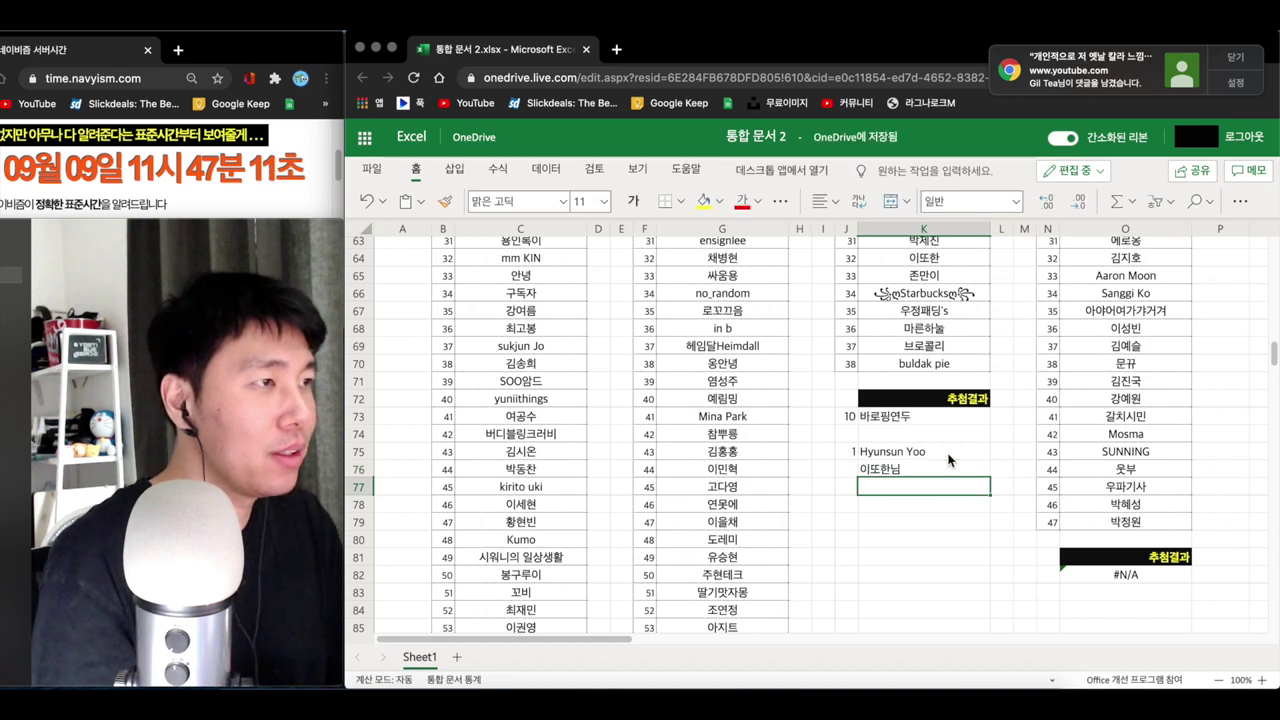
{"action": "double_click", "coordinate": [947, 453]}
{"action": "type", "text": "니ㅁ"}
{"action": "key", "text": "Return"}
- Clear the J73:K73 draw result row and review section 7's winners list
{"action": "left_click", "coordinate": [846, 486]}
{"action": "left_click_drag", "start_coordinate": [846, 416], "coordinate": [950, 416]}
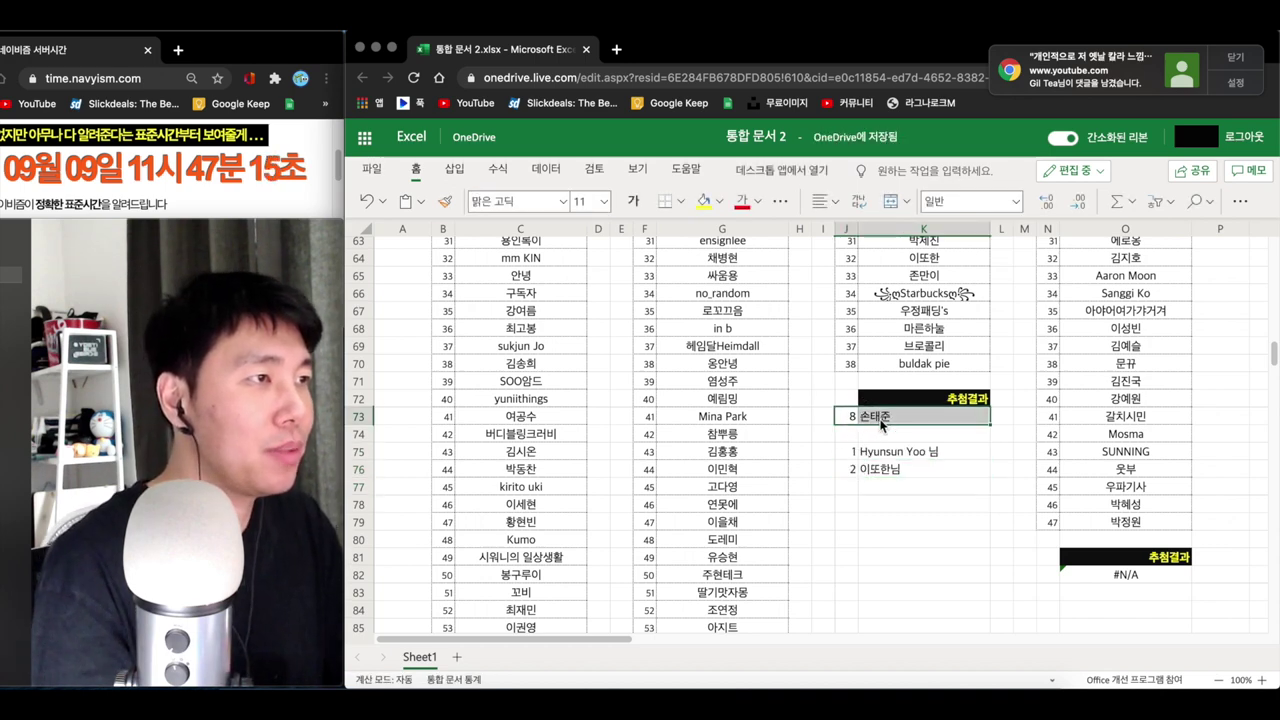
{"action": "left_click", "coordinate": [907, 447]}
{"action": "scroll", "coordinate": [909, 450], "scroll_direction": "up", "scroll_amount": 12}
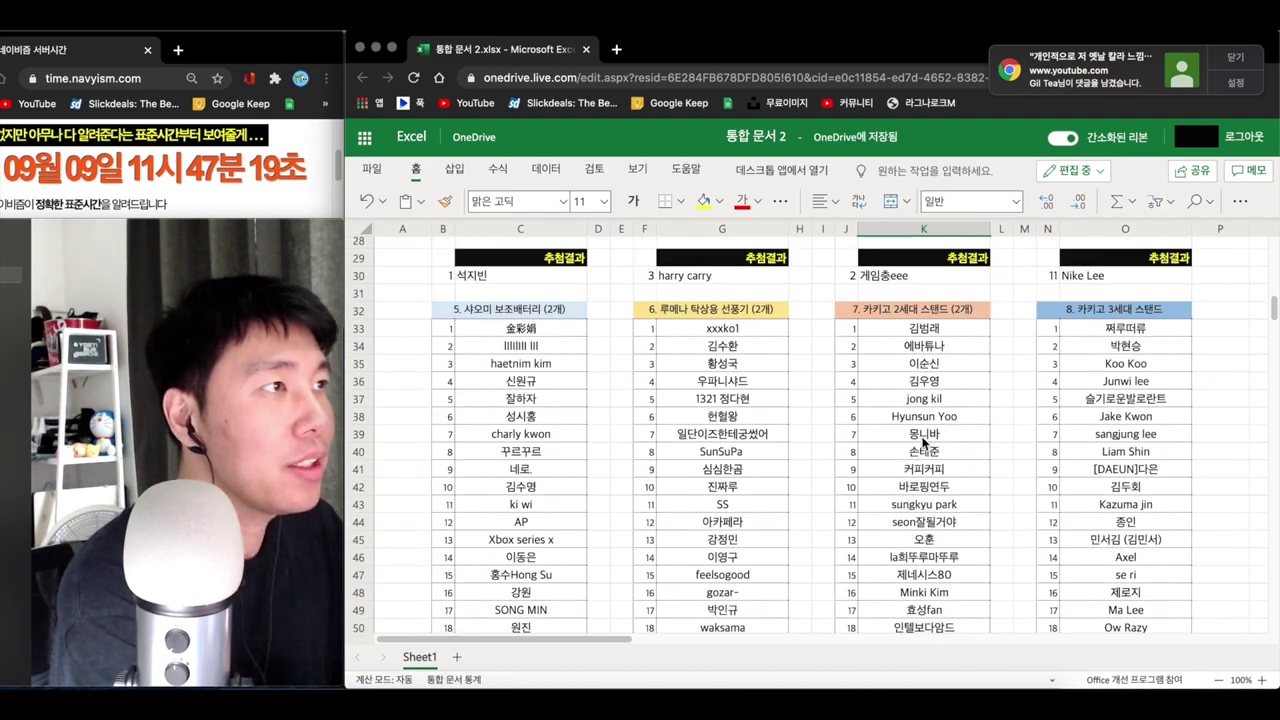
{"action": "scroll", "coordinate": [920, 448], "scroll_direction": "down", "scroll_amount": 11}
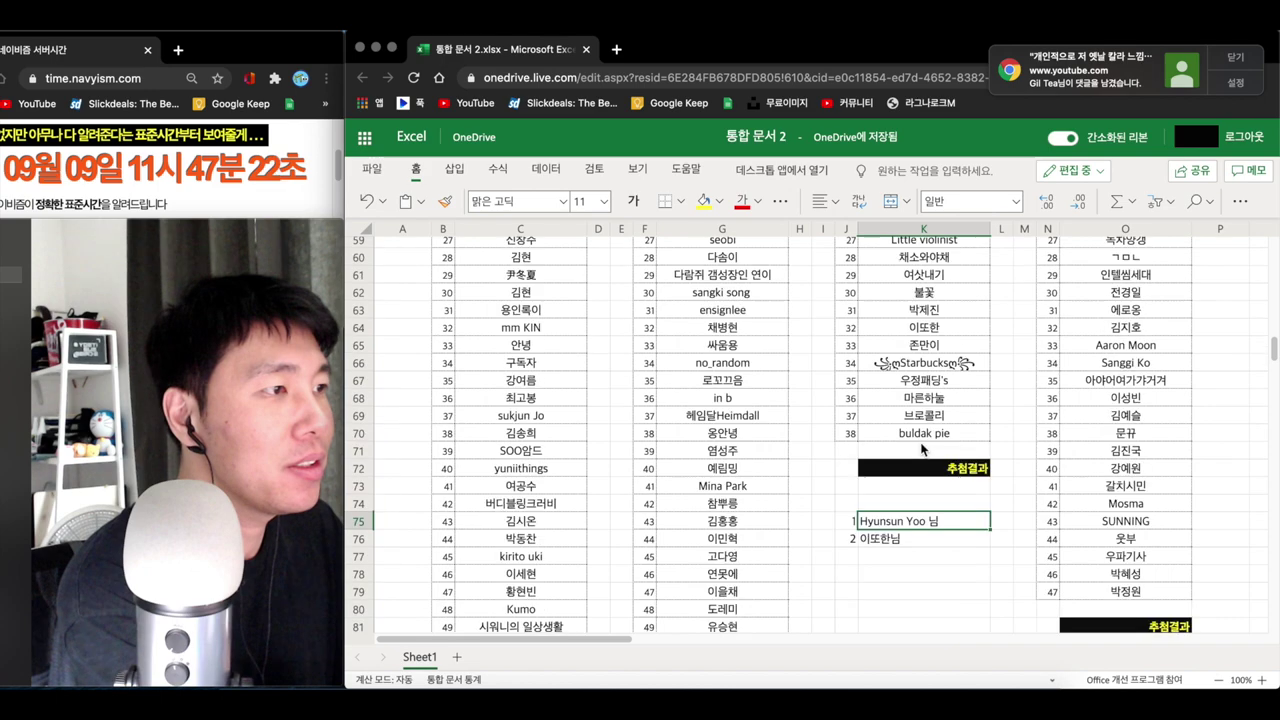
{"action": "left_click", "coordinate": [902, 512]}
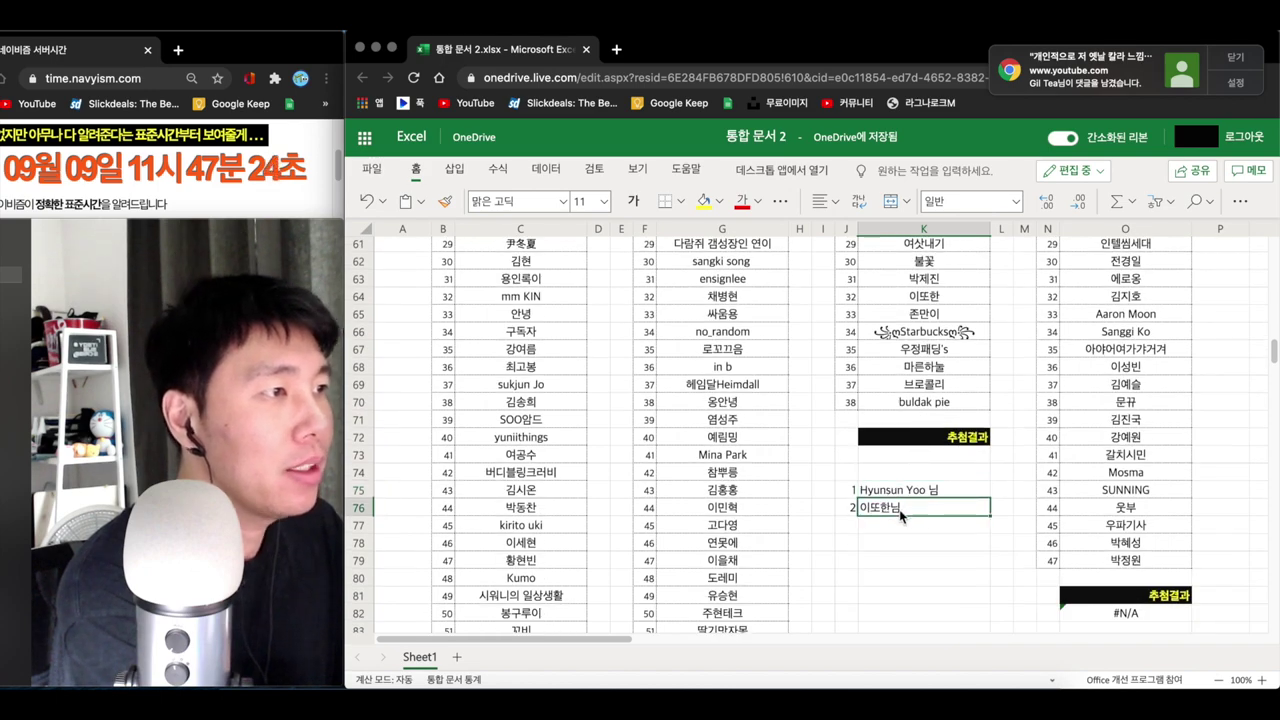
{"action": "scroll", "coordinate": [1051, 491], "scroll_direction": "up", "scroll_amount": 8}
{"action": "scroll", "coordinate": [1060, 488], "scroll_direction": "down", "scroll_amount": 15}
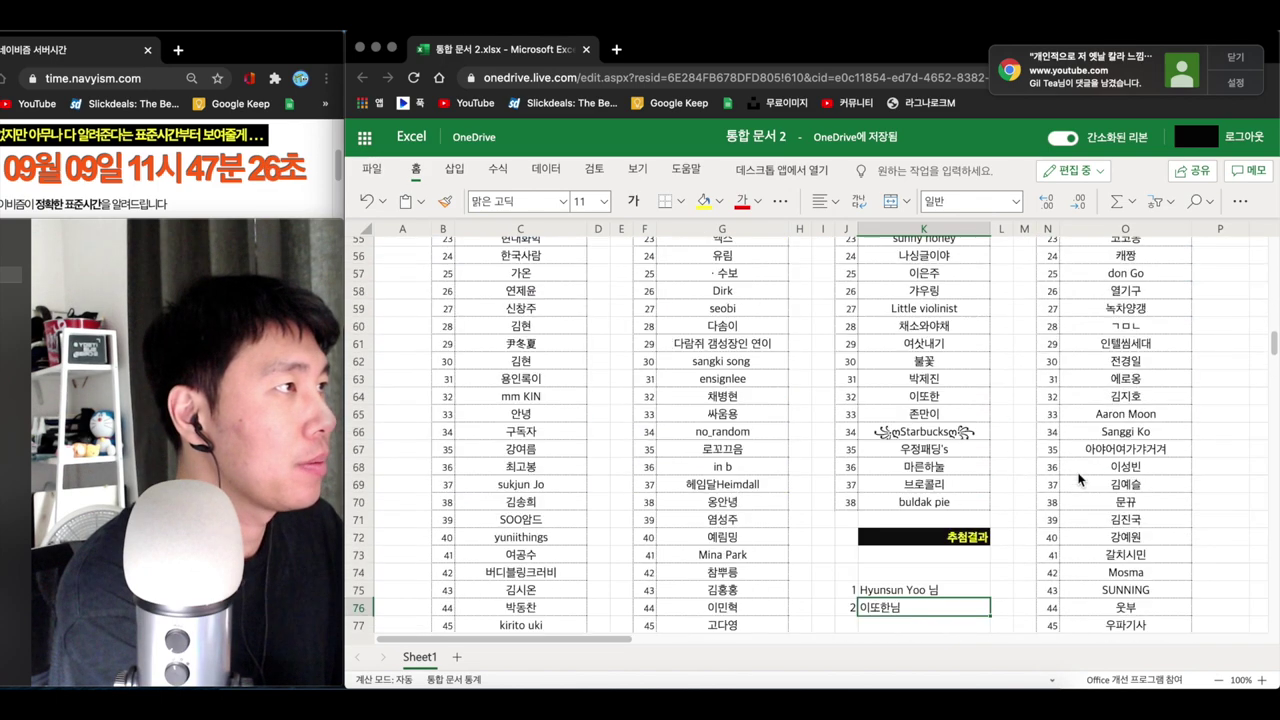
{"action": "scroll", "coordinate": [1075, 483], "scroll_direction": "up", "scroll_amount": 10}
{"action": "scroll", "coordinate": [1075, 485], "scroll_direction": "up", "scroll_amount": 10}
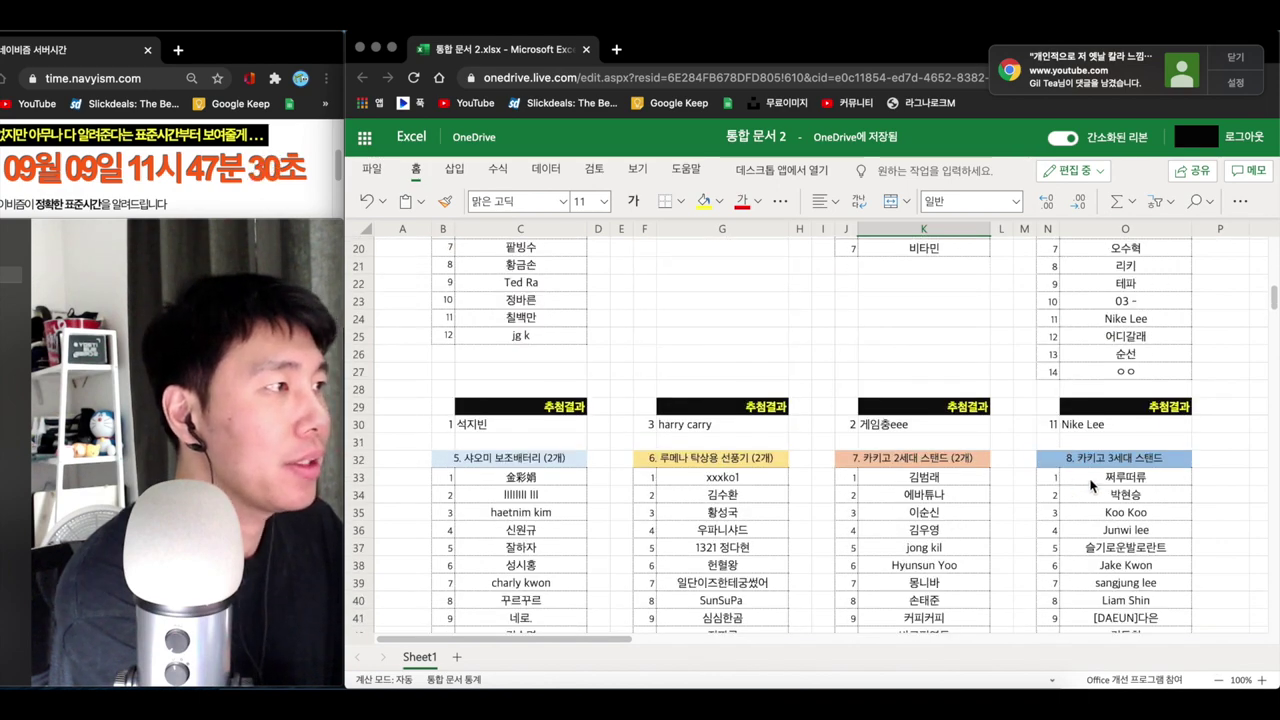
{"action": "scroll", "coordinate": [1090, 485], "scroll_direction": "down", "scroll_amount": 15}
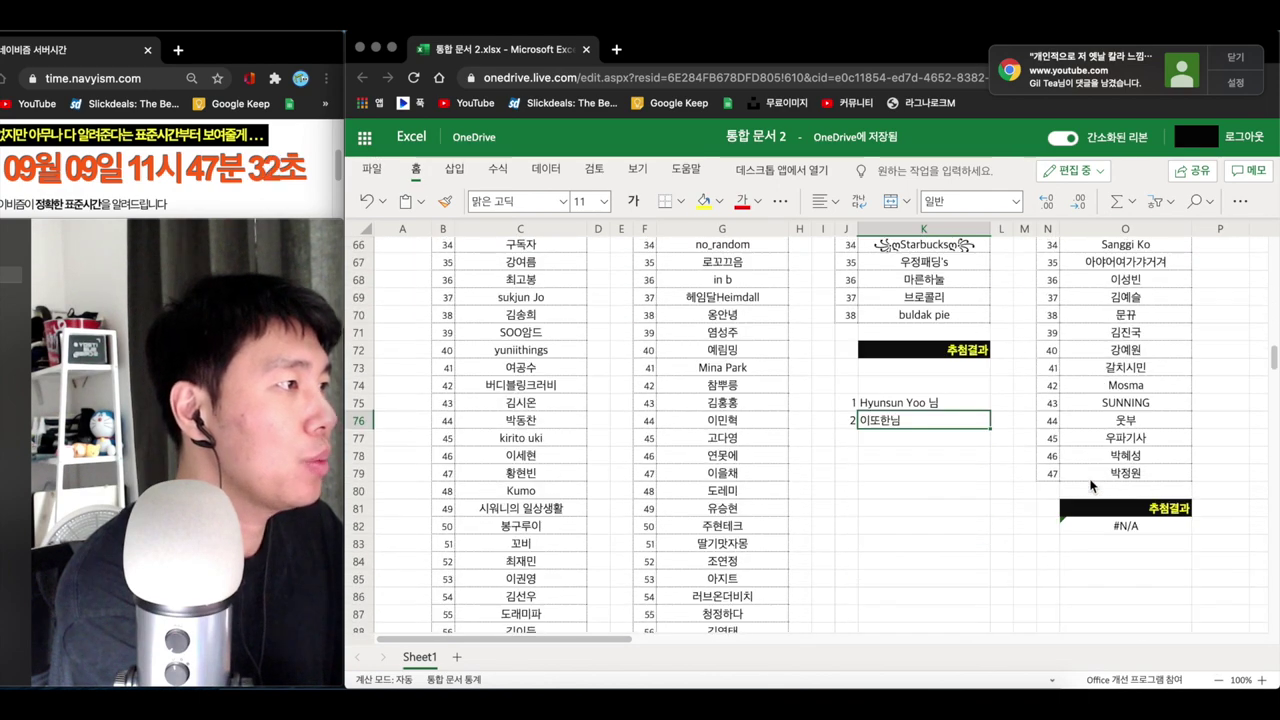
{"action": "scroll", "coordinate": [1091, 486], "scroll_direction": "down", "scroll_amount": 1}
{"action": "left_click", "coordinate": [1047, 502]}
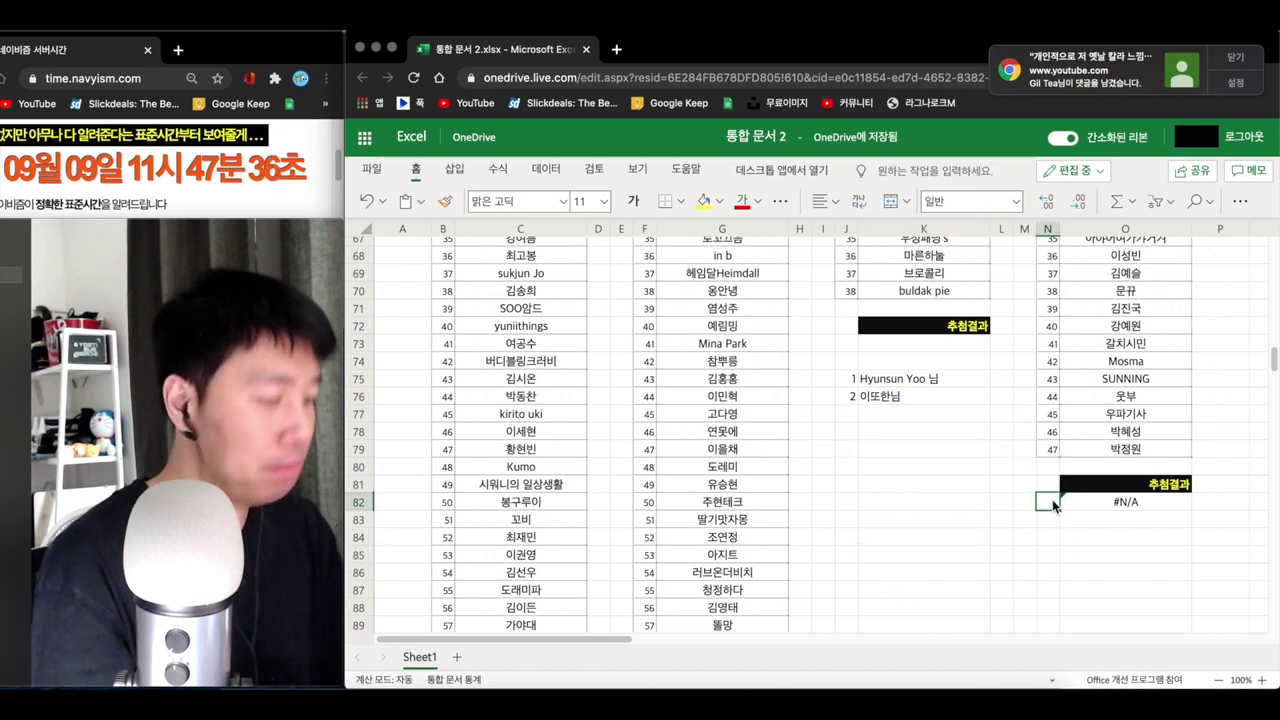
- Enter =RANDBETWEEN(N33,N79) in N82 for section 8's draw, picking entrant 44
{"action": "type", "text": "=rand"}
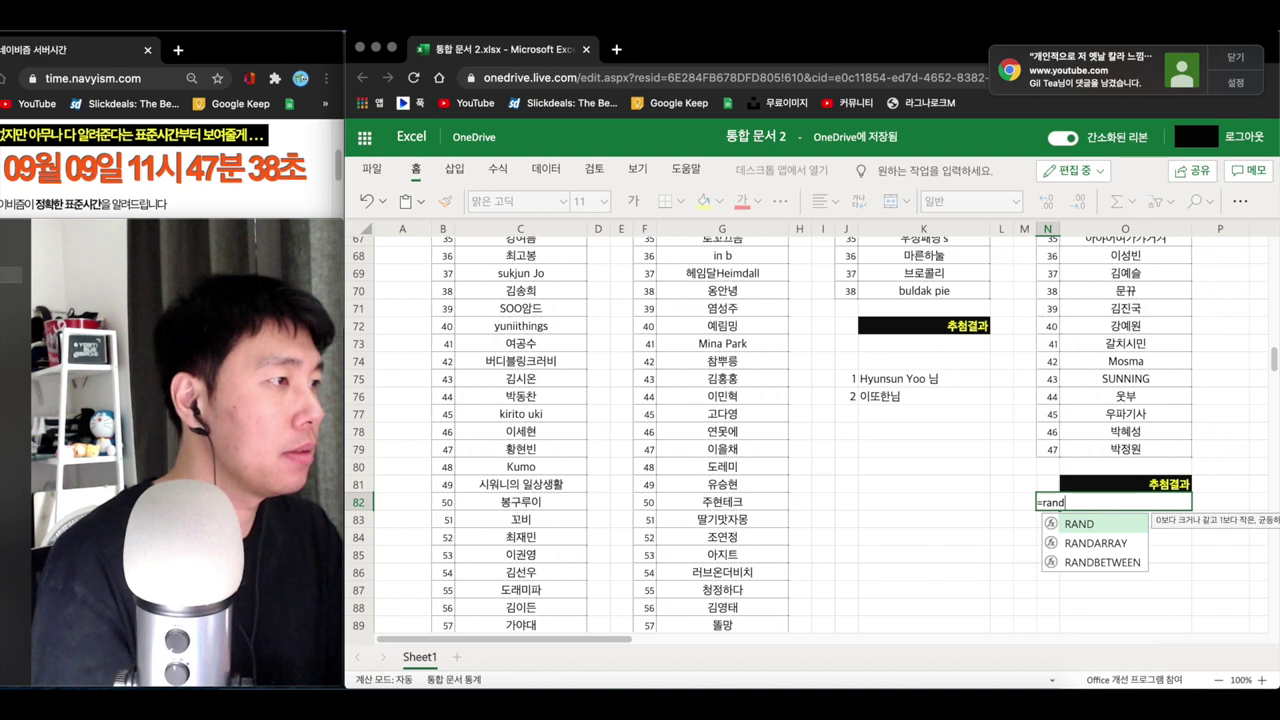
{"action": "double_click", "coordinate": [1085, 563]}
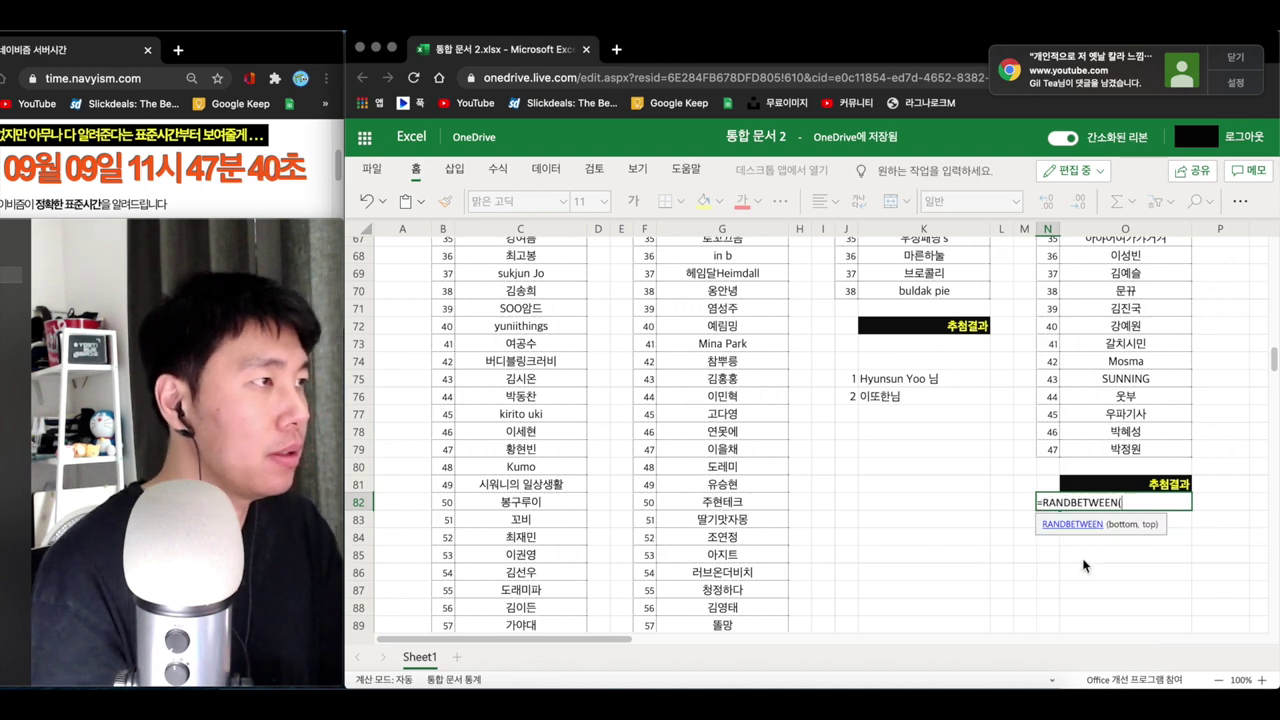
{"action": "scroll", "coordinate": [1056, 536], "scroll_direction": "up", "scroll_amount": 3}
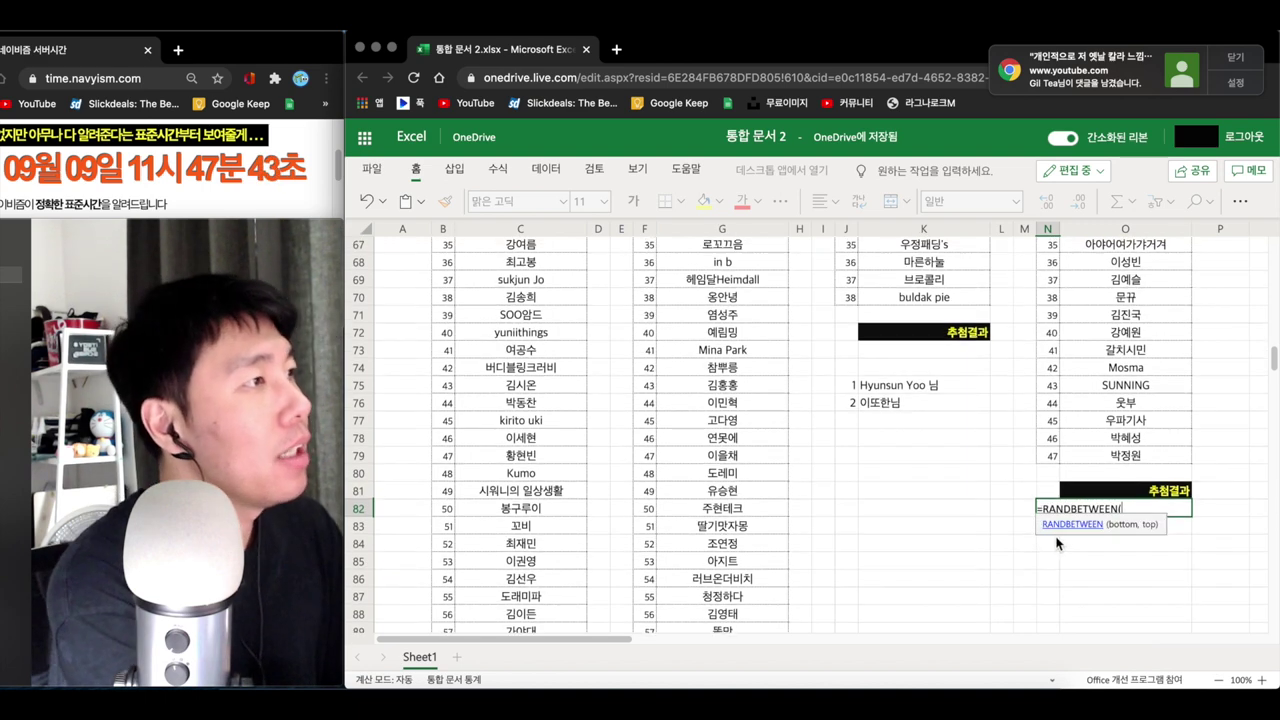
{"action": "scroll", "coordinate": [1045, 440], "scroll_direction": "up", "scroll_amount": 10}
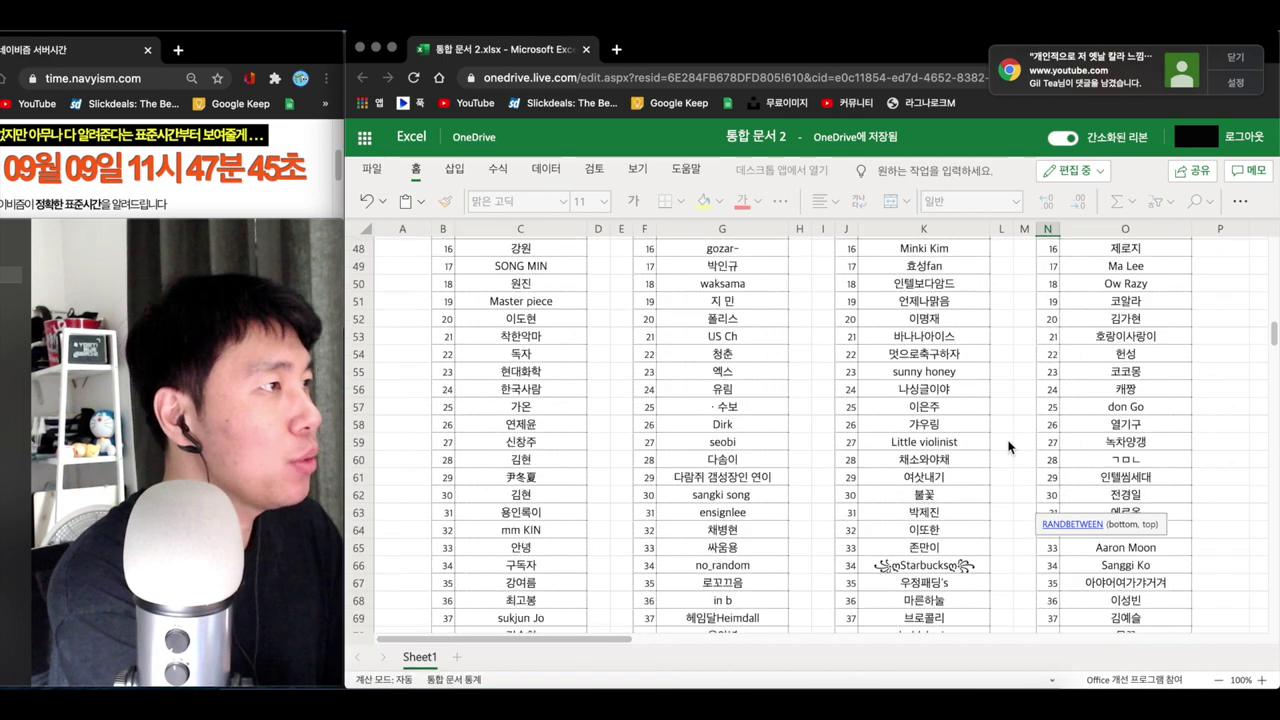
{"action": "scroll", "coordinate": [1043, 404], "scroll_direction": "up", "scroll_amount": 4}
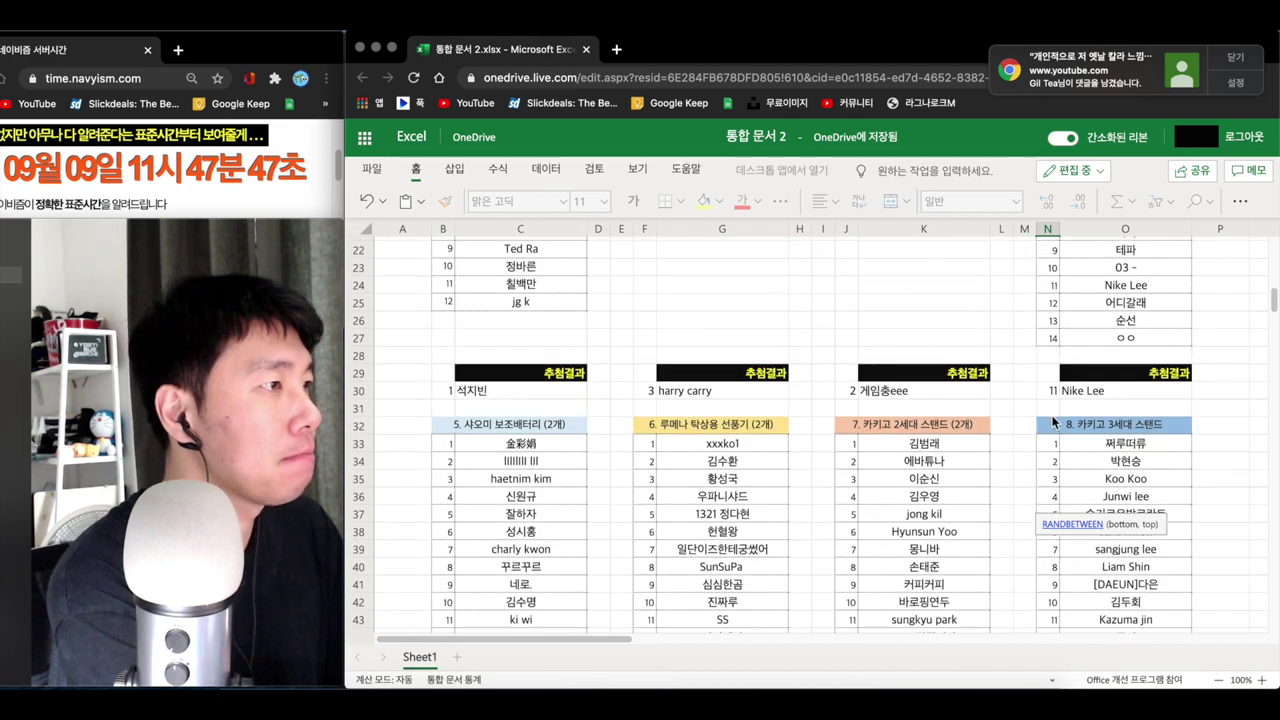
{"action": "left_click", "coordinate": [1051, 443]}
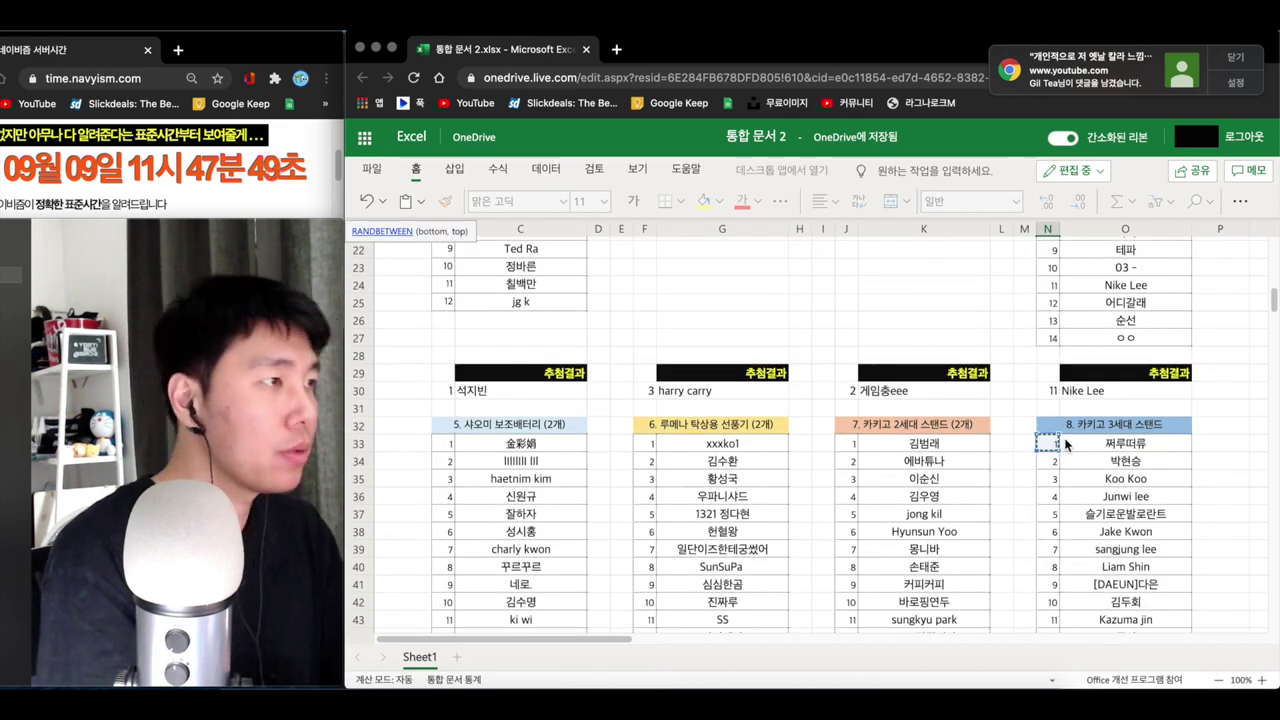
{"action": "scroll", "coordinate": [1066, 444], "scroll_direction": "down", "scroll_amount": 1}
{"action": "type", "text": ","}
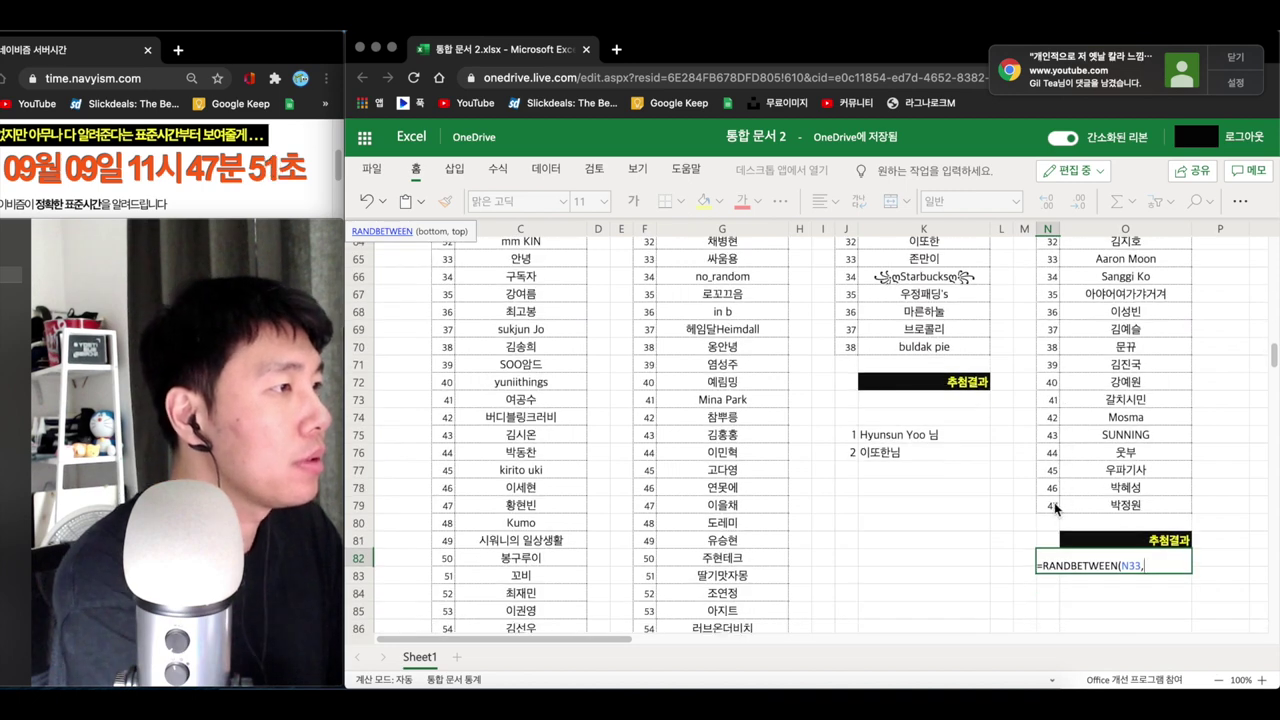
{"action": "type", "text": "N79)"}
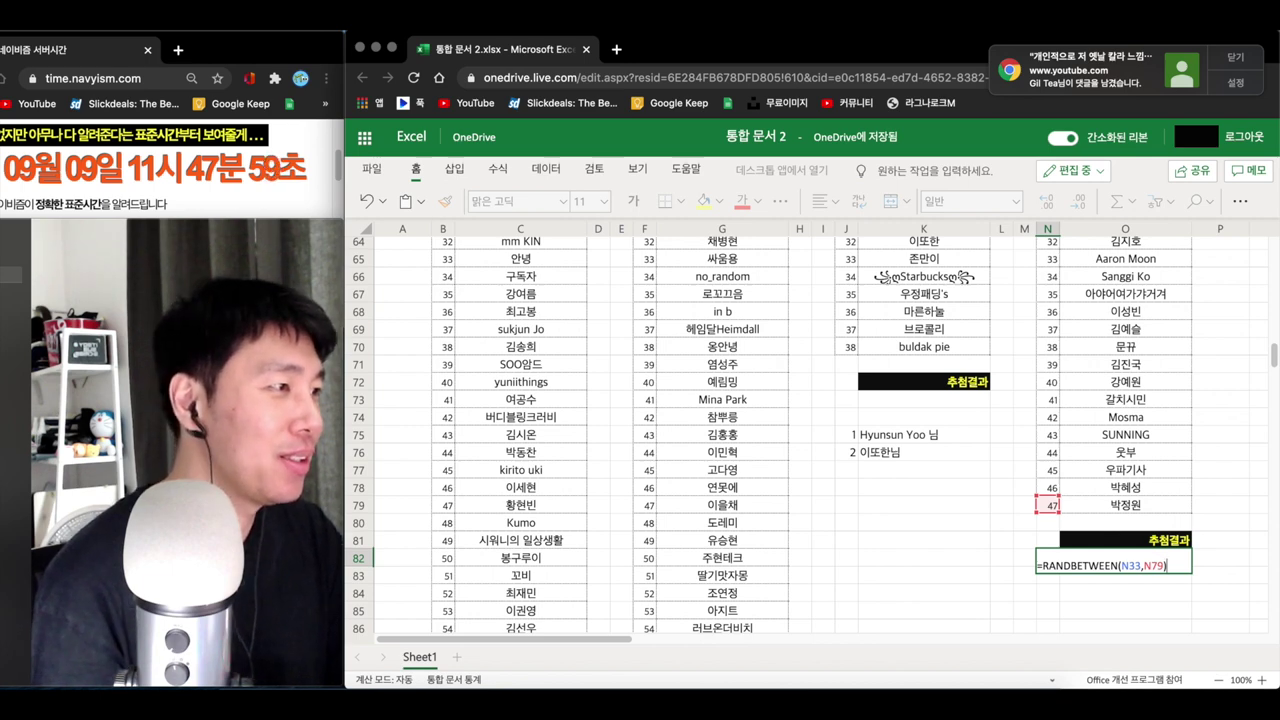
{"action": "key", "text": "Return"}
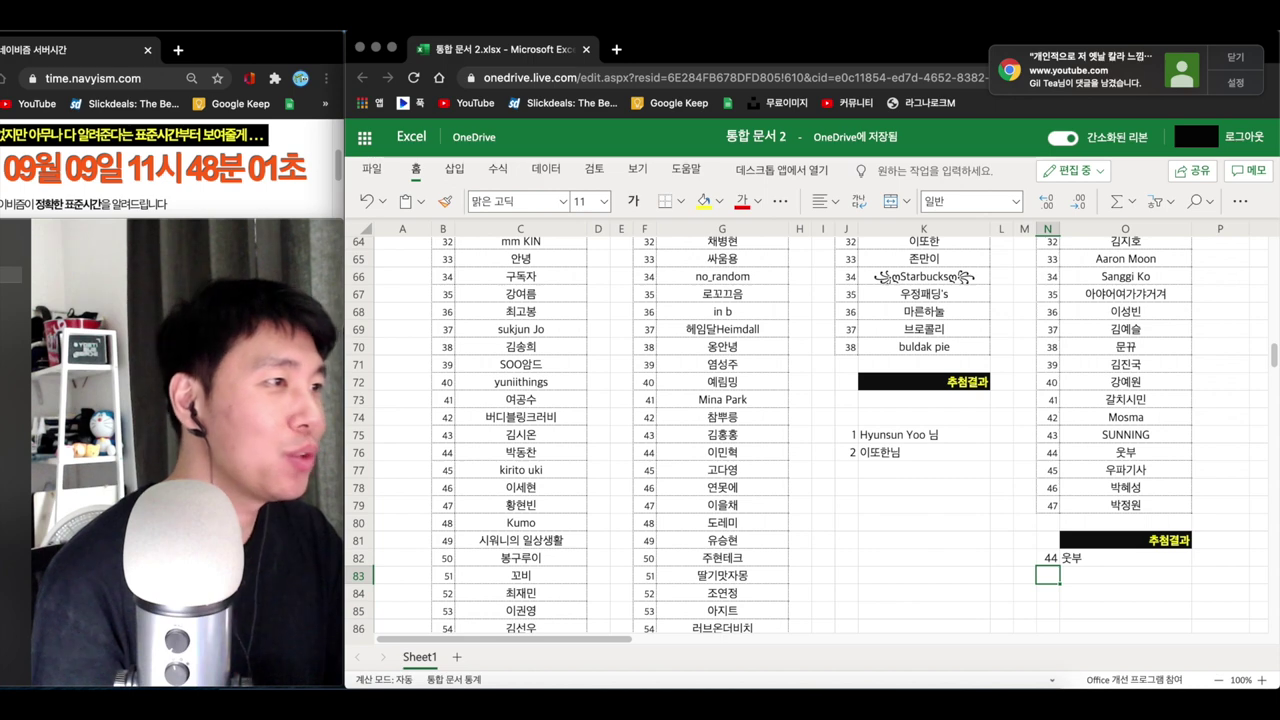
- Clear the N82:O82 draw result and start typing the winner's name in O82
{"action": "scroll", "coordinate": [1088, 556], "scroll_direction": "down", "scroll_amount": 2}
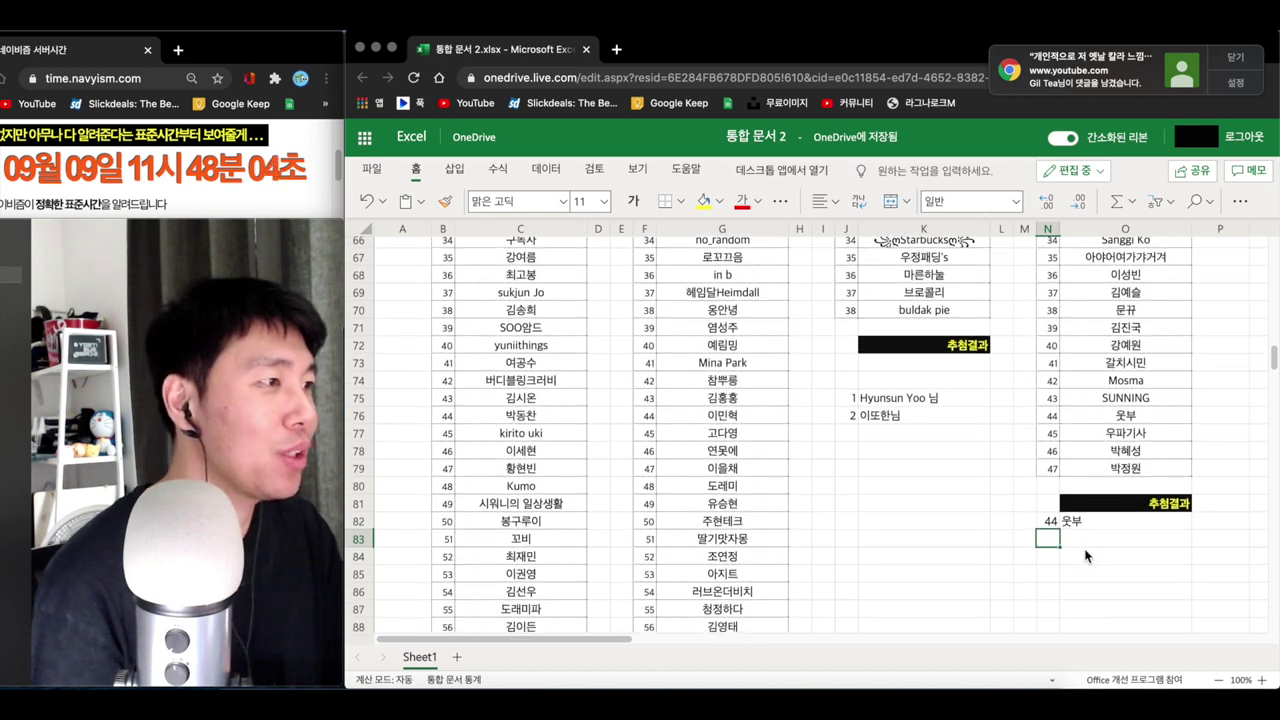
{"action": "left_click", "coordinate": [1096, 541]}
{"action": "key", "text": "Left"}
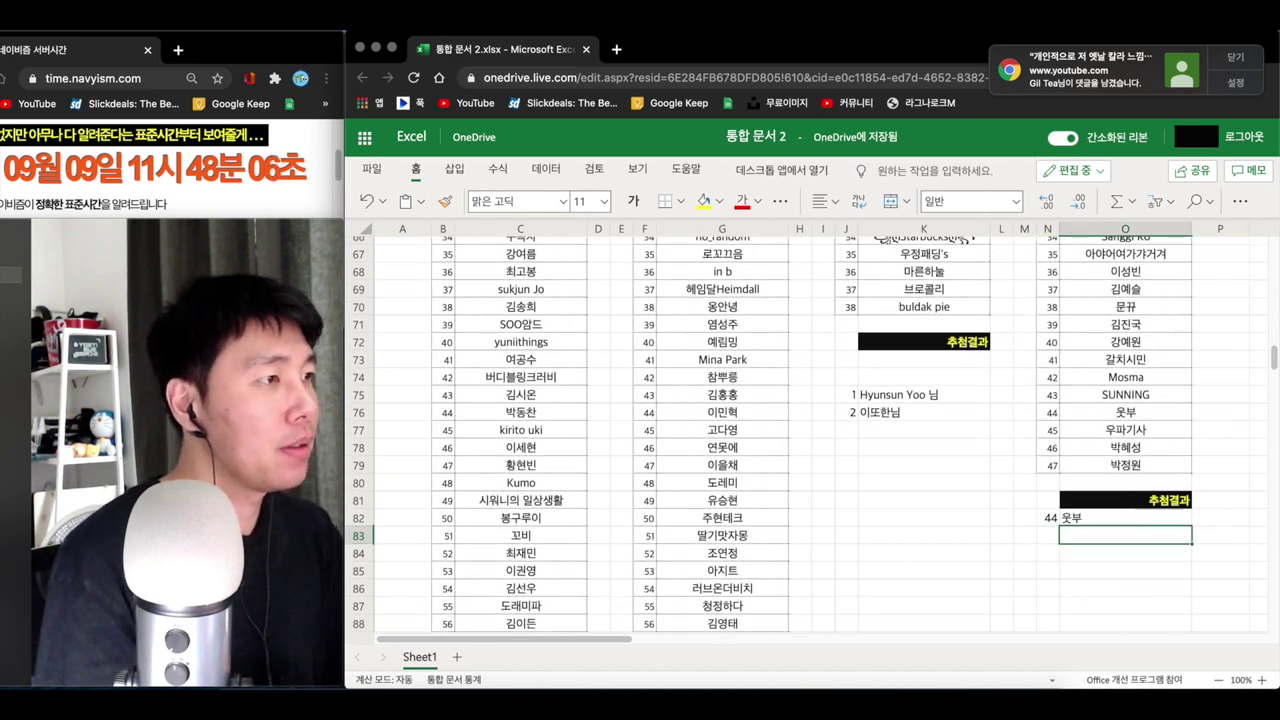
{"action": "key", "text": "Up"}
{"action": "key", "text": "shift+Right"}
{"action": "key", "text": "Delete"}
{"action": "left_click", "coordinate": [1125, 518]}
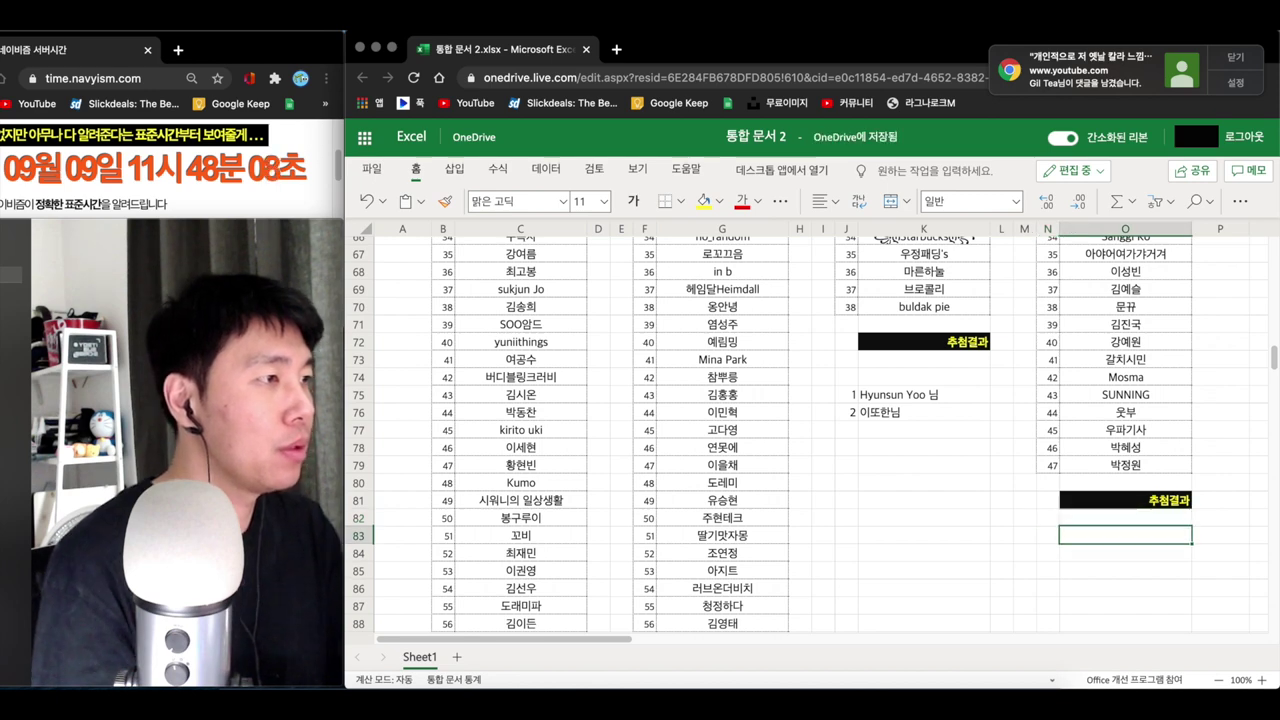
{"action": "type", "text": "dntq"}
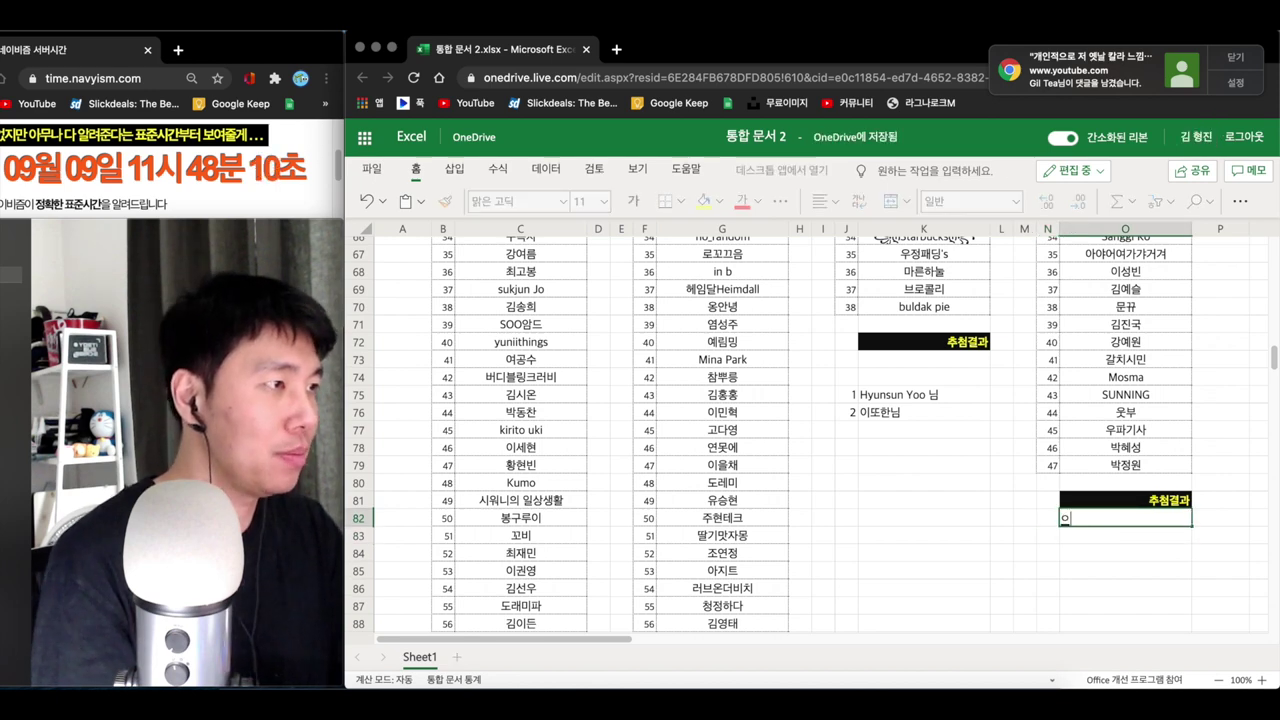